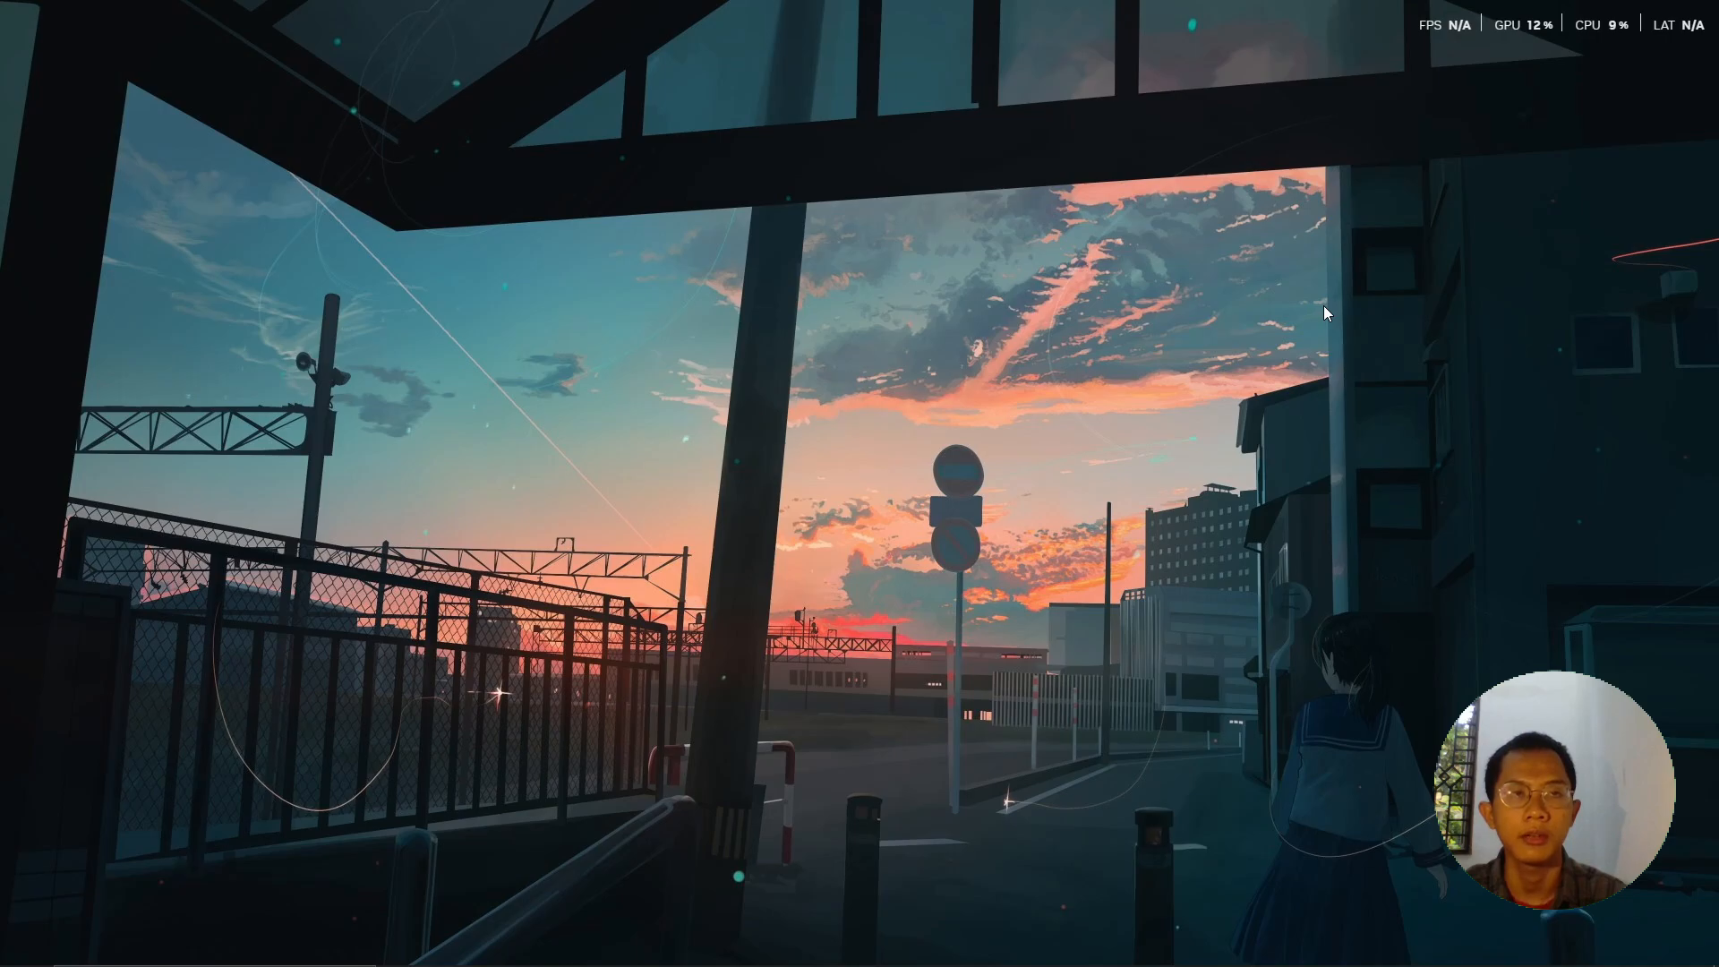
- Go to virtualbox.org in Chrome and open the VirtualBox 7.2.2 Downloads page
click(902, 944)
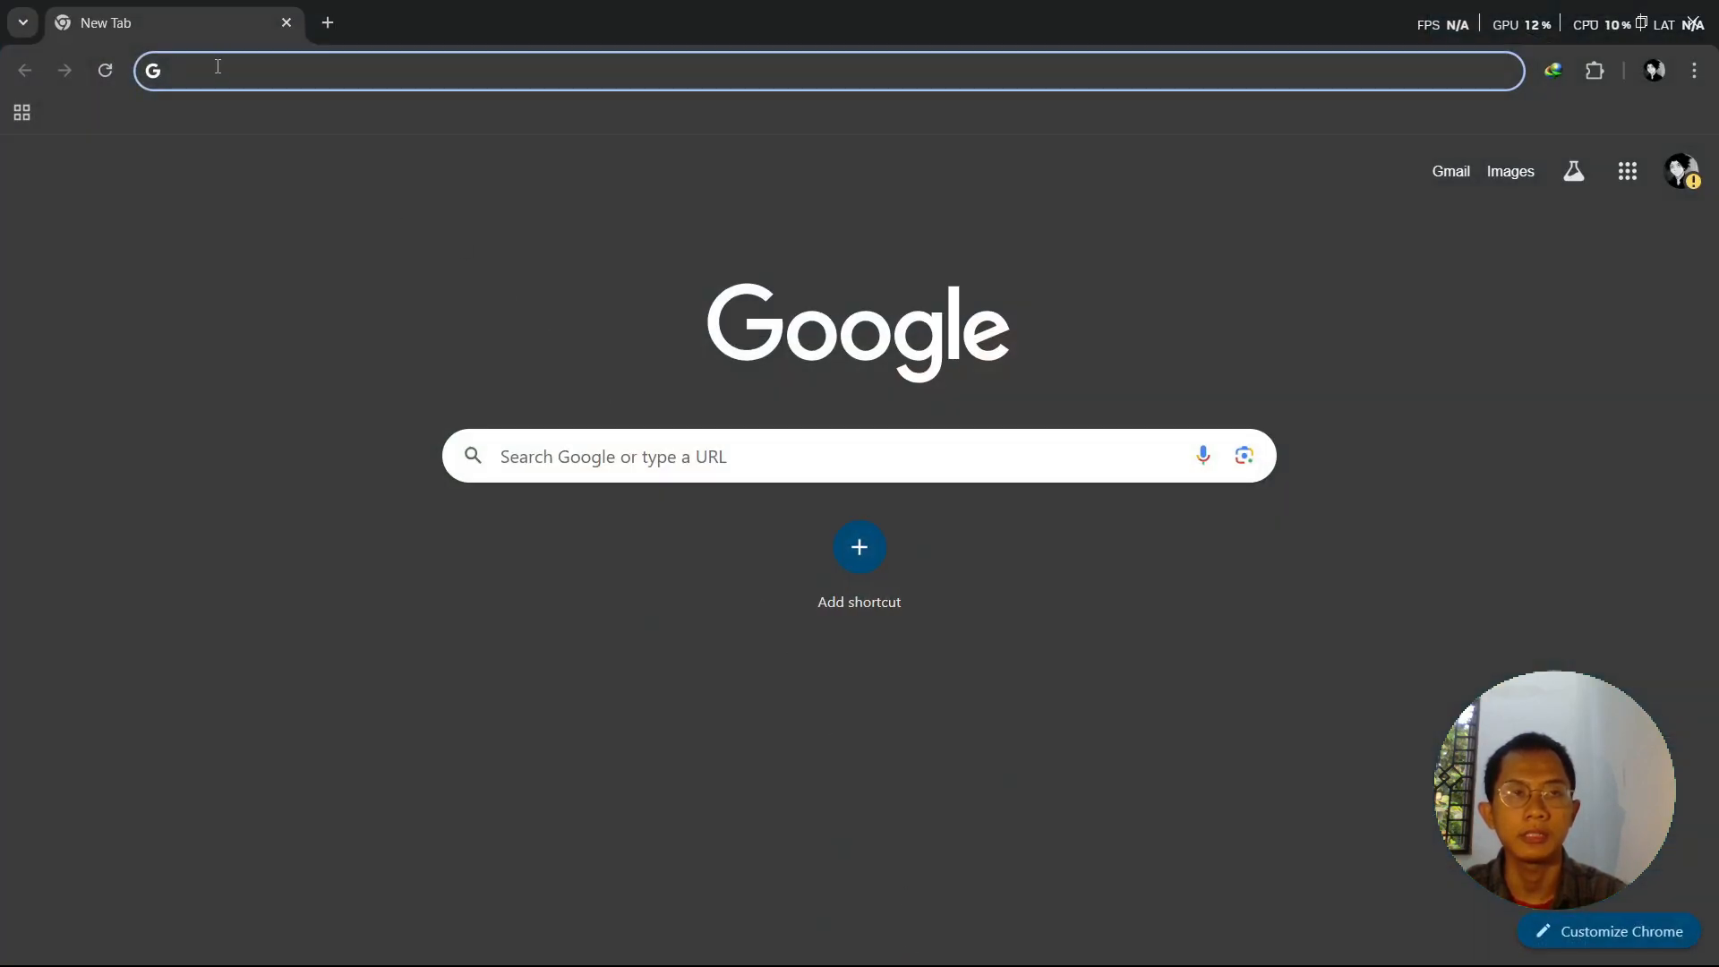
text(virt)
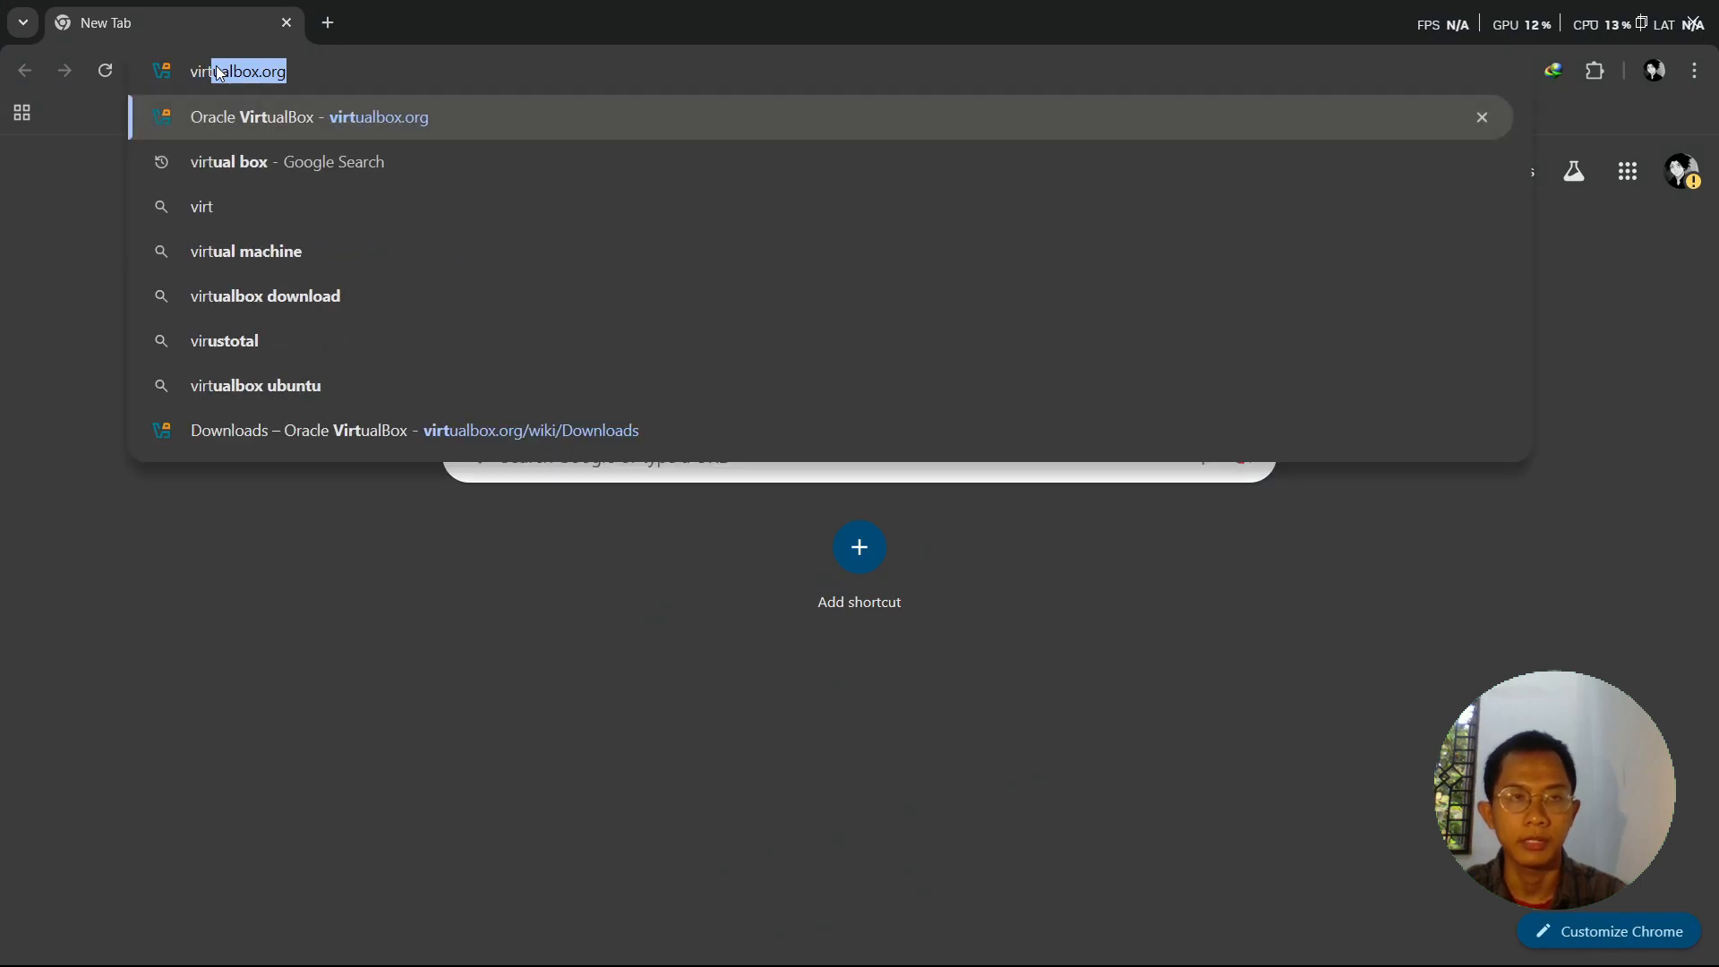
text(ualbox)
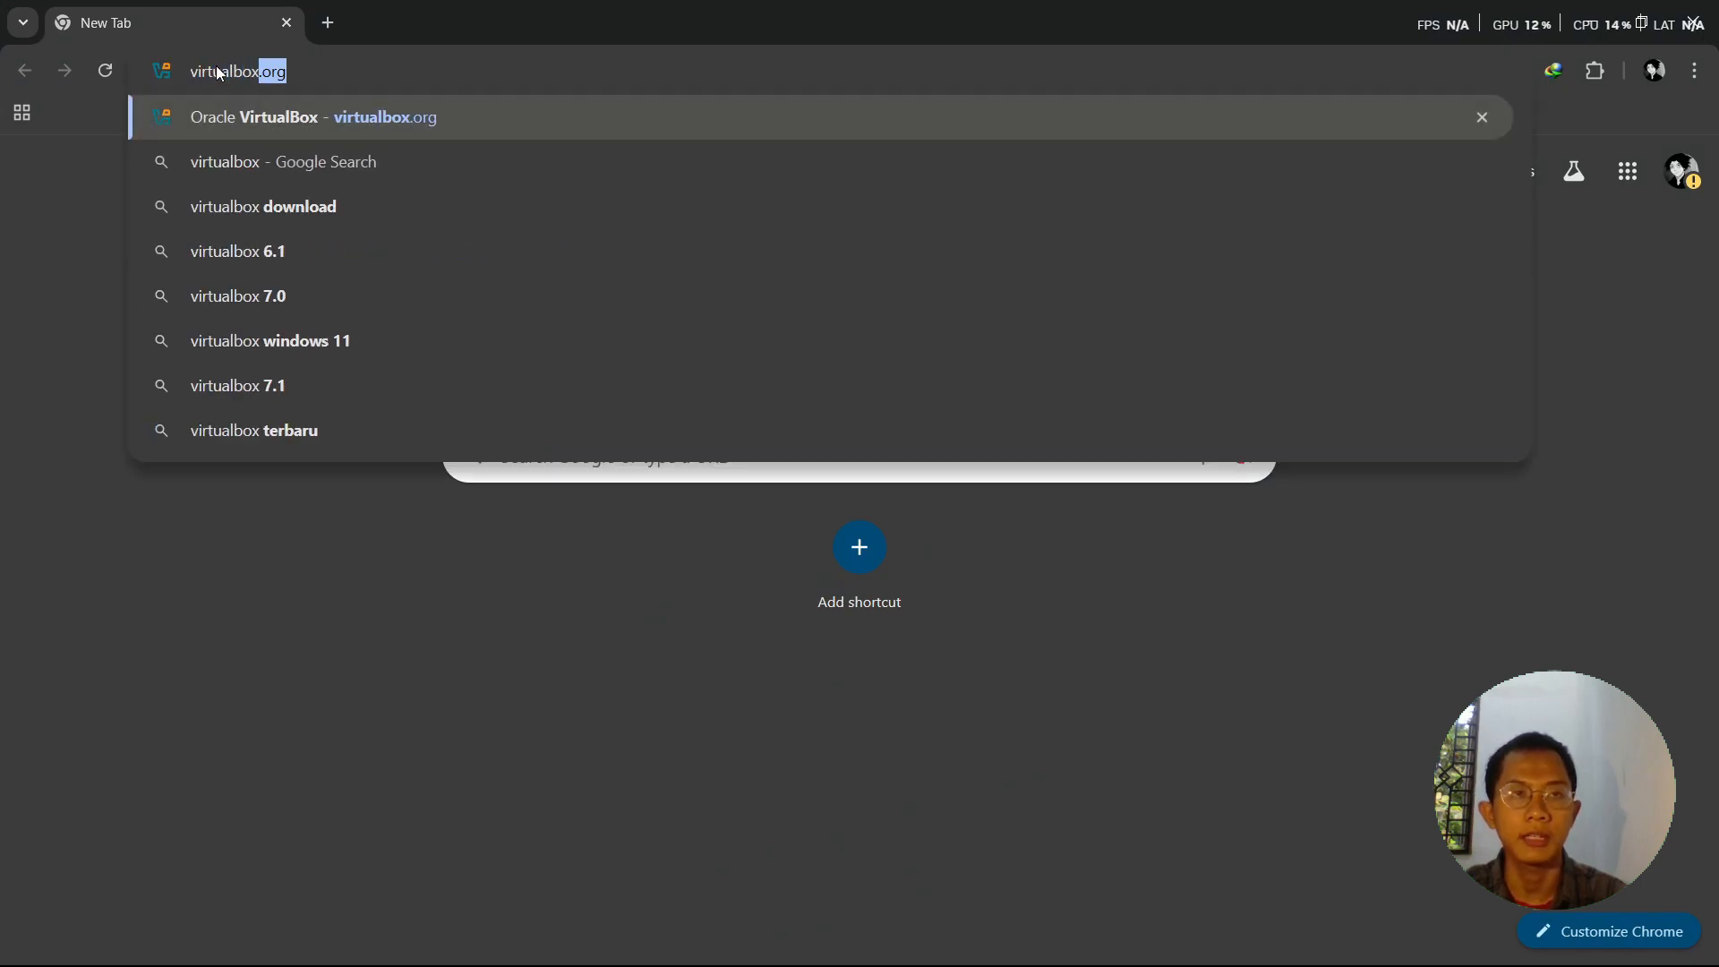
key(Return)
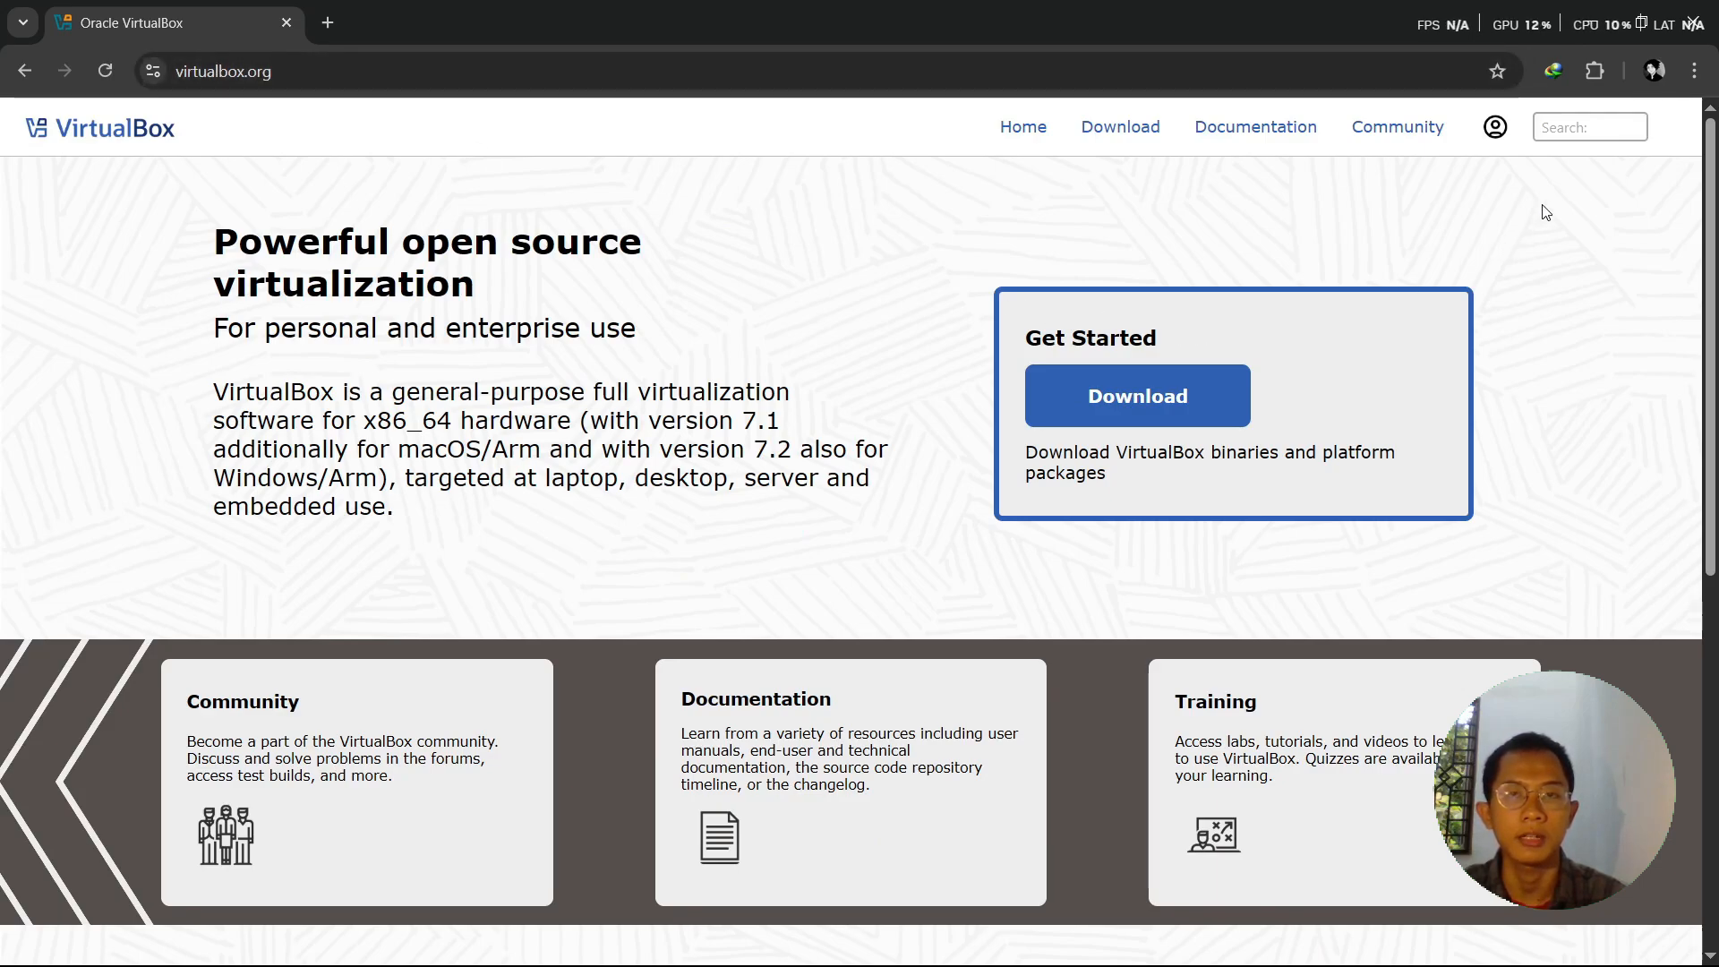
click(1130, 405)
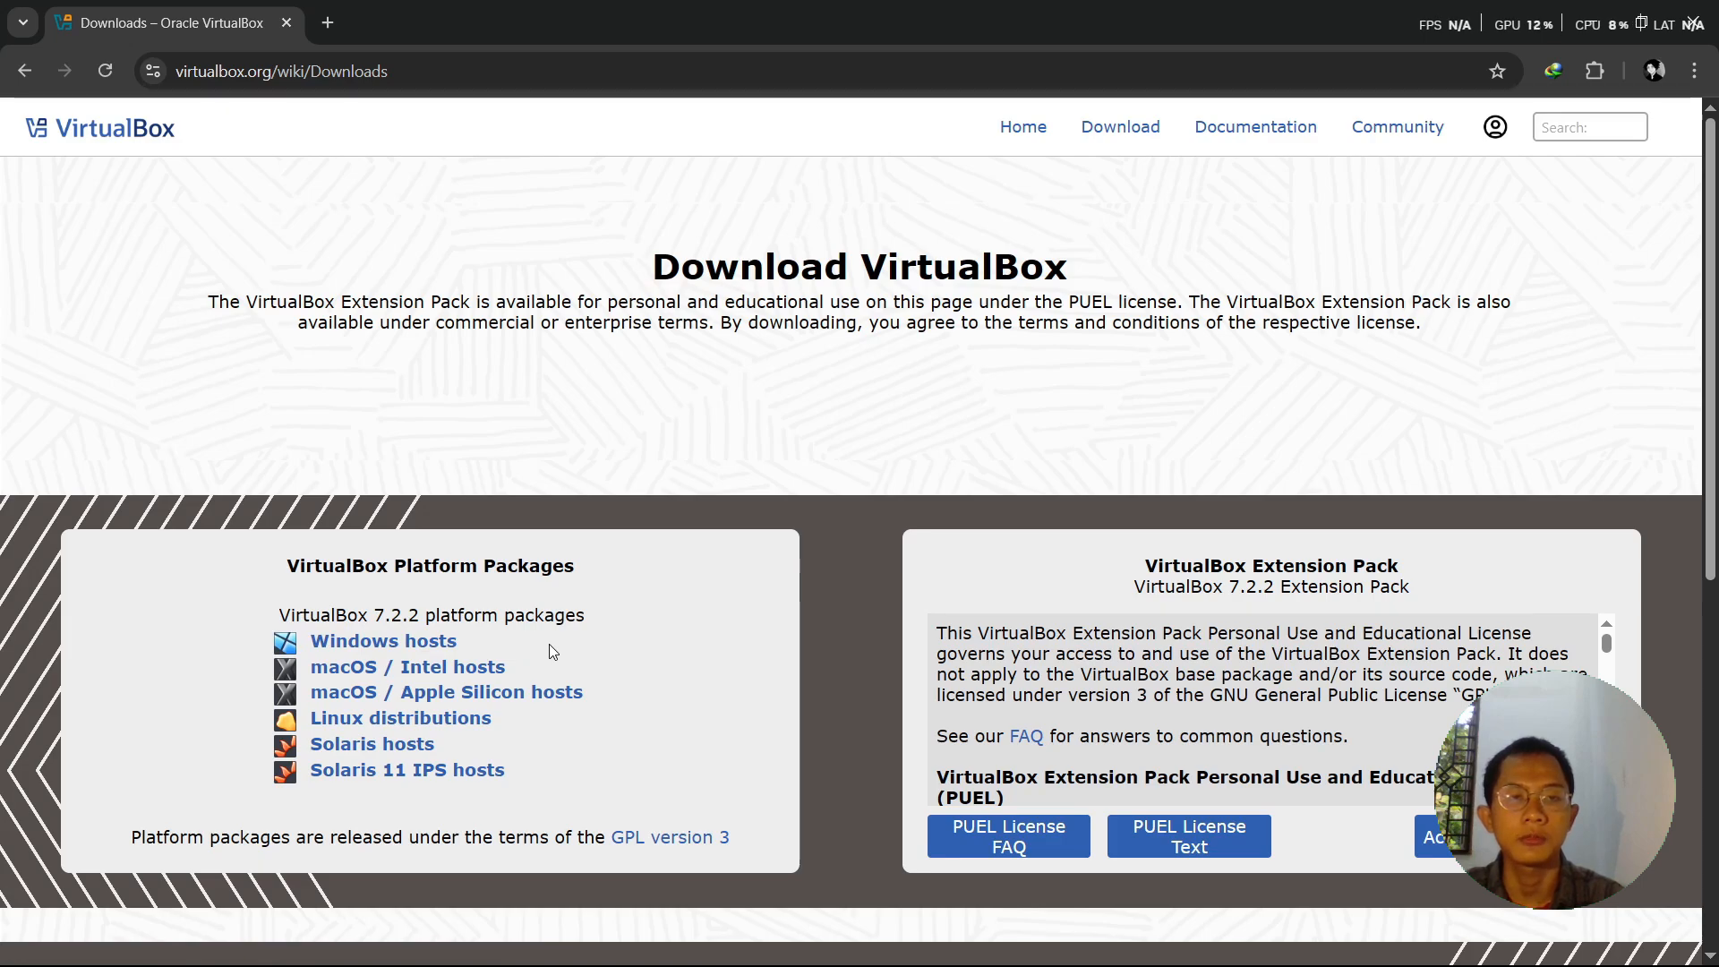
- Minimize Chrome and launch the VirtualBox-7.2.2 installer from the Virtual Box - Debian 12 folder
click(1581, 15)
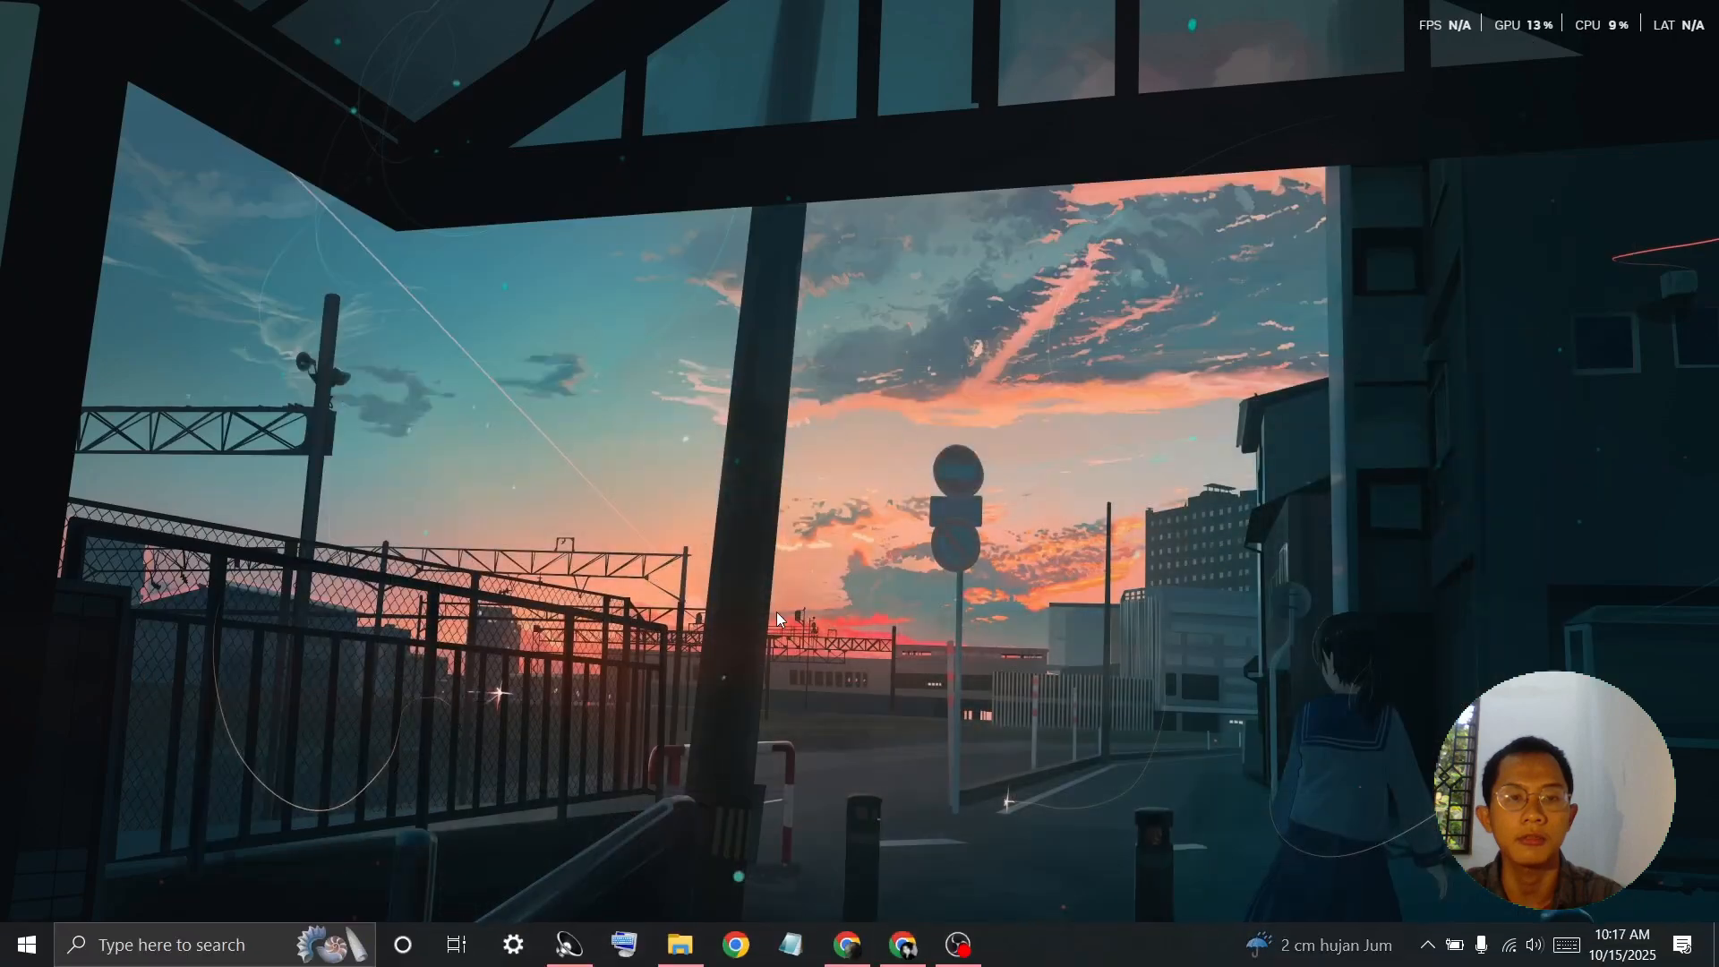
click(679, 944)
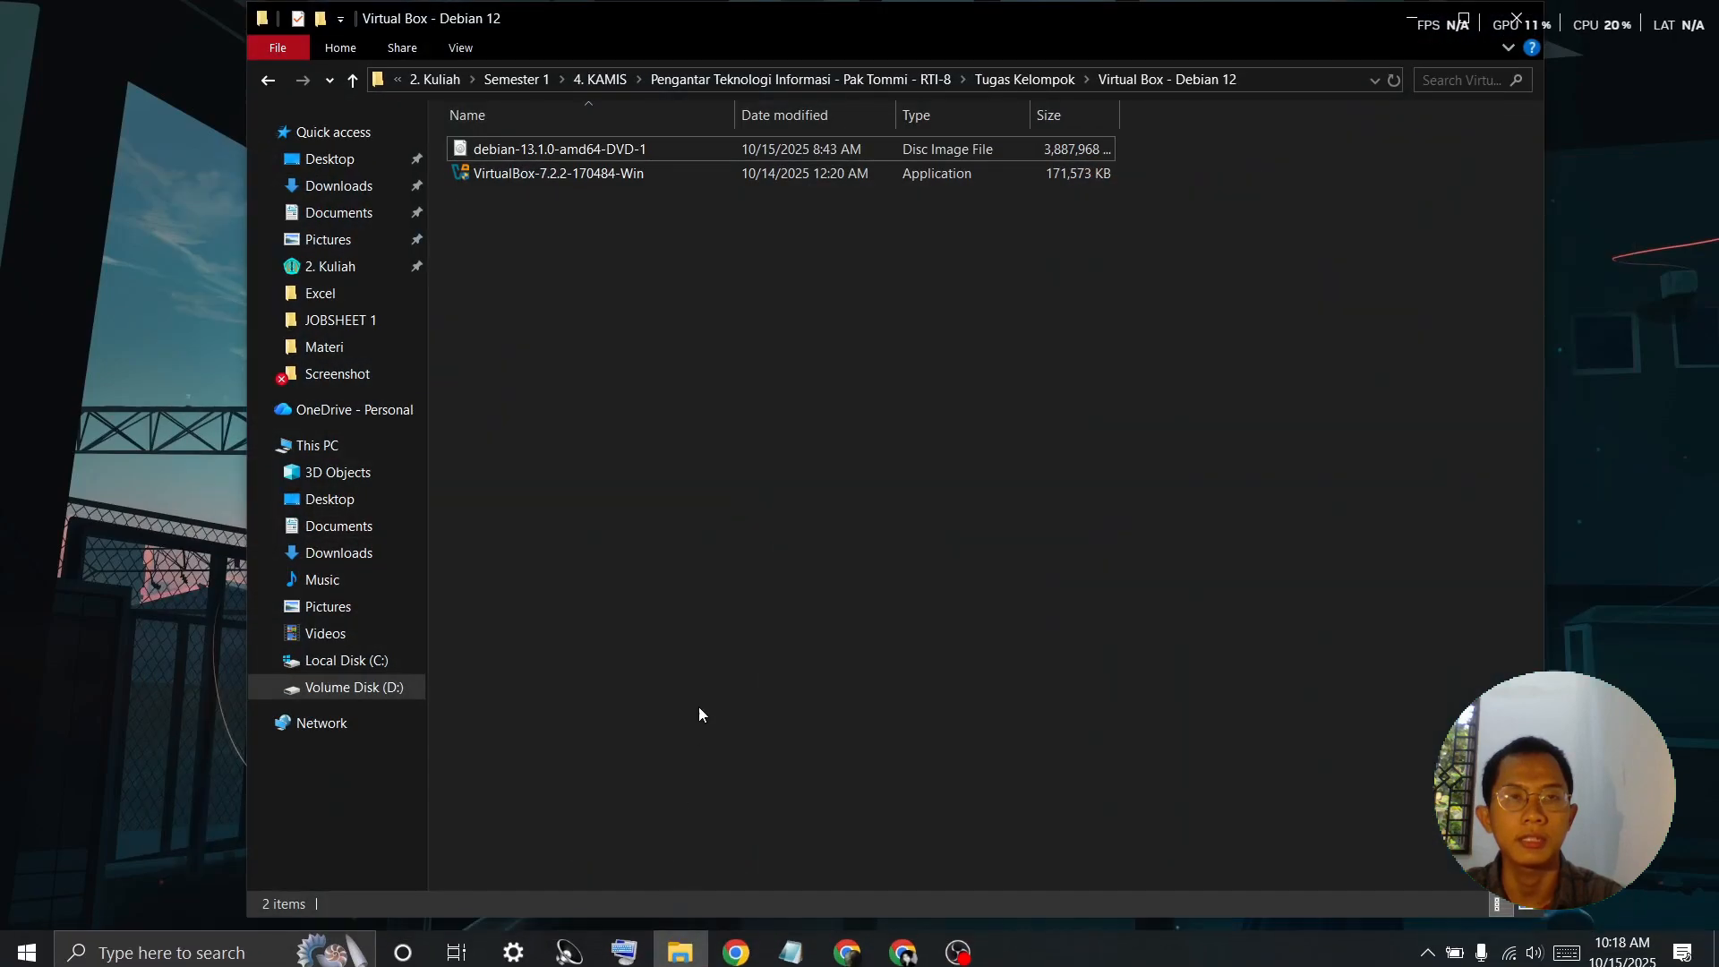
click(566, 176)
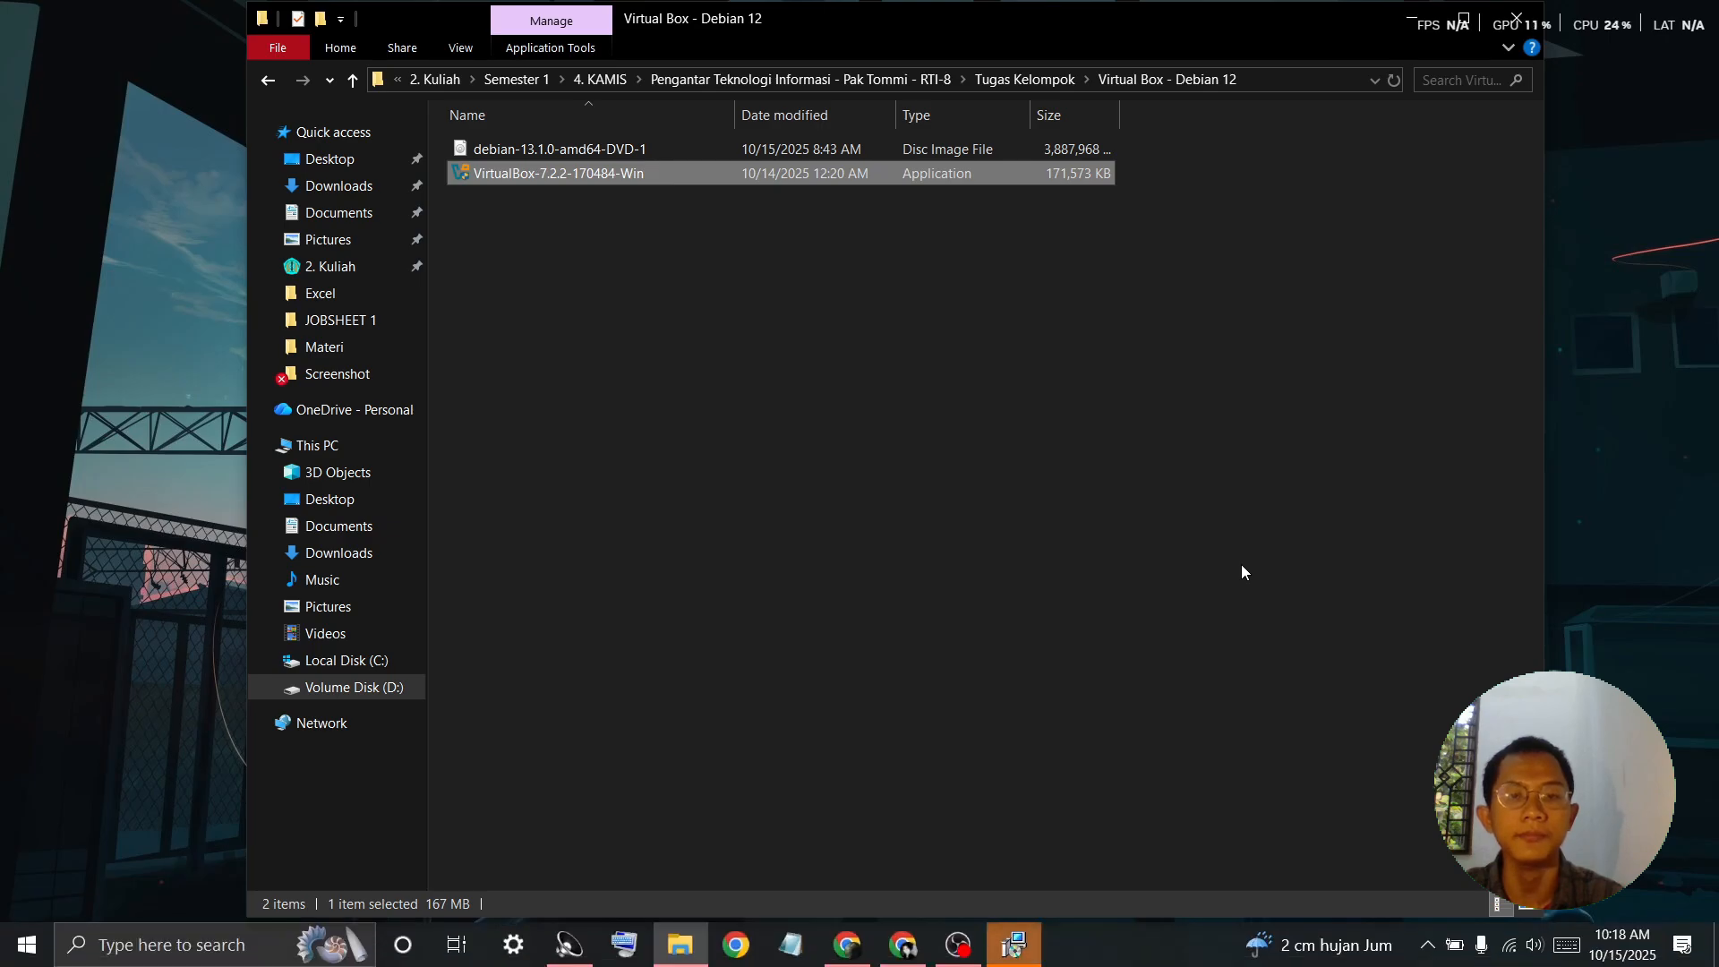
- Accept the VirtualBox license and keep the default Custom Setup features
click(1020, 950)
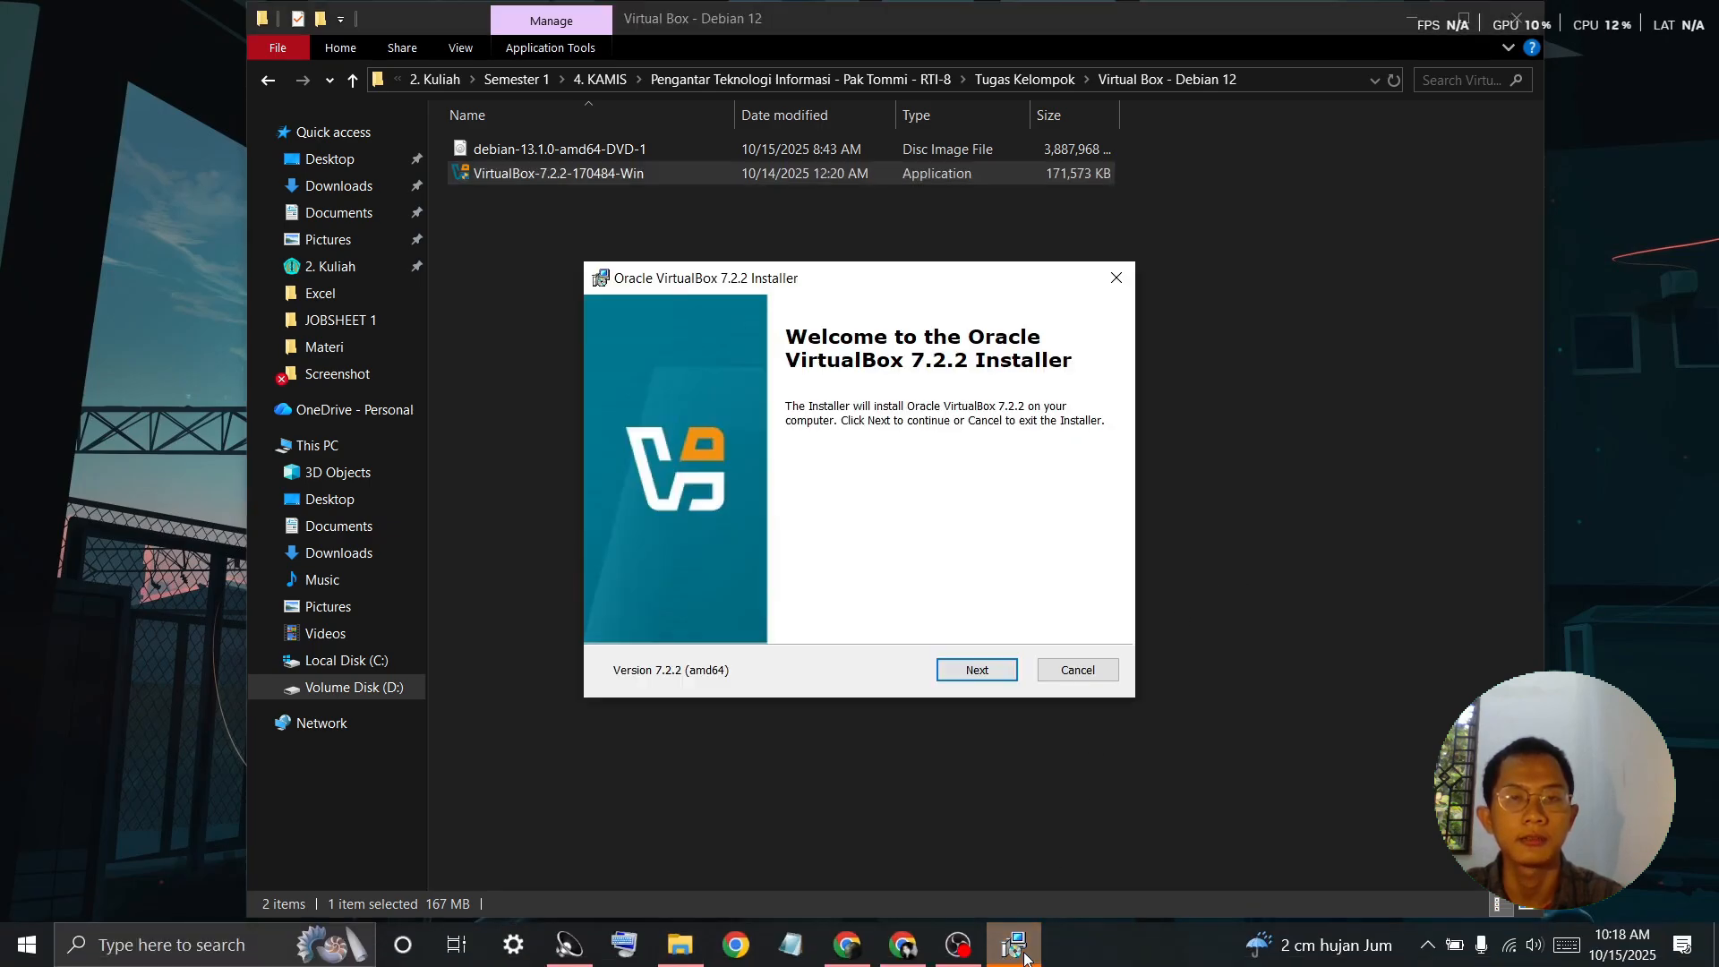
click(983, 674)
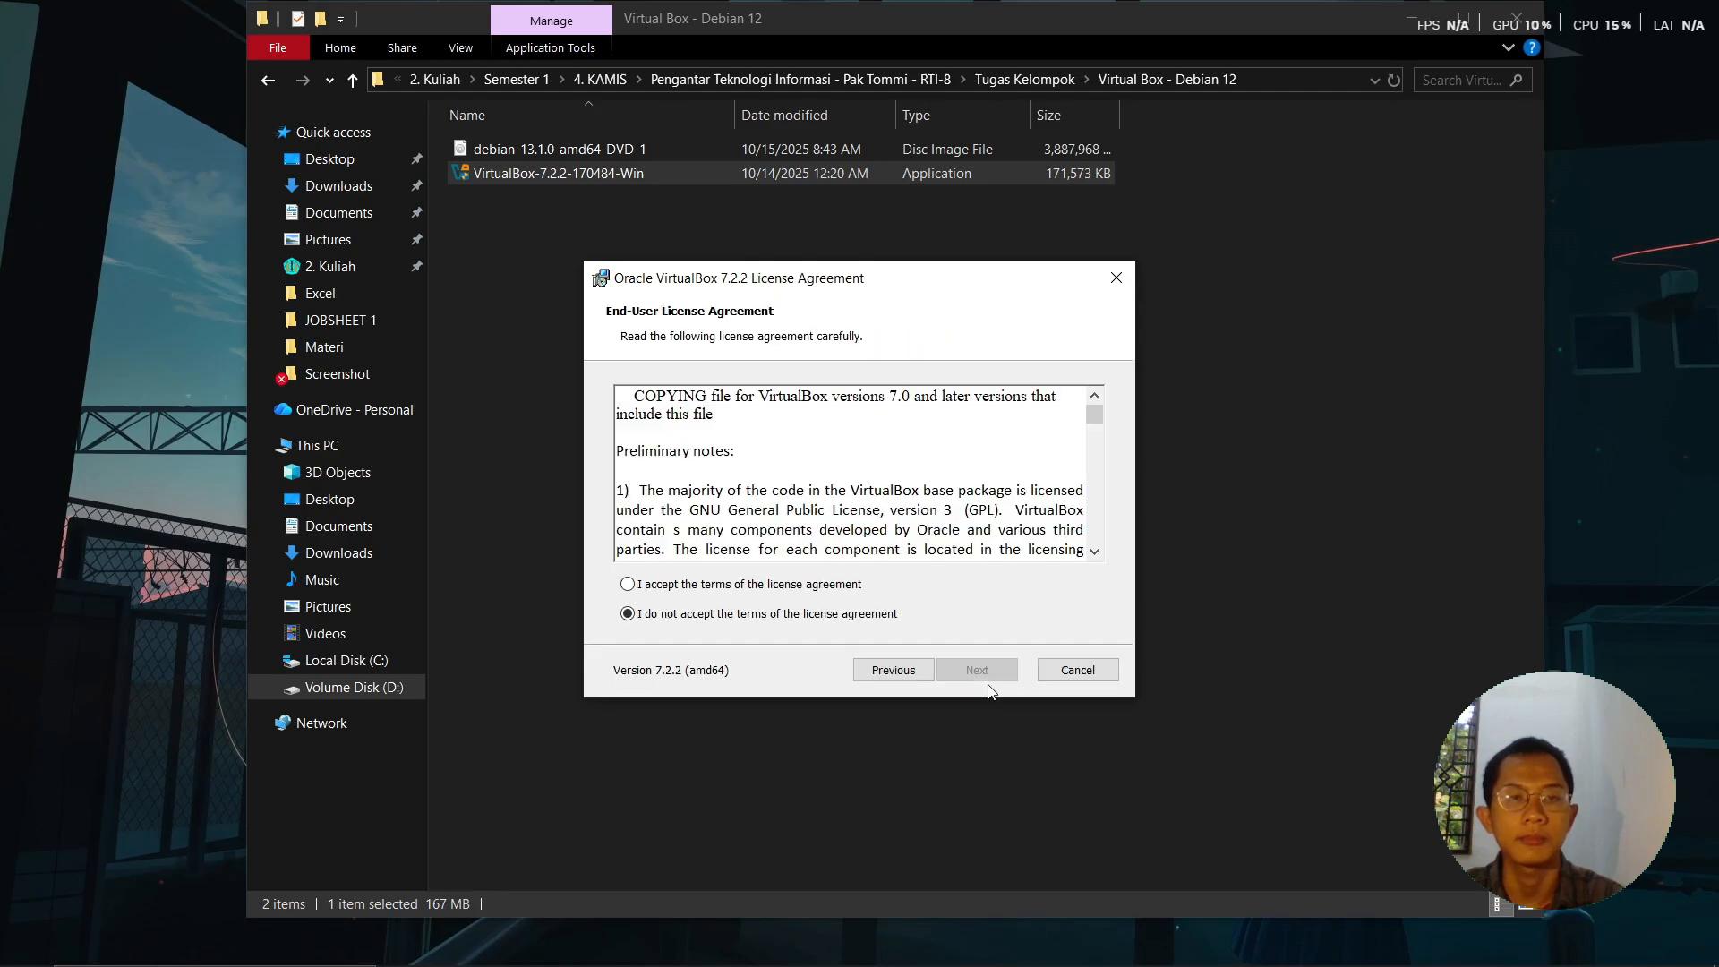
click(709, 587)
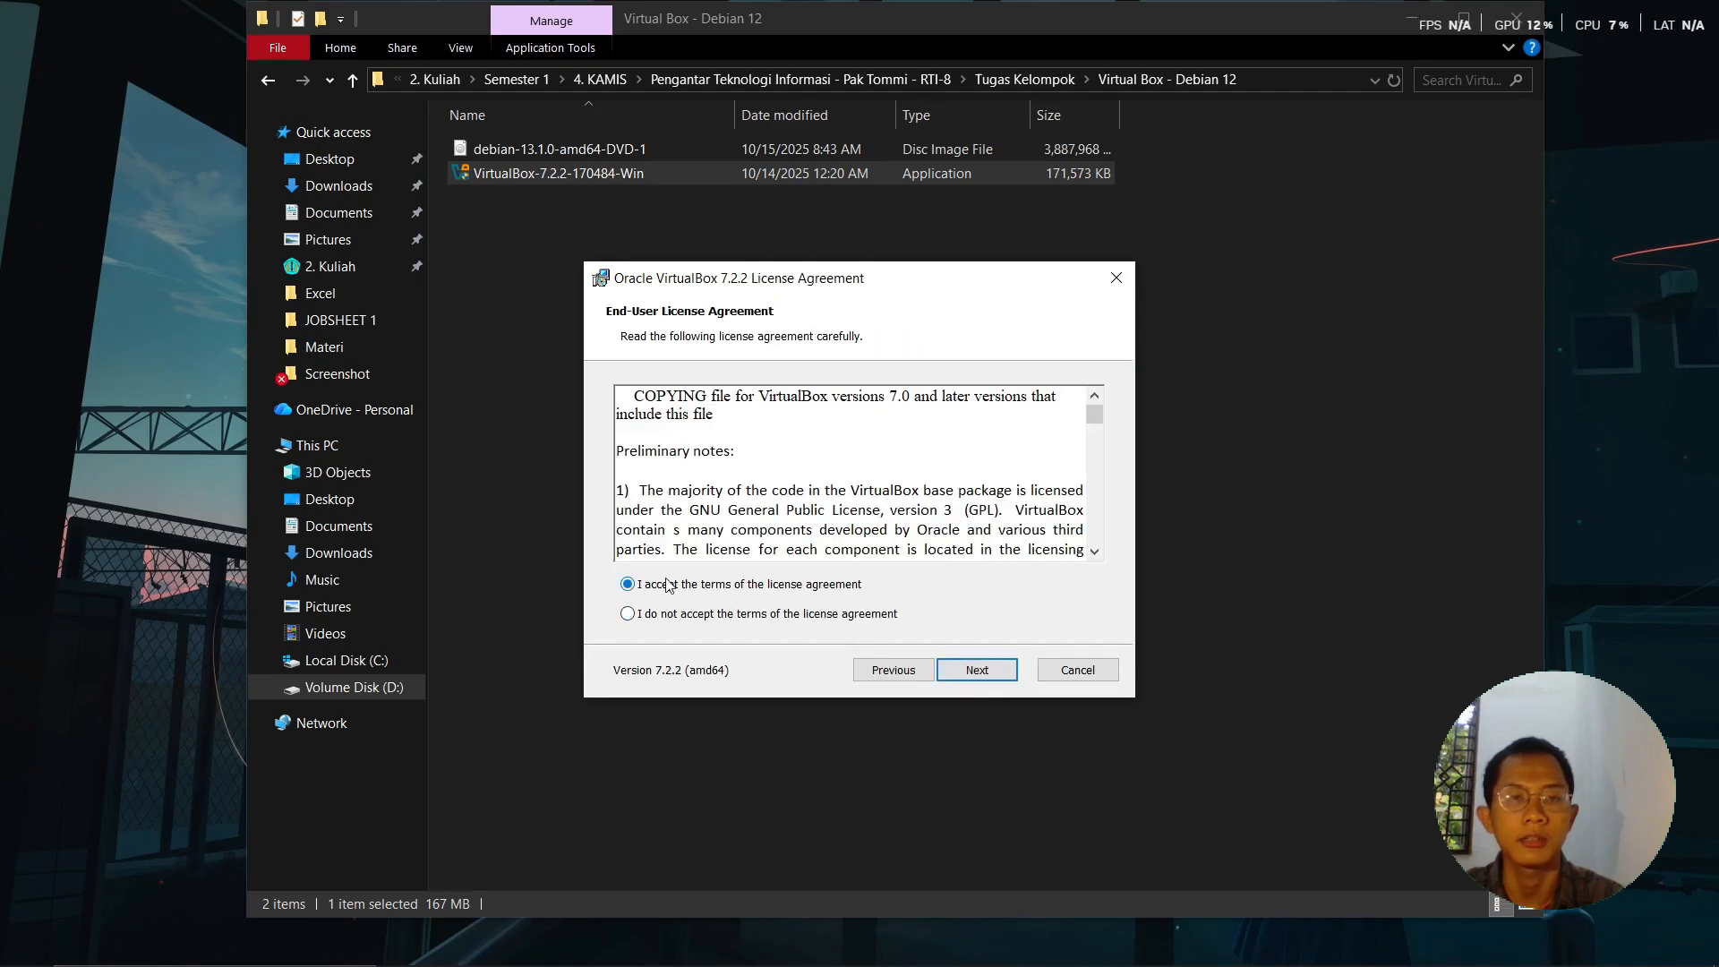
click(976, 675)
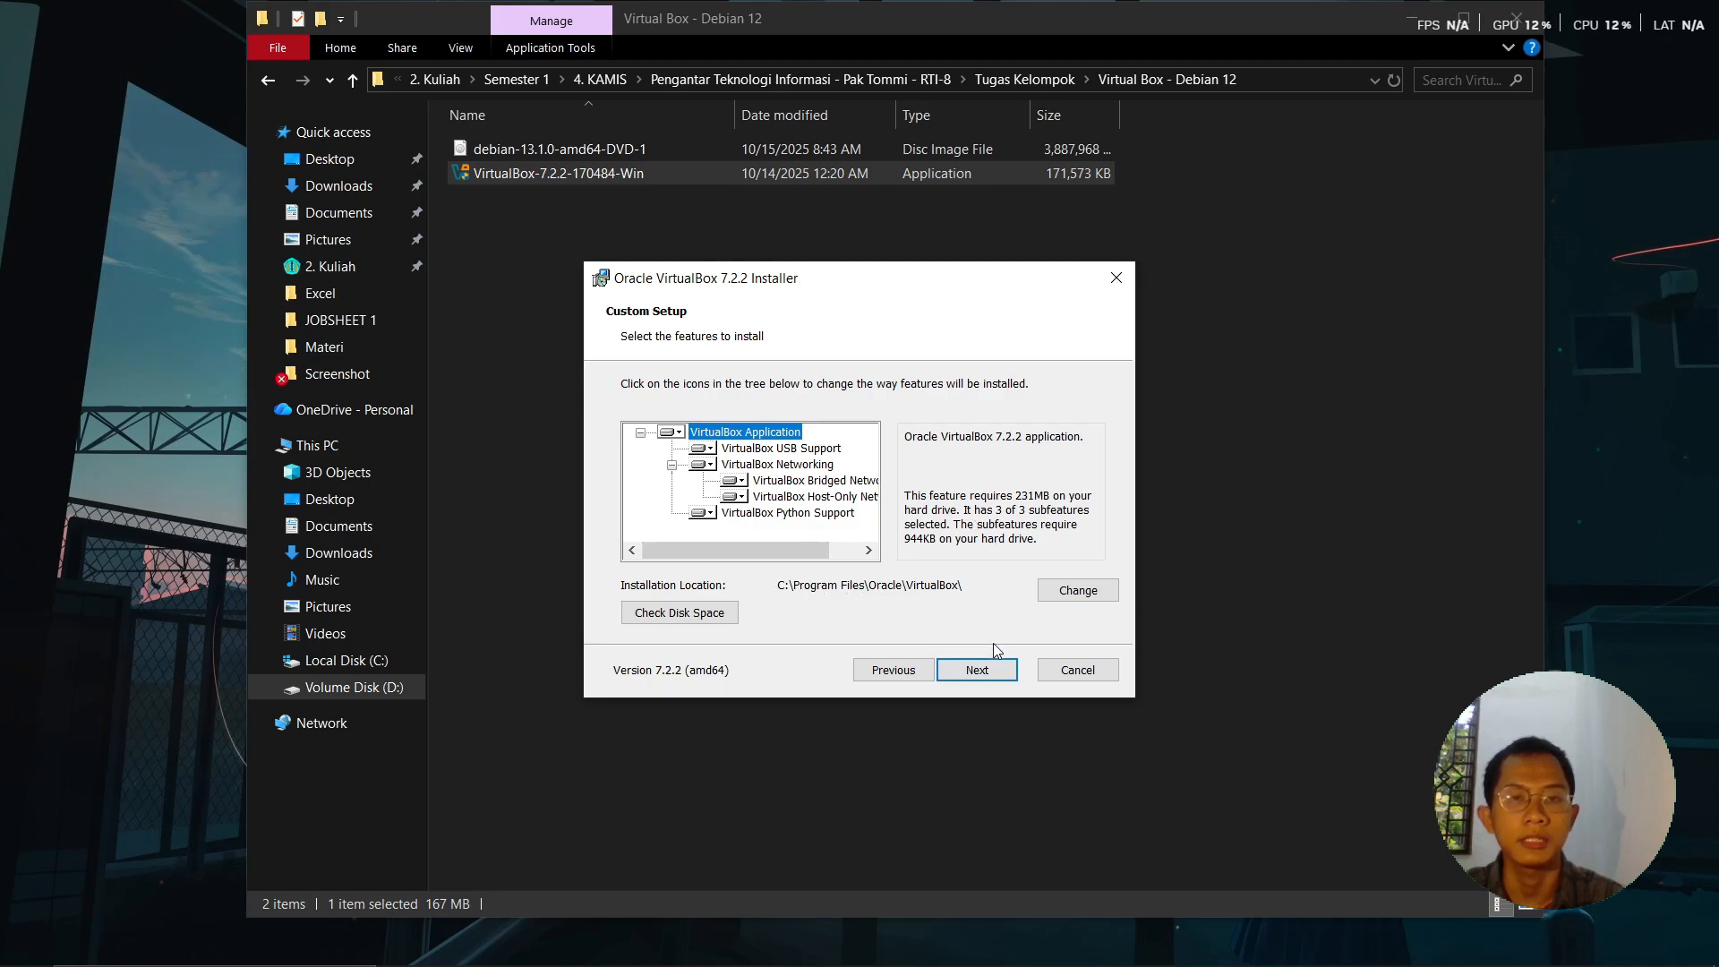
click(983, 670)
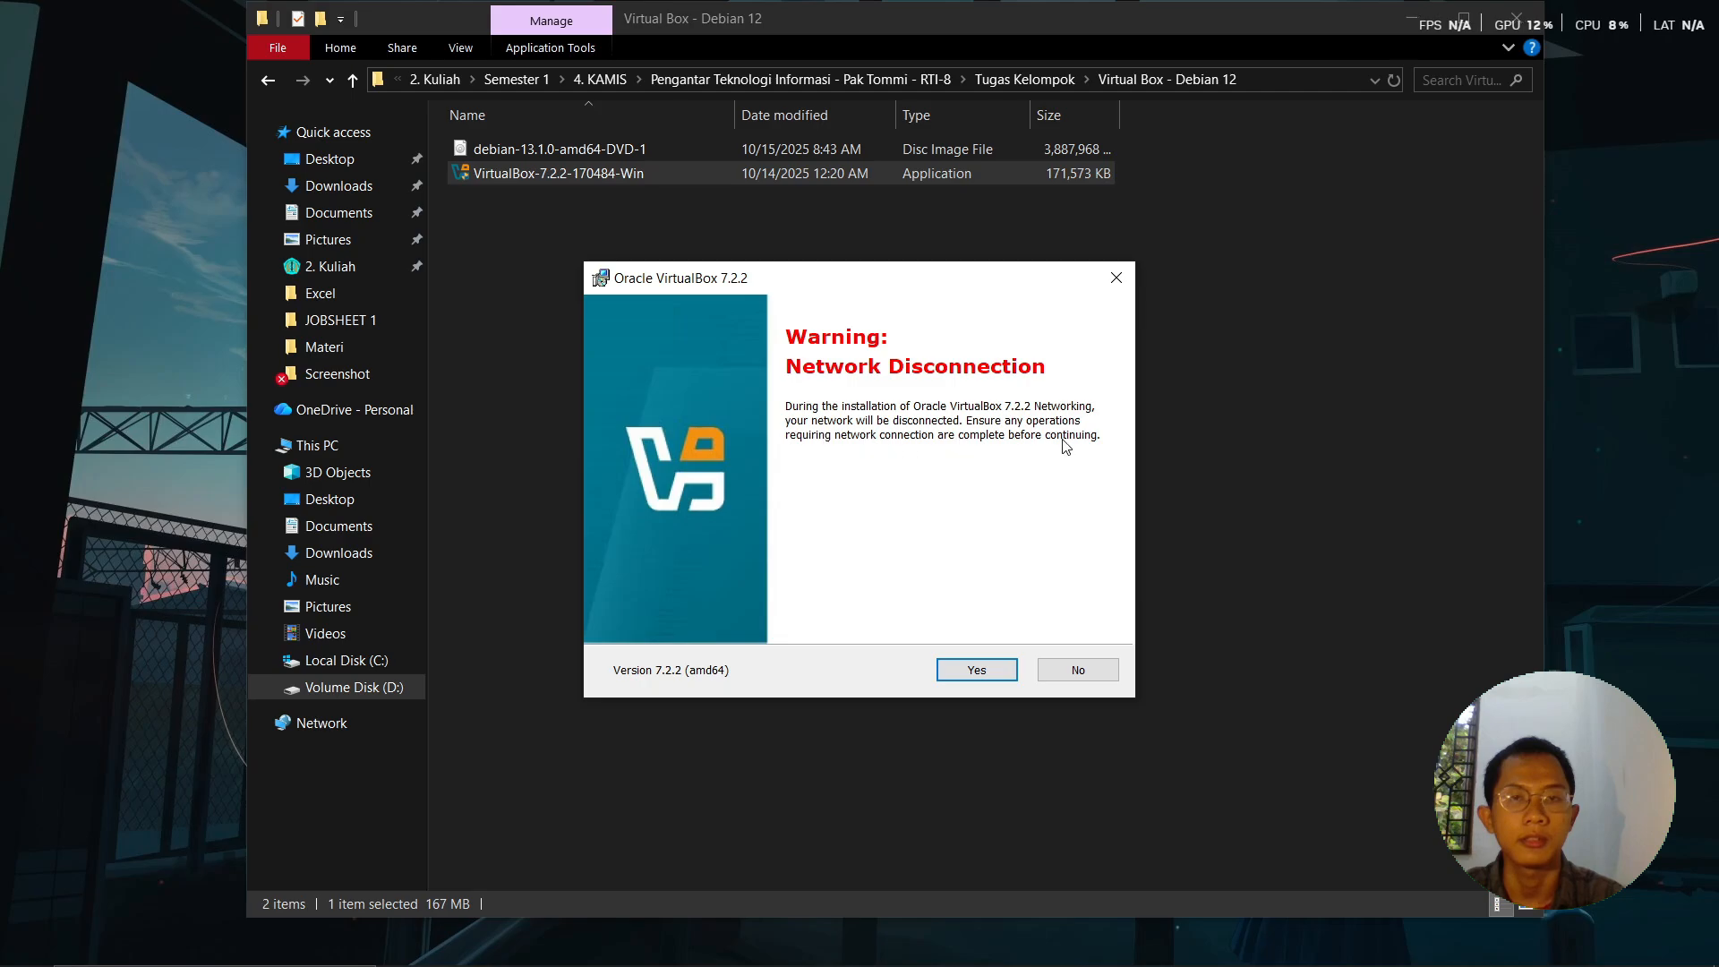
- Accept the network and Python warnings, install VirtualBox 7.2.2, and close the finished installer
click(991, 674)
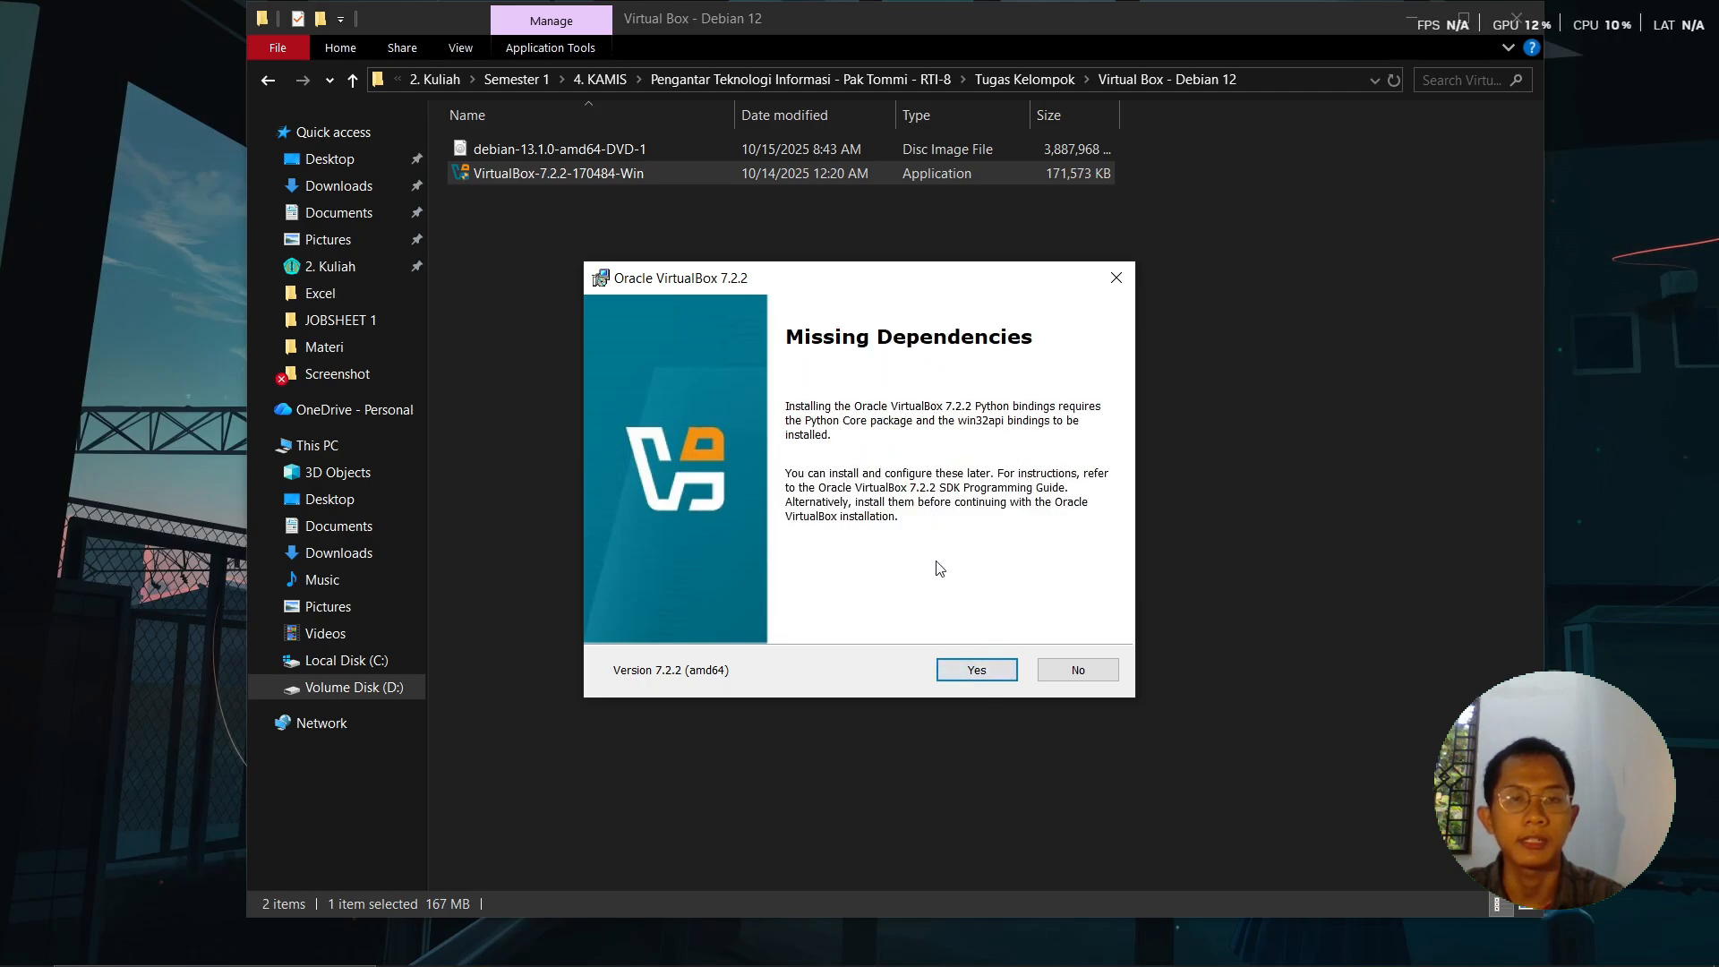
click(972, 679)
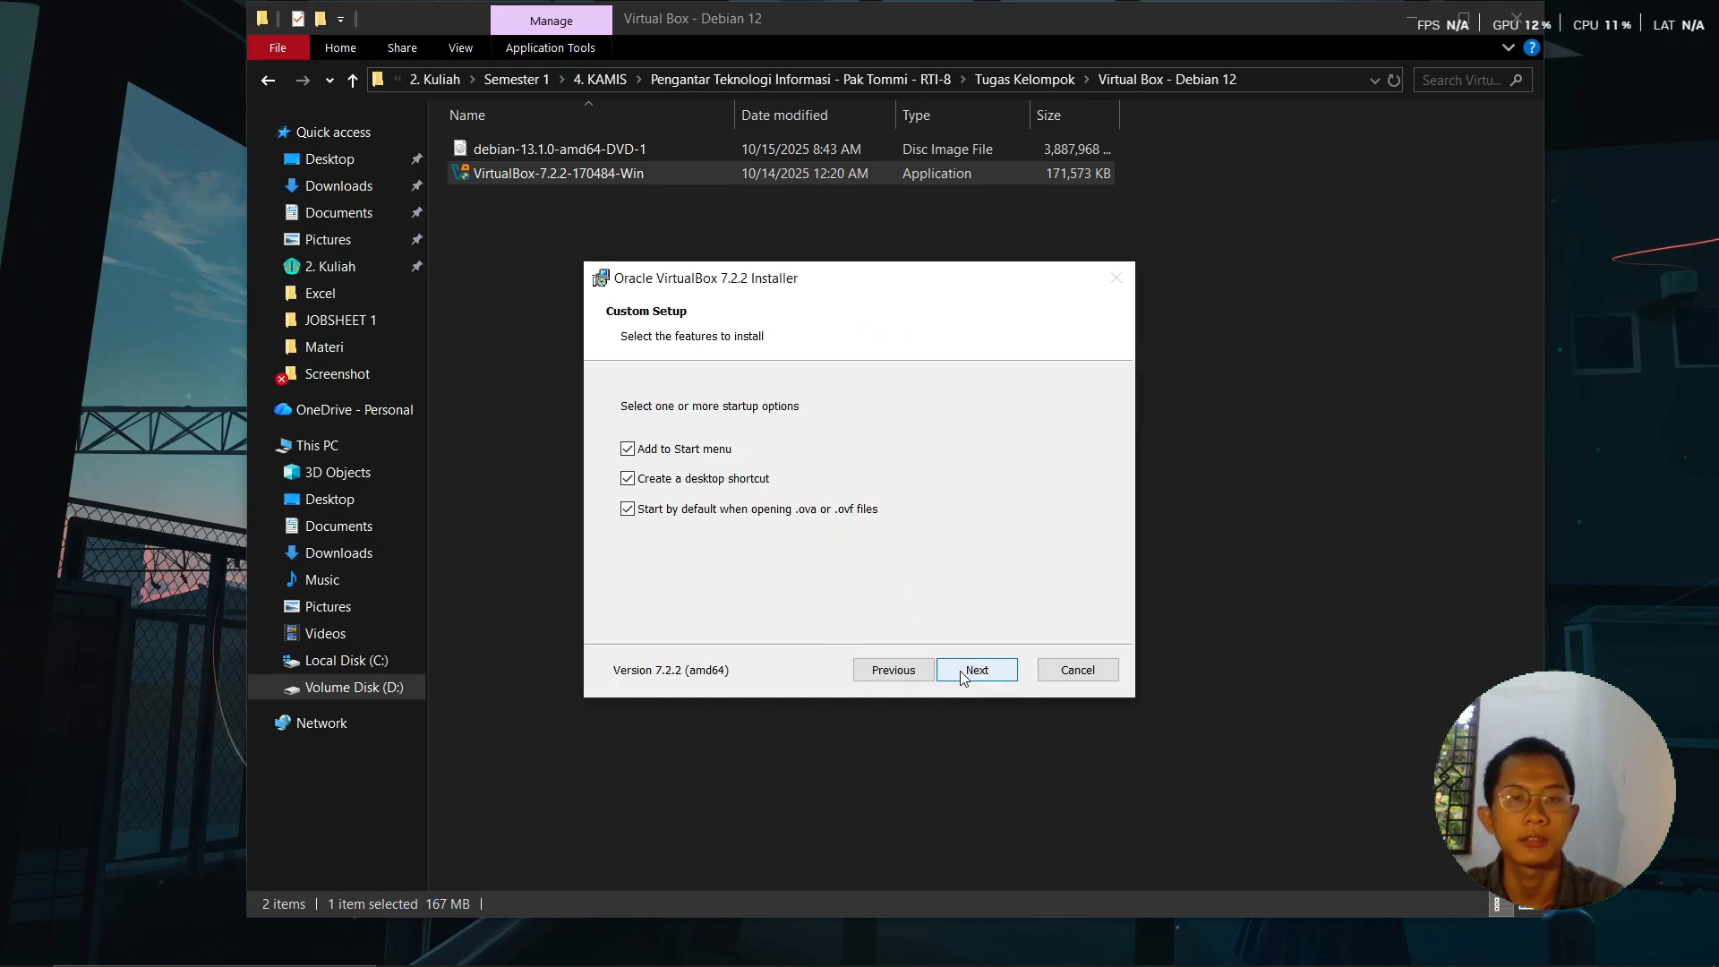
click(964, 675)
click(984, 678)
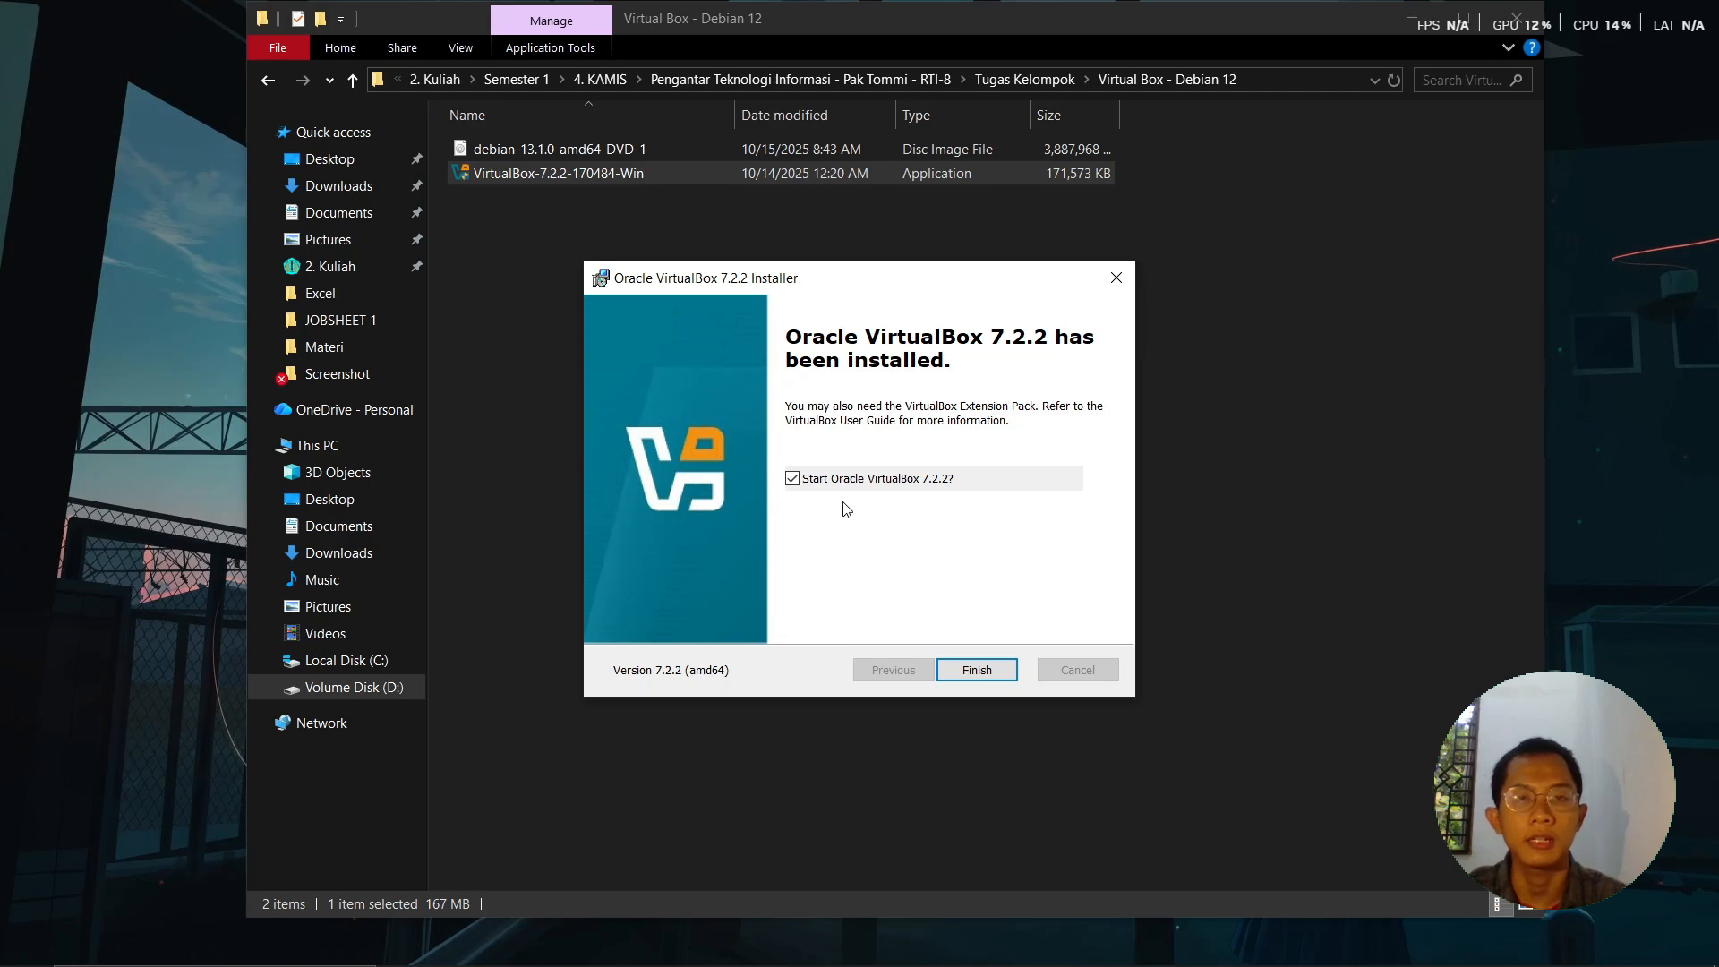
click(965, 670)
- In a new Chrome tab, go to the Debian website and open its Download page
key(super+d)
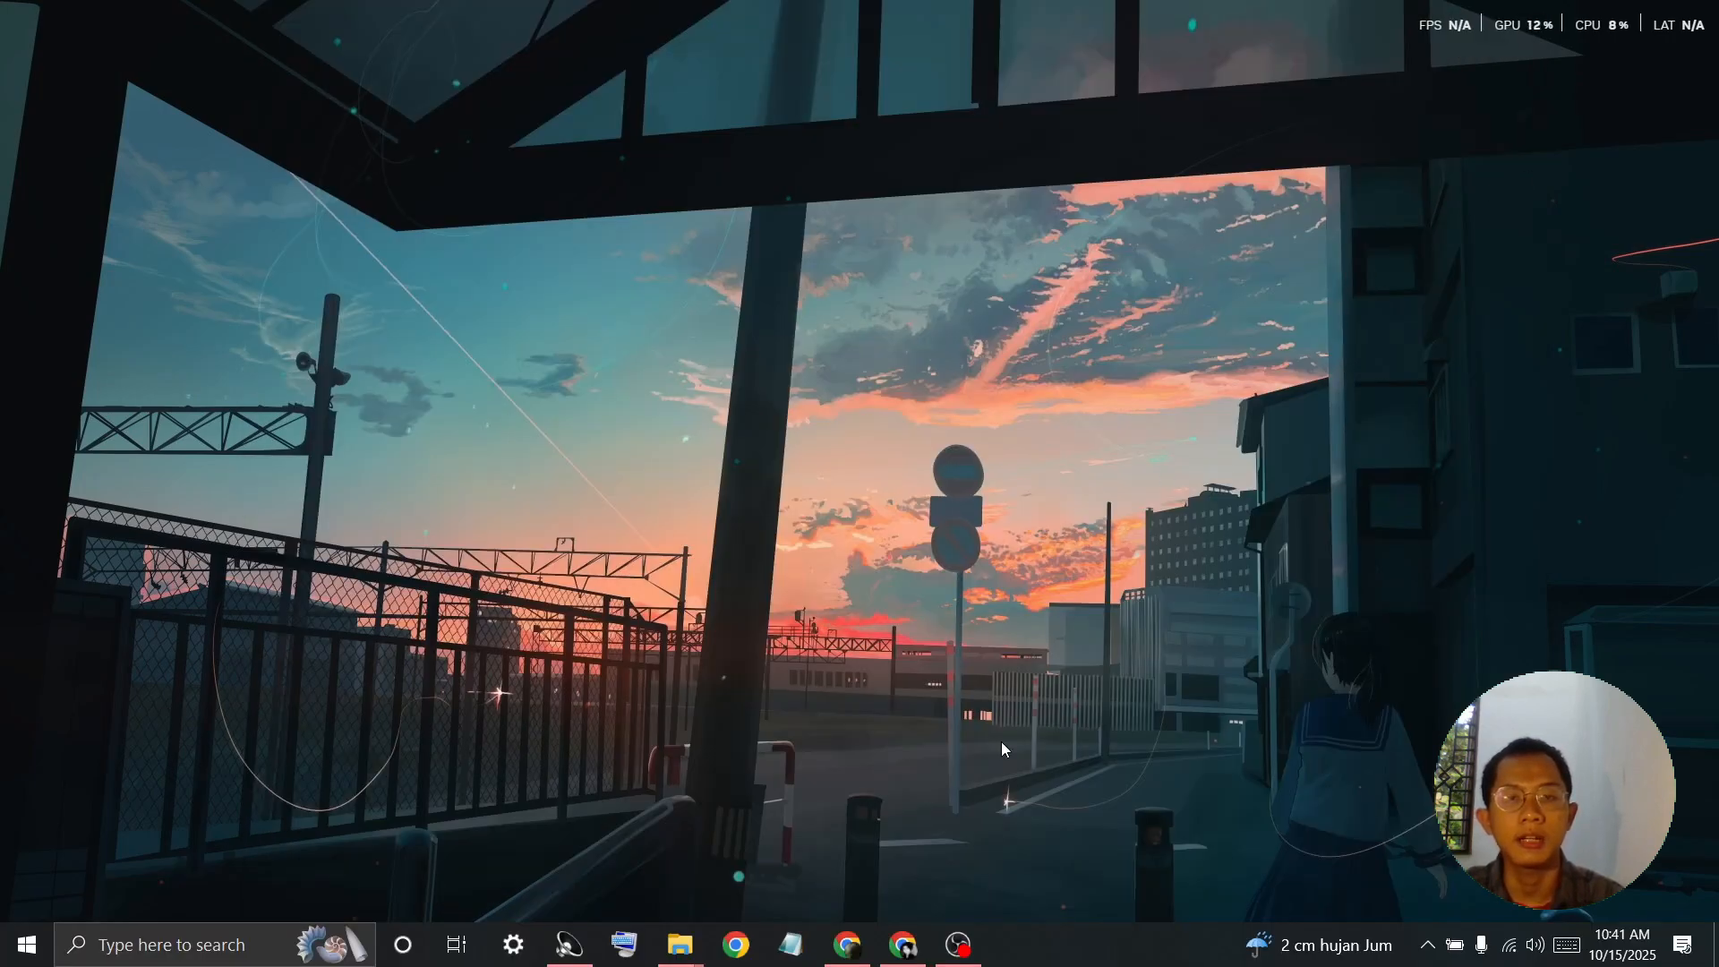
click(903, 945)
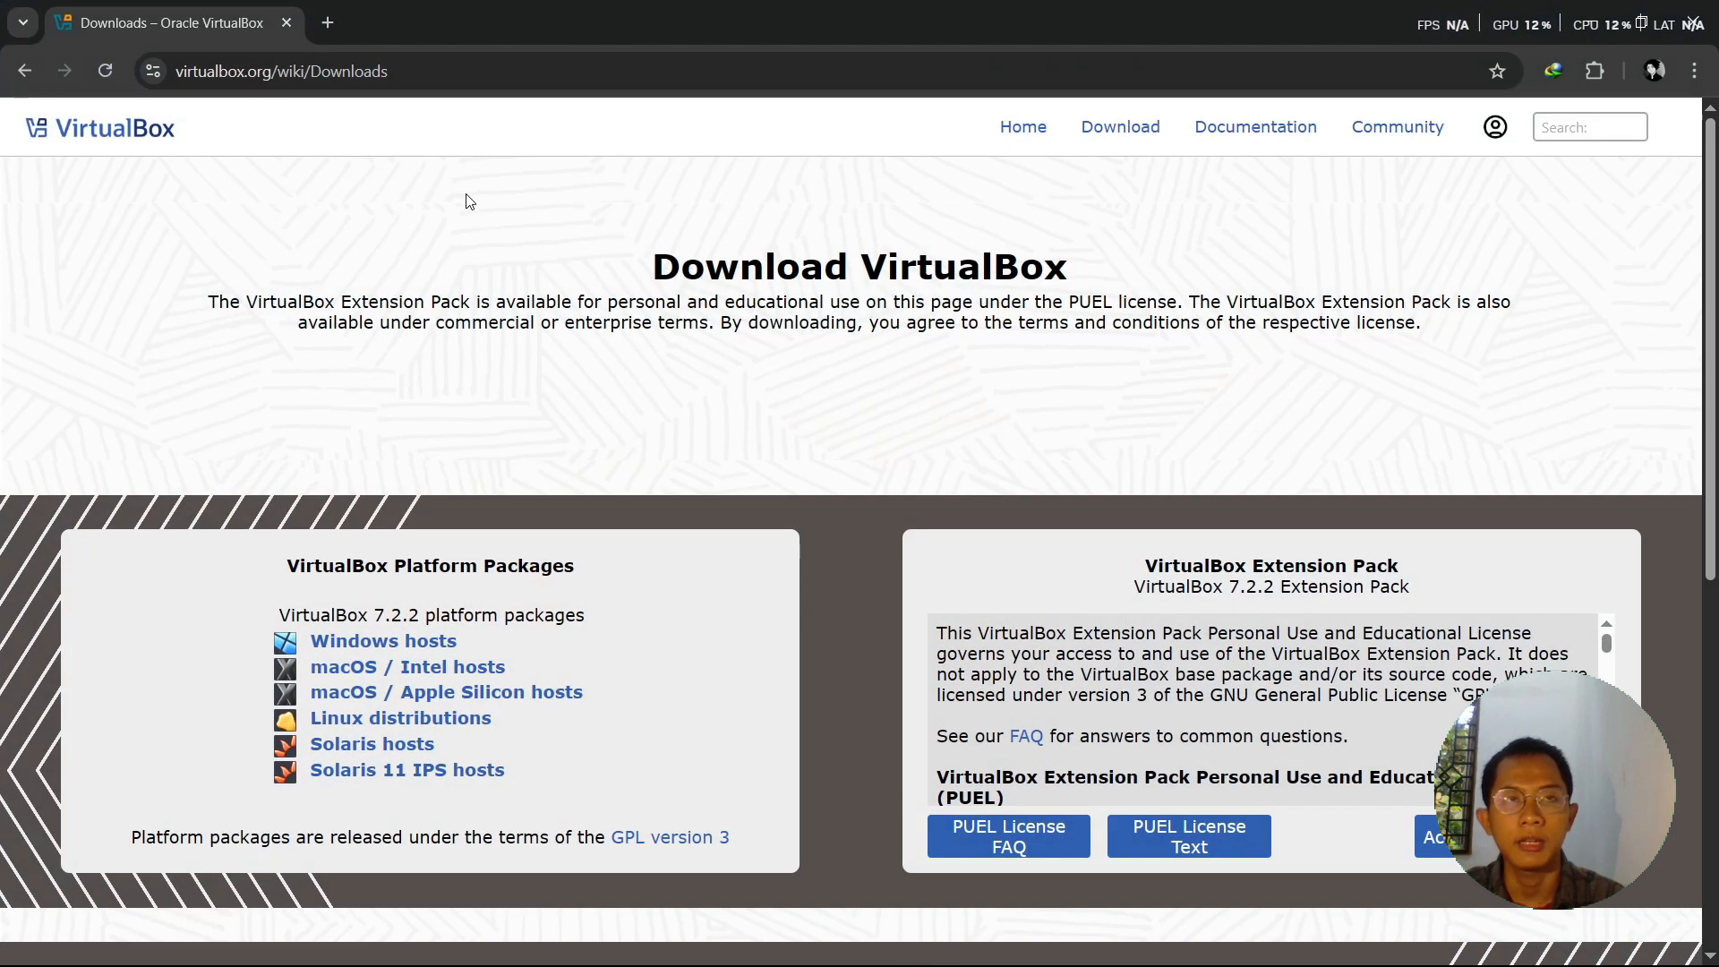
click(327, 22)
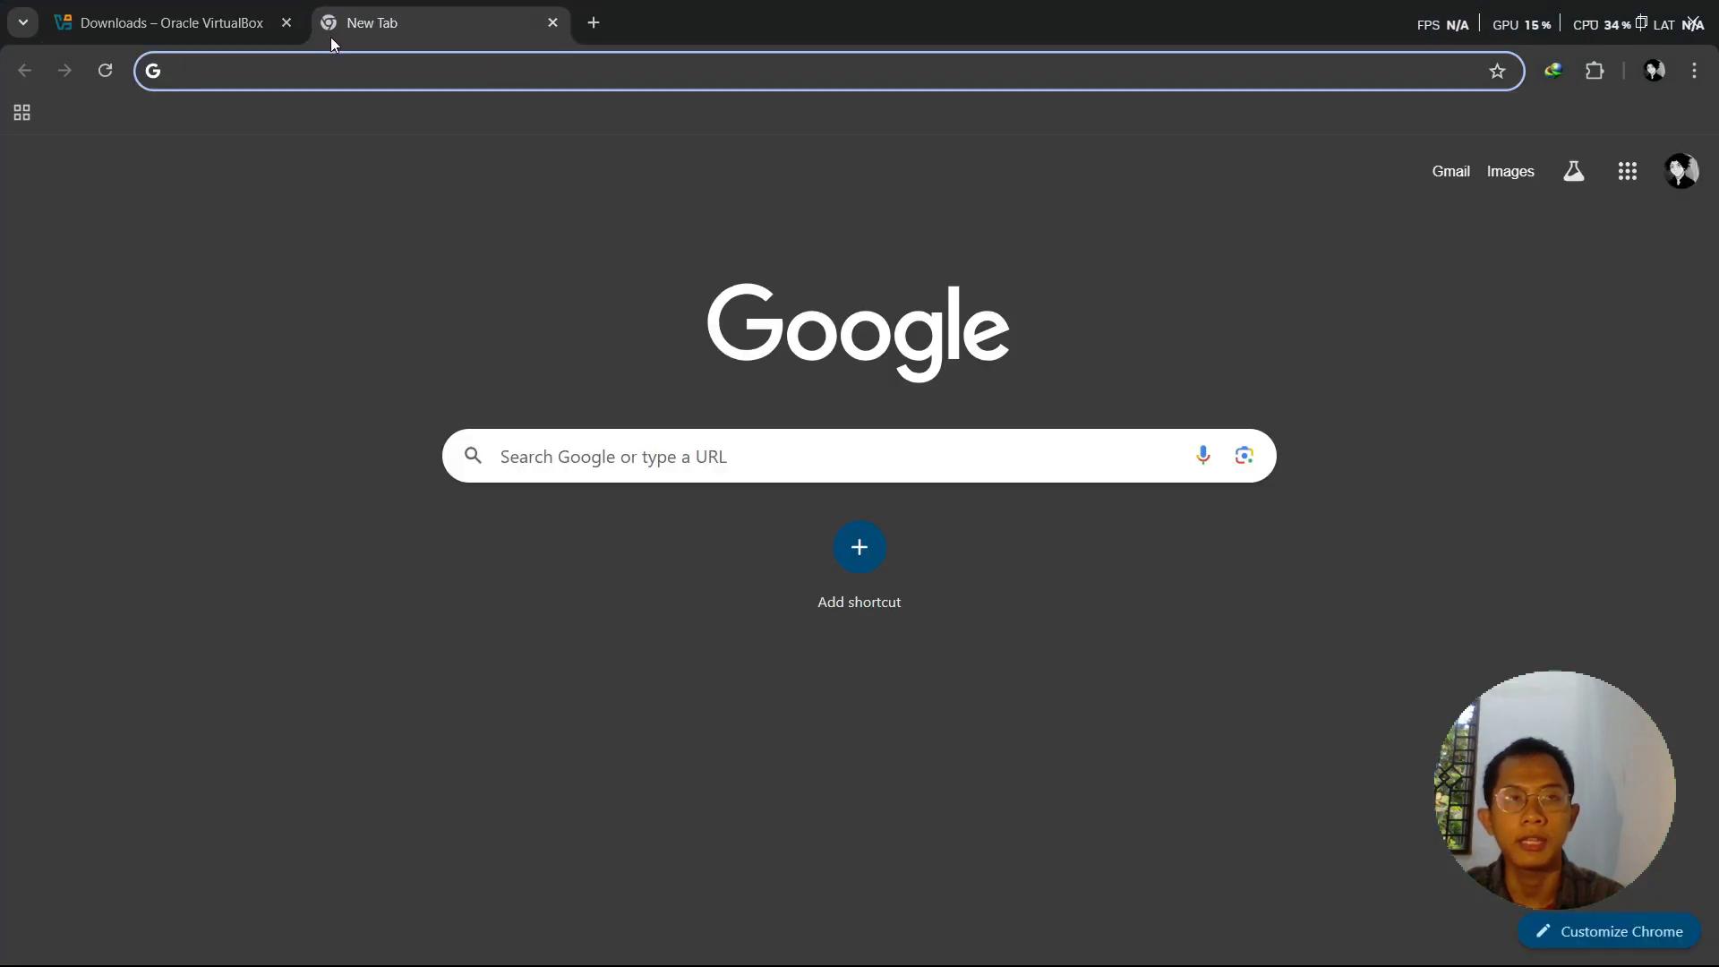
text(debian)
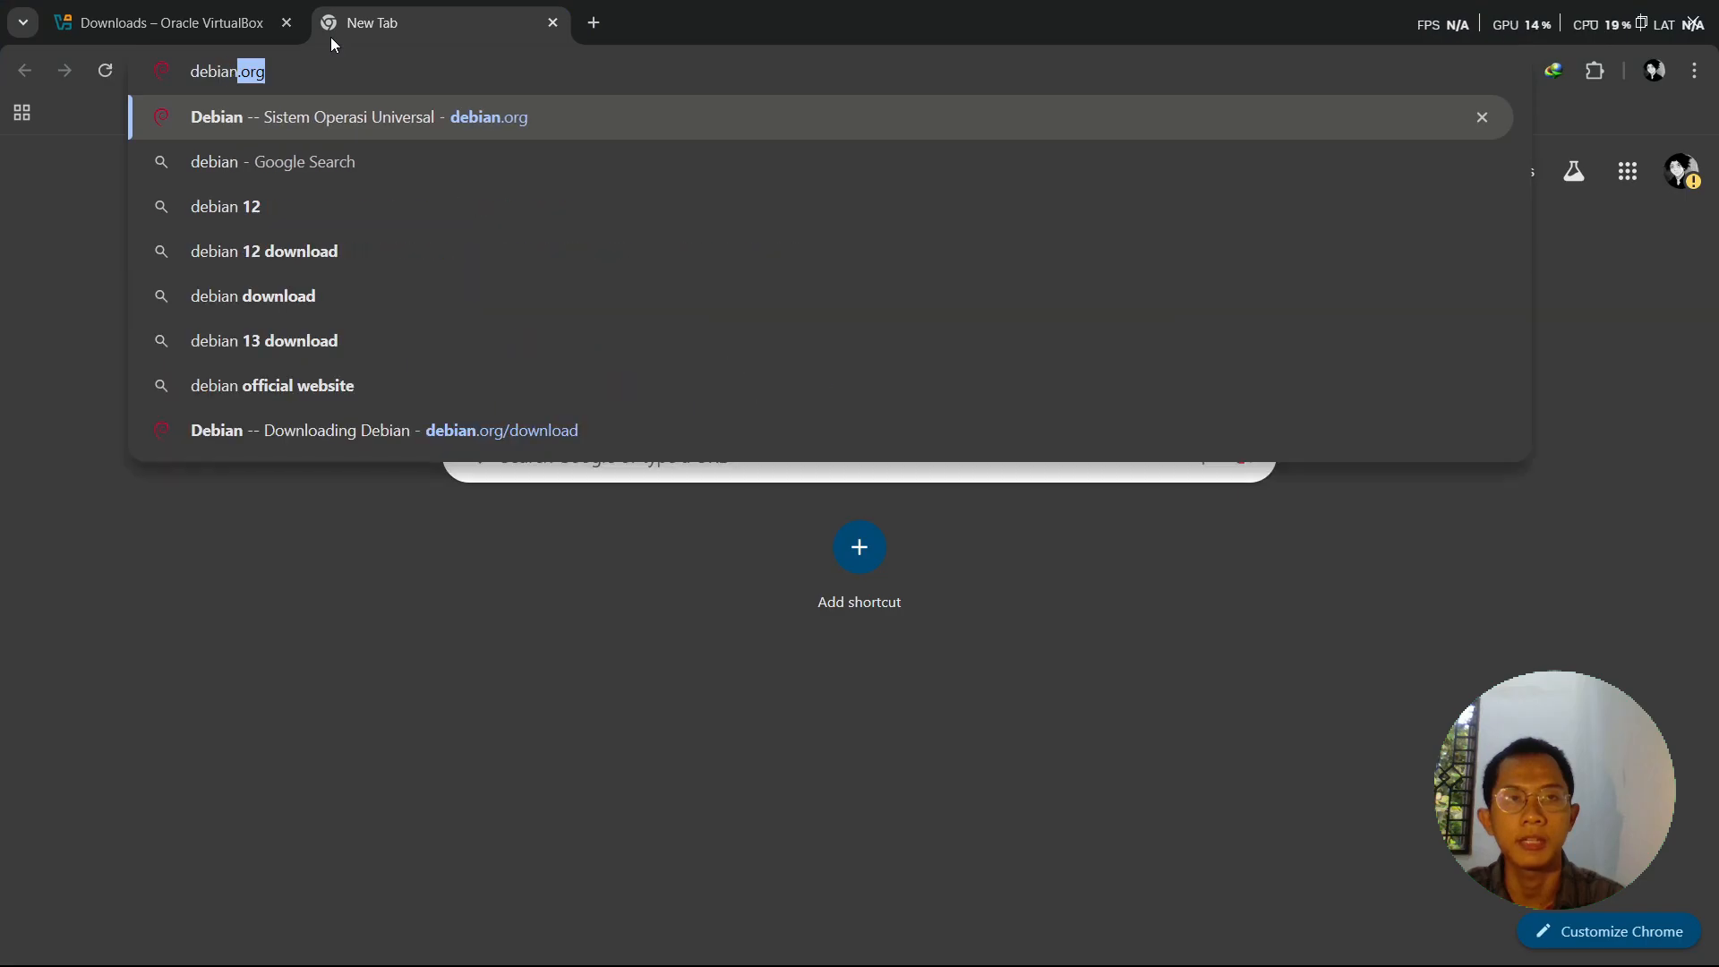
key(Return)
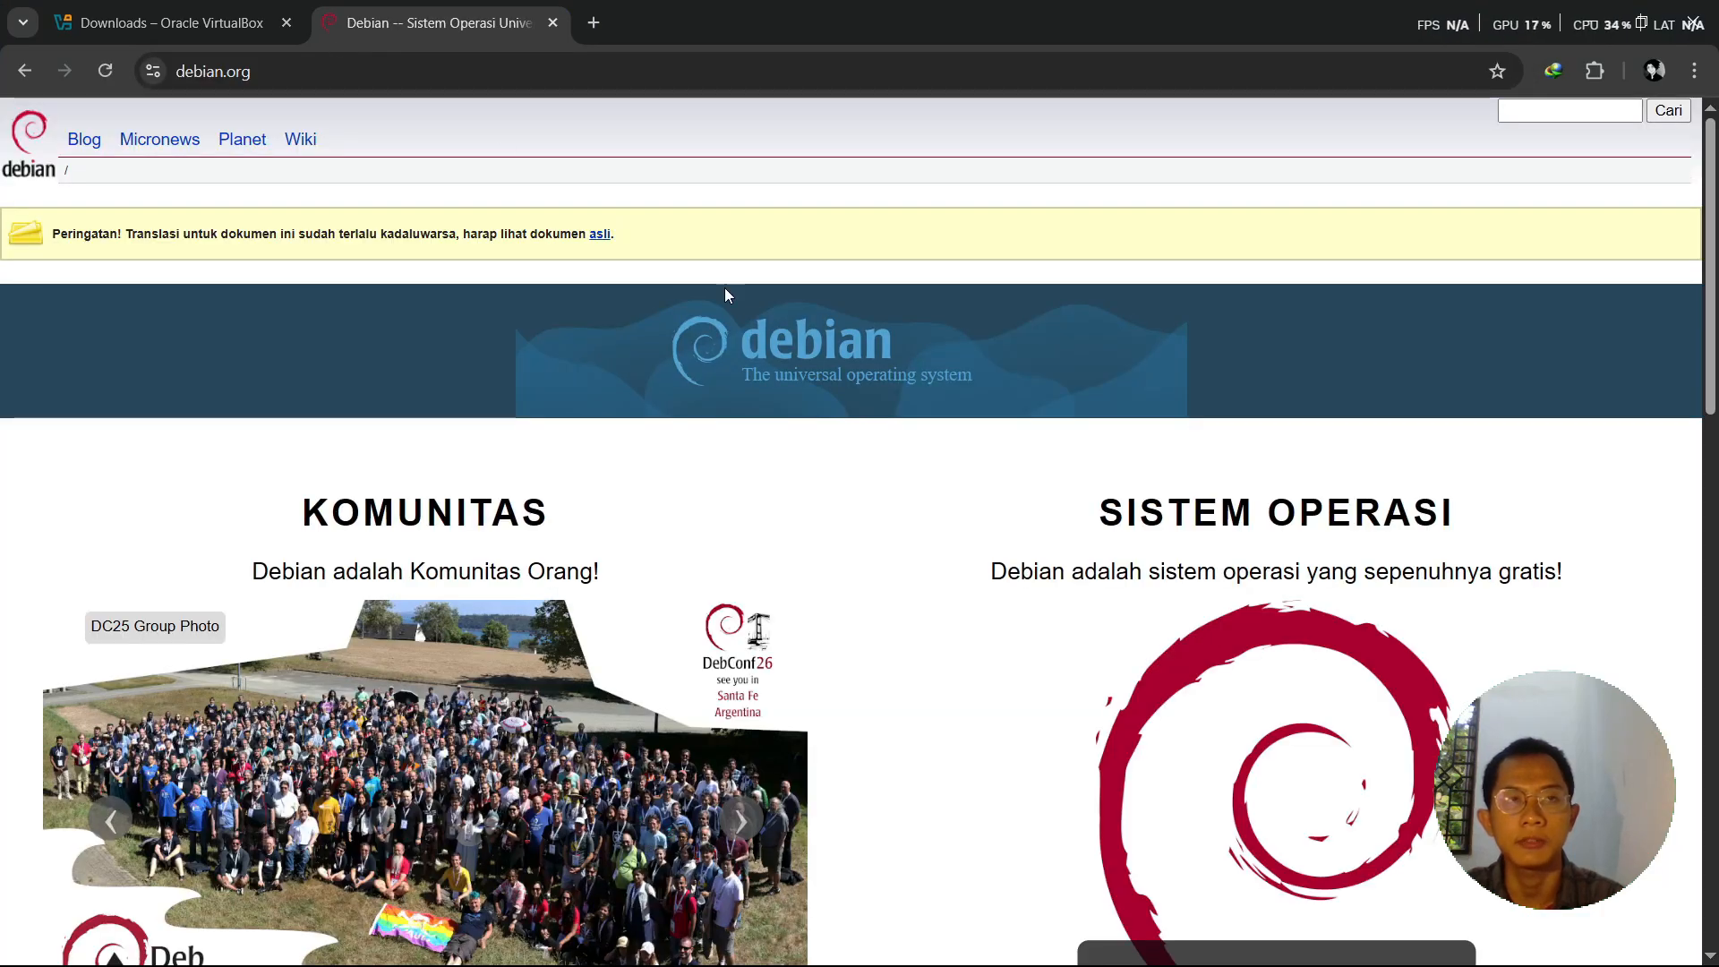
scroll(1265, 651, down, 5)
scroll(1264, 651, up, 5)
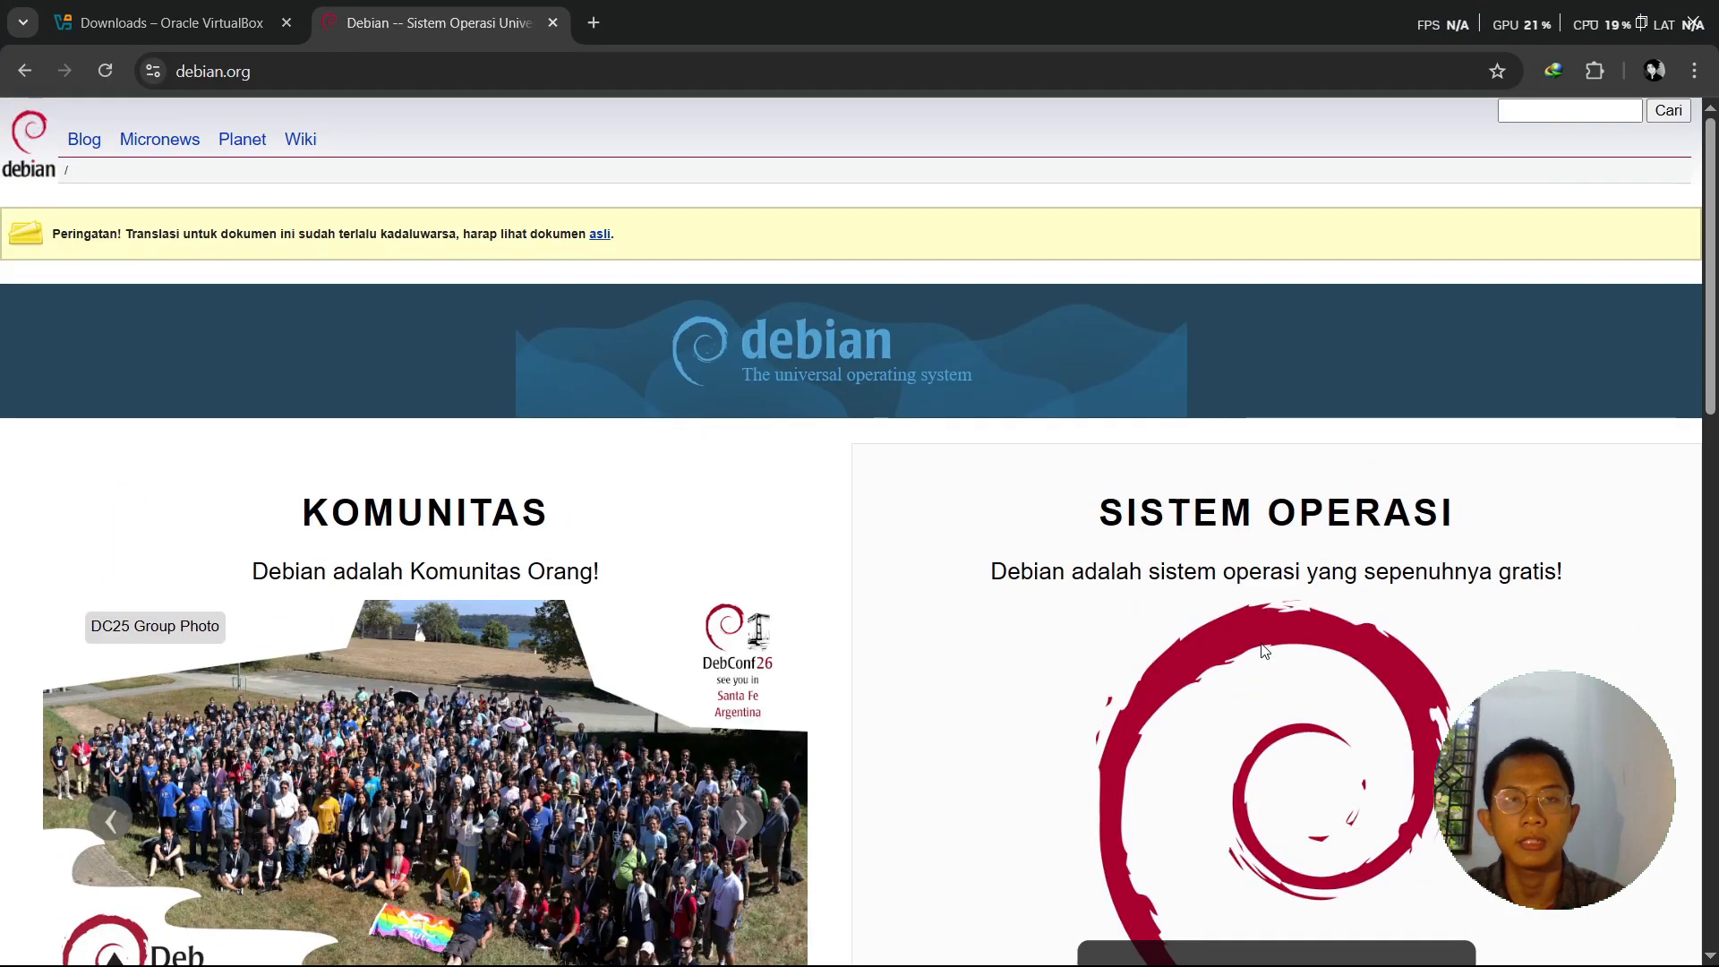
scroll(1110, 503, down, 3)
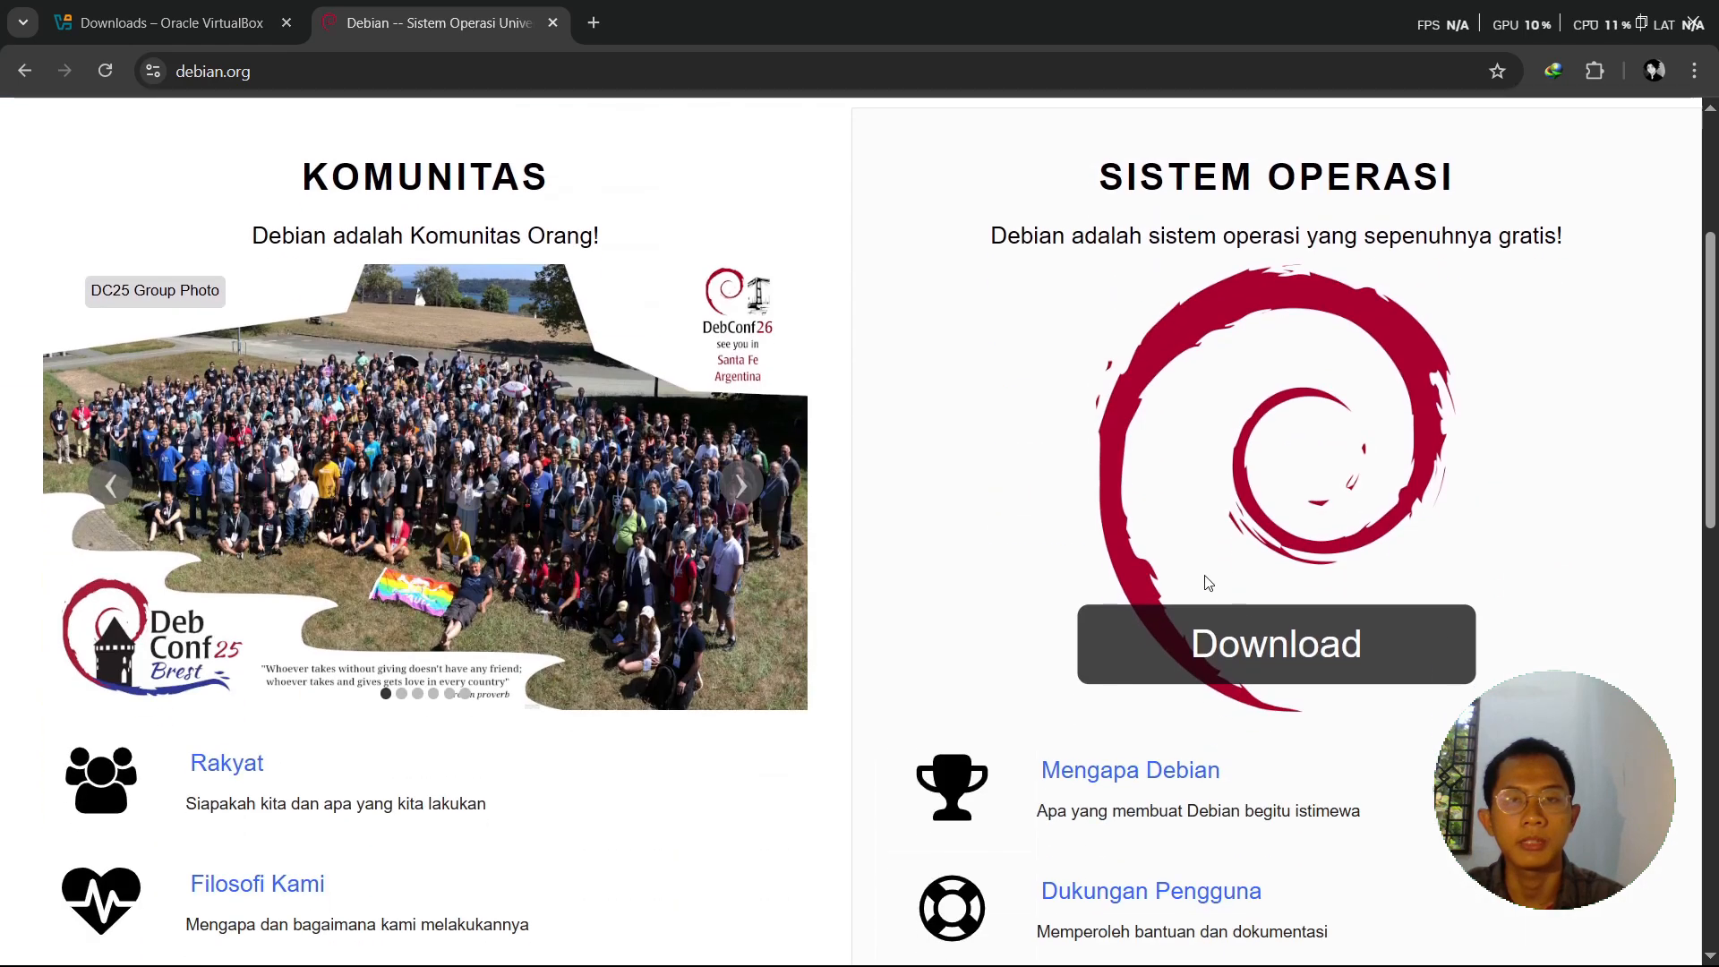
click(1253, 652)
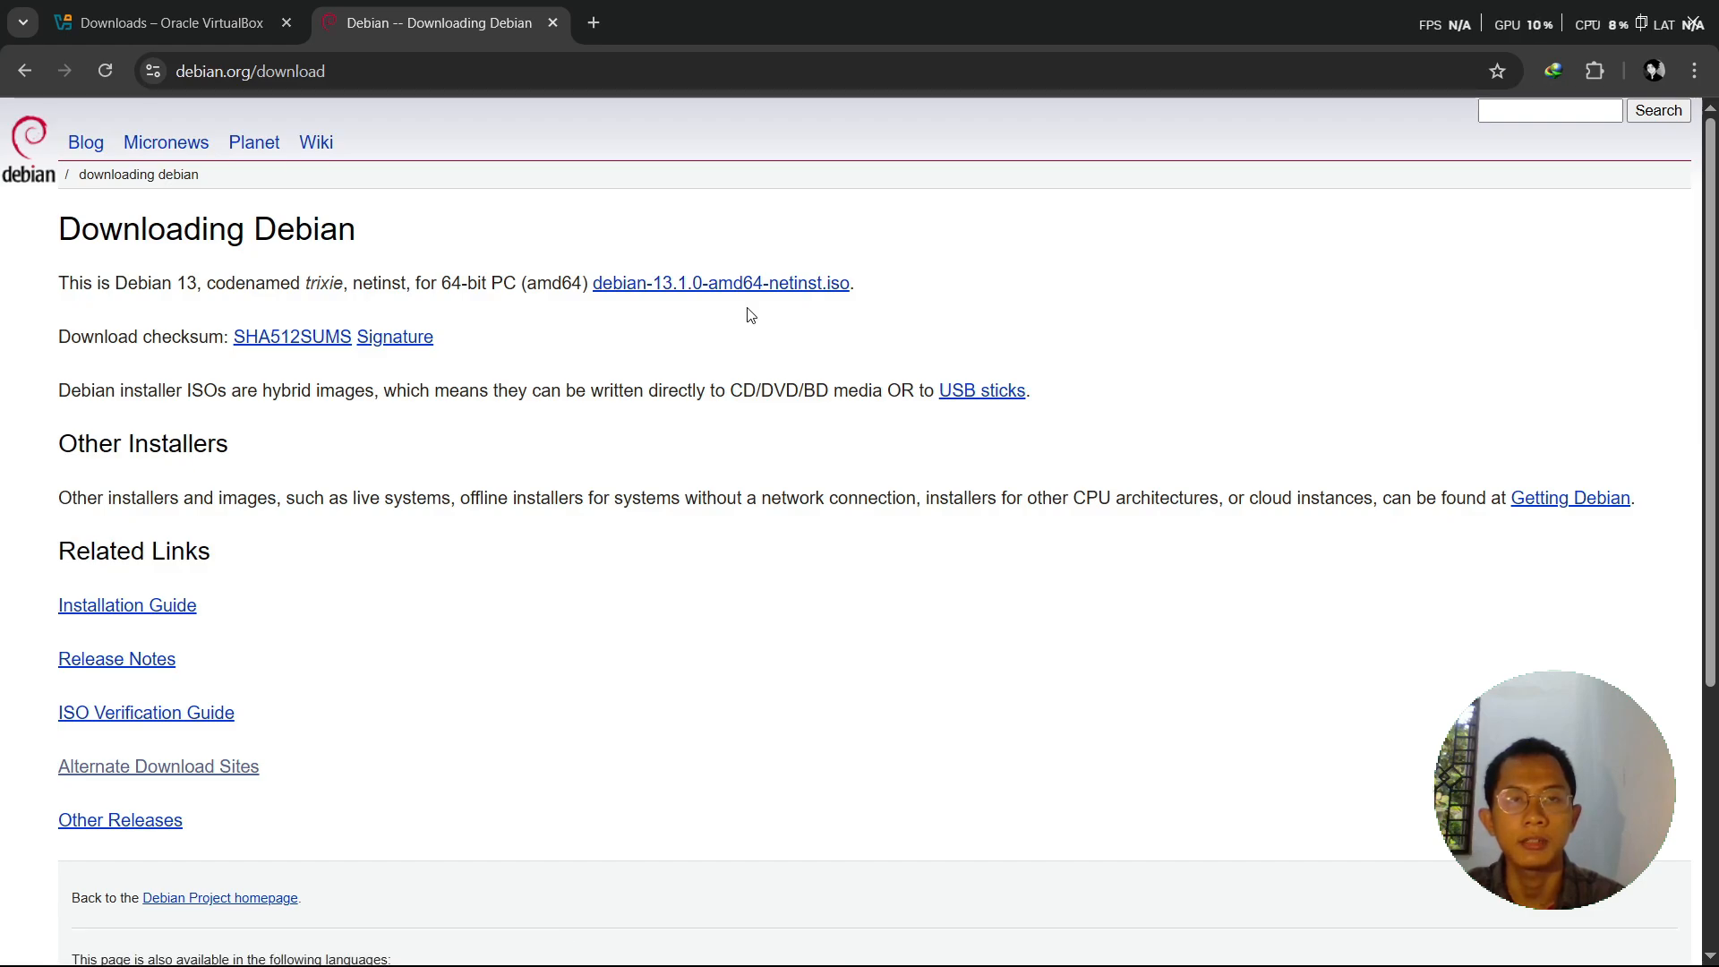
- Download debian-13.1.0-amd64-DVD-1.iso from the alternate downloads list and show it in its folder
click(142, 771)
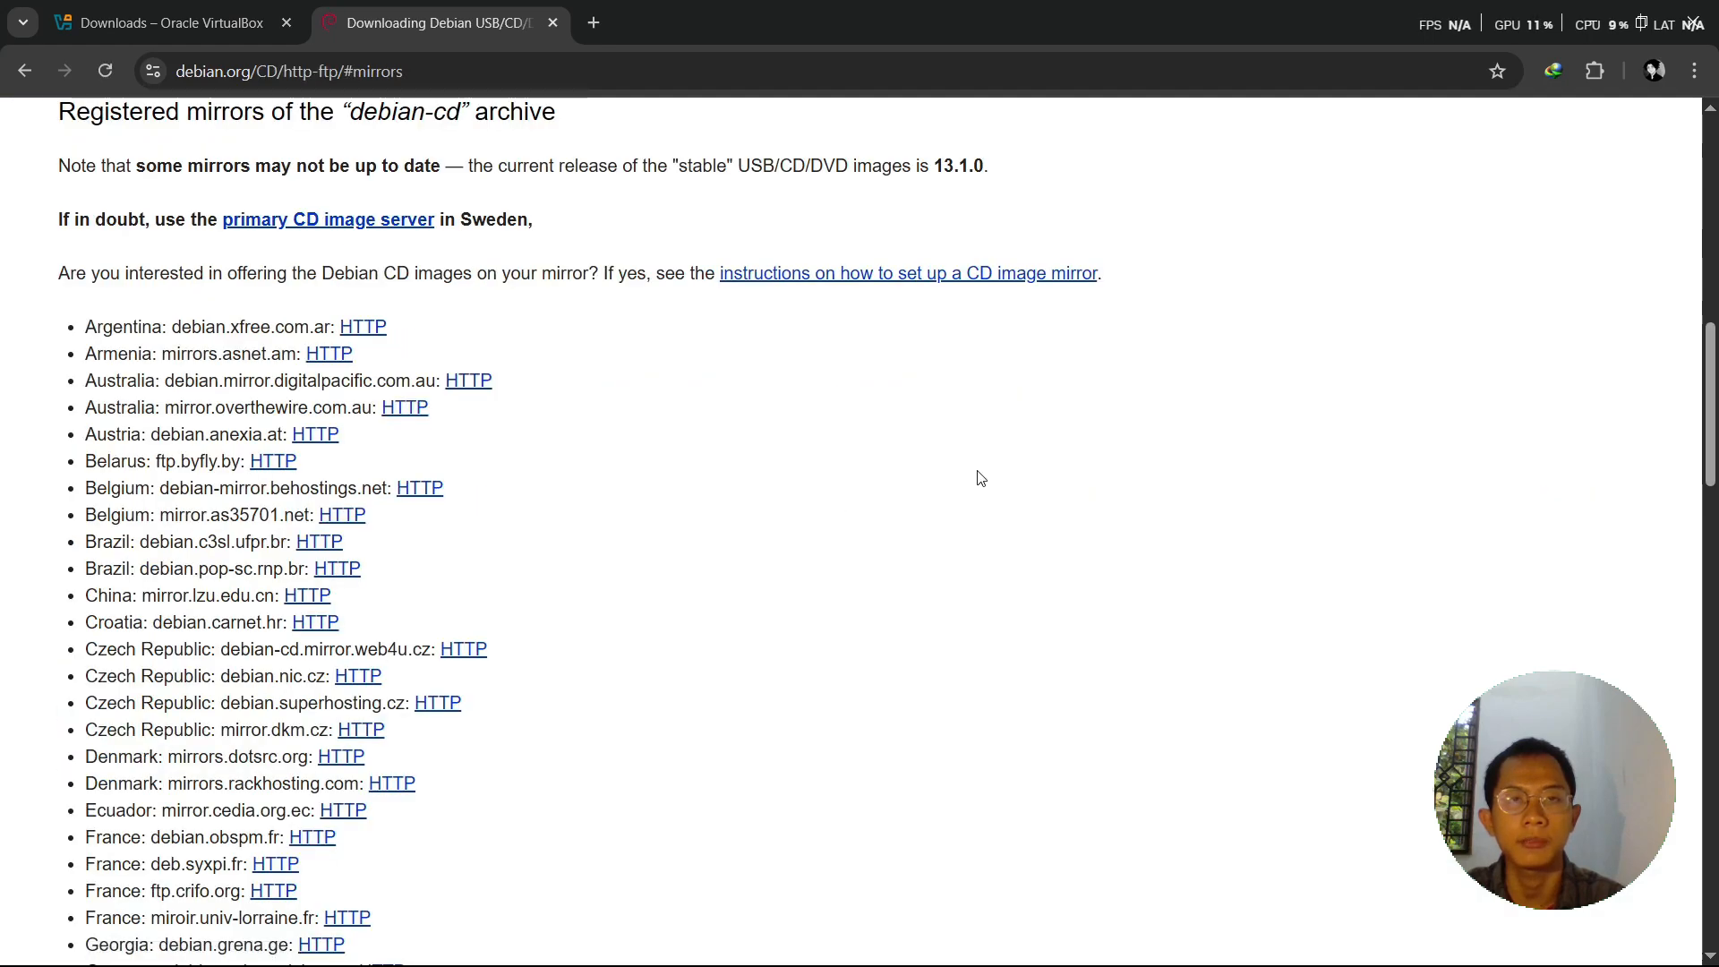
scroll(922, 571, up, 7)
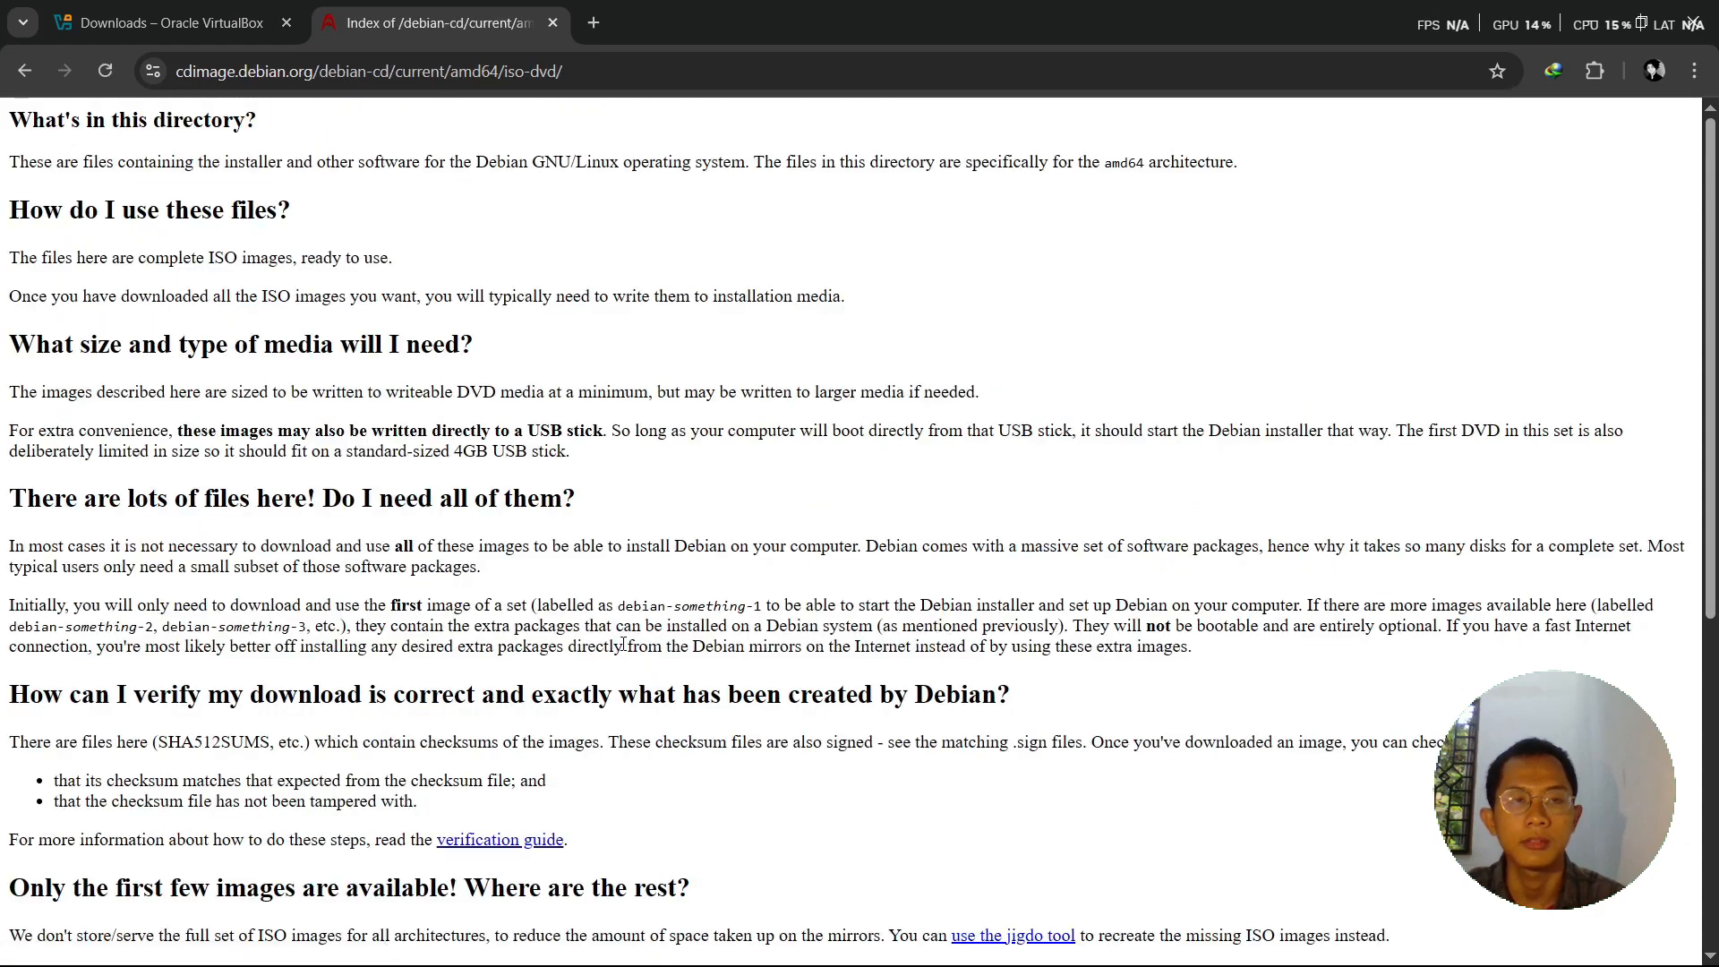
scroll(810, 494, down, 6)
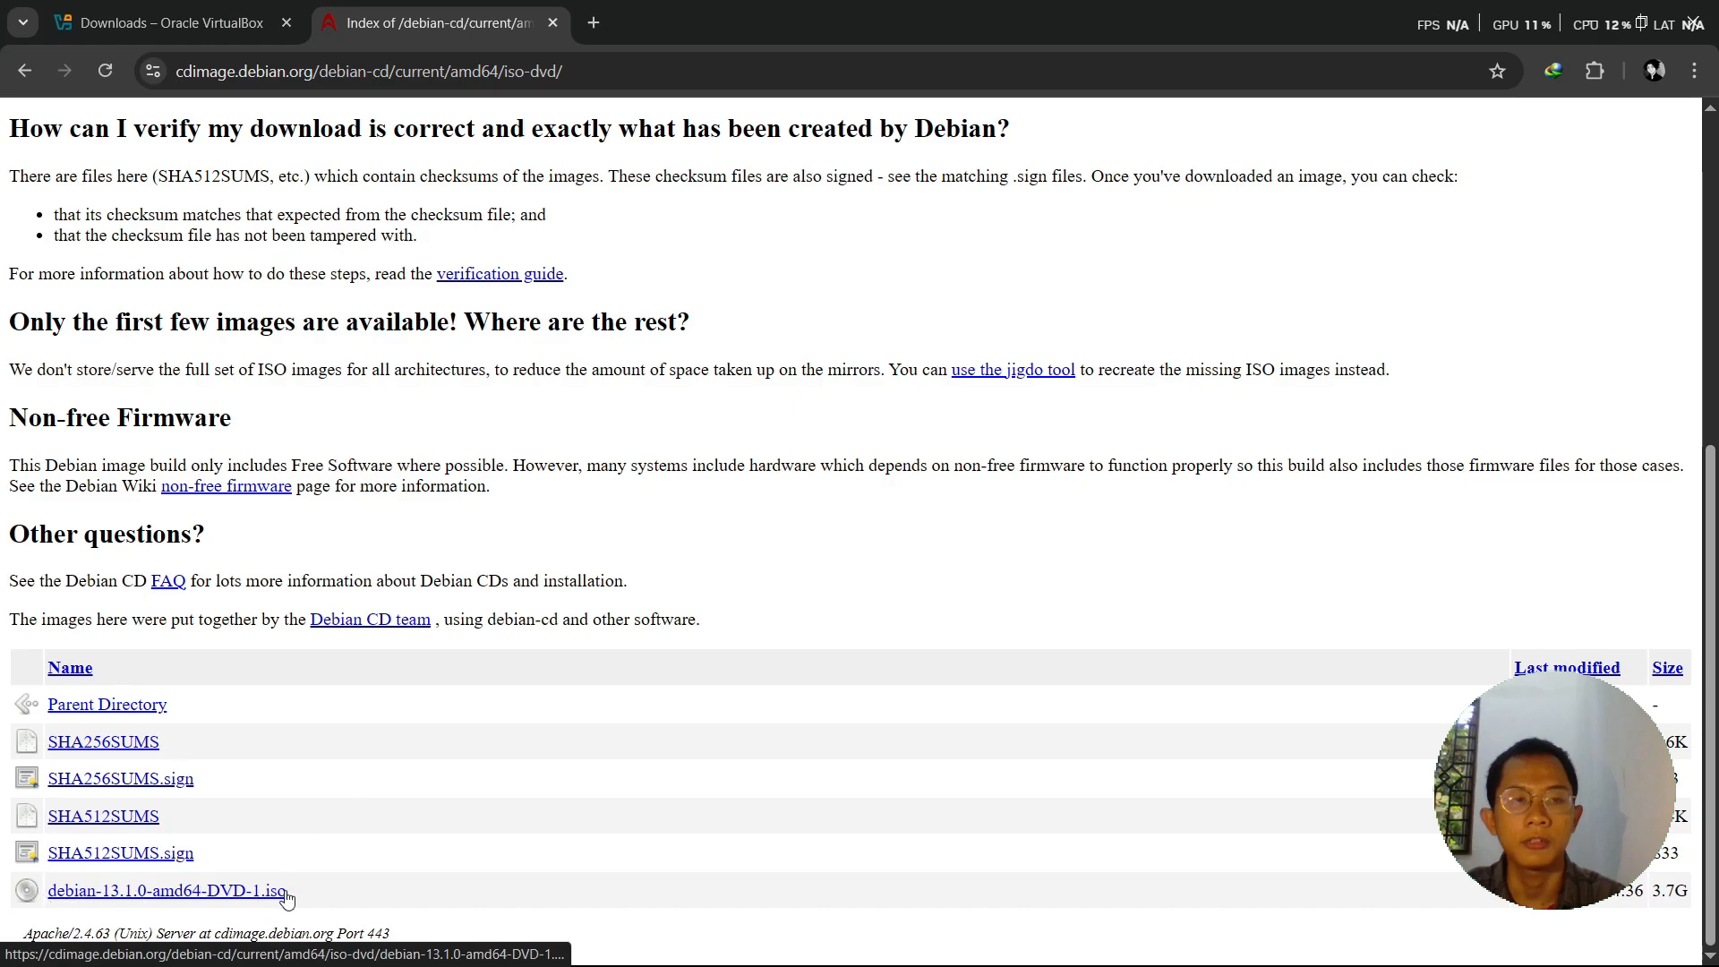
click(148, 893)
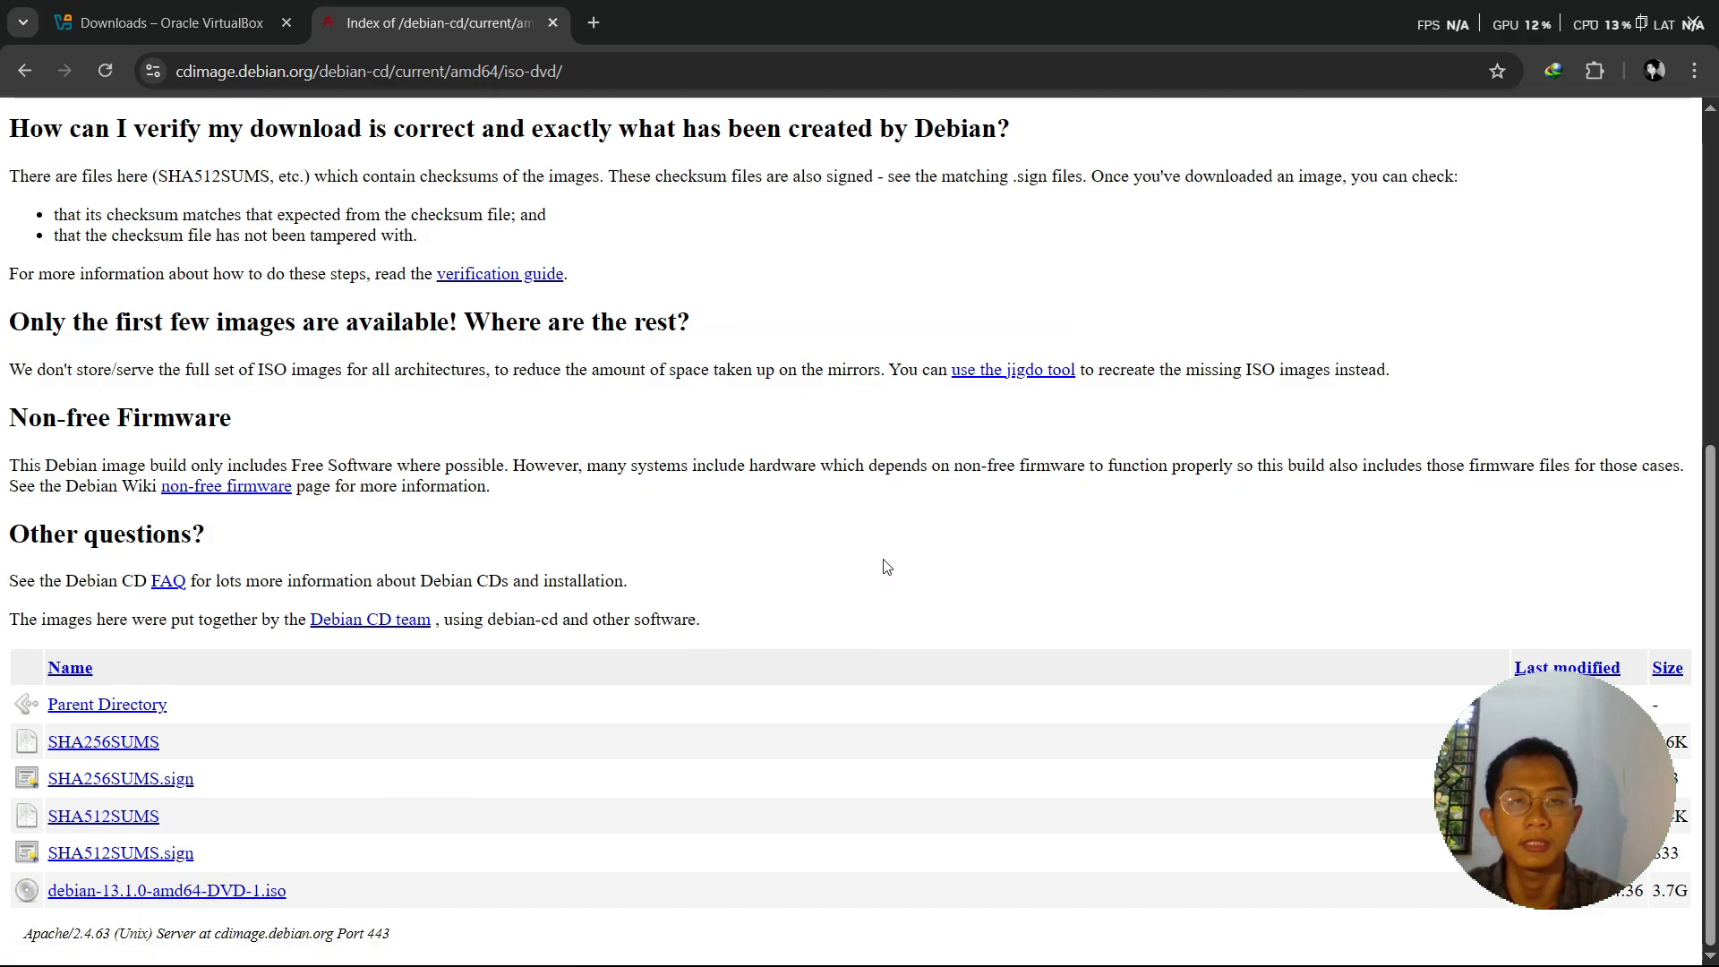
click(806, 572)
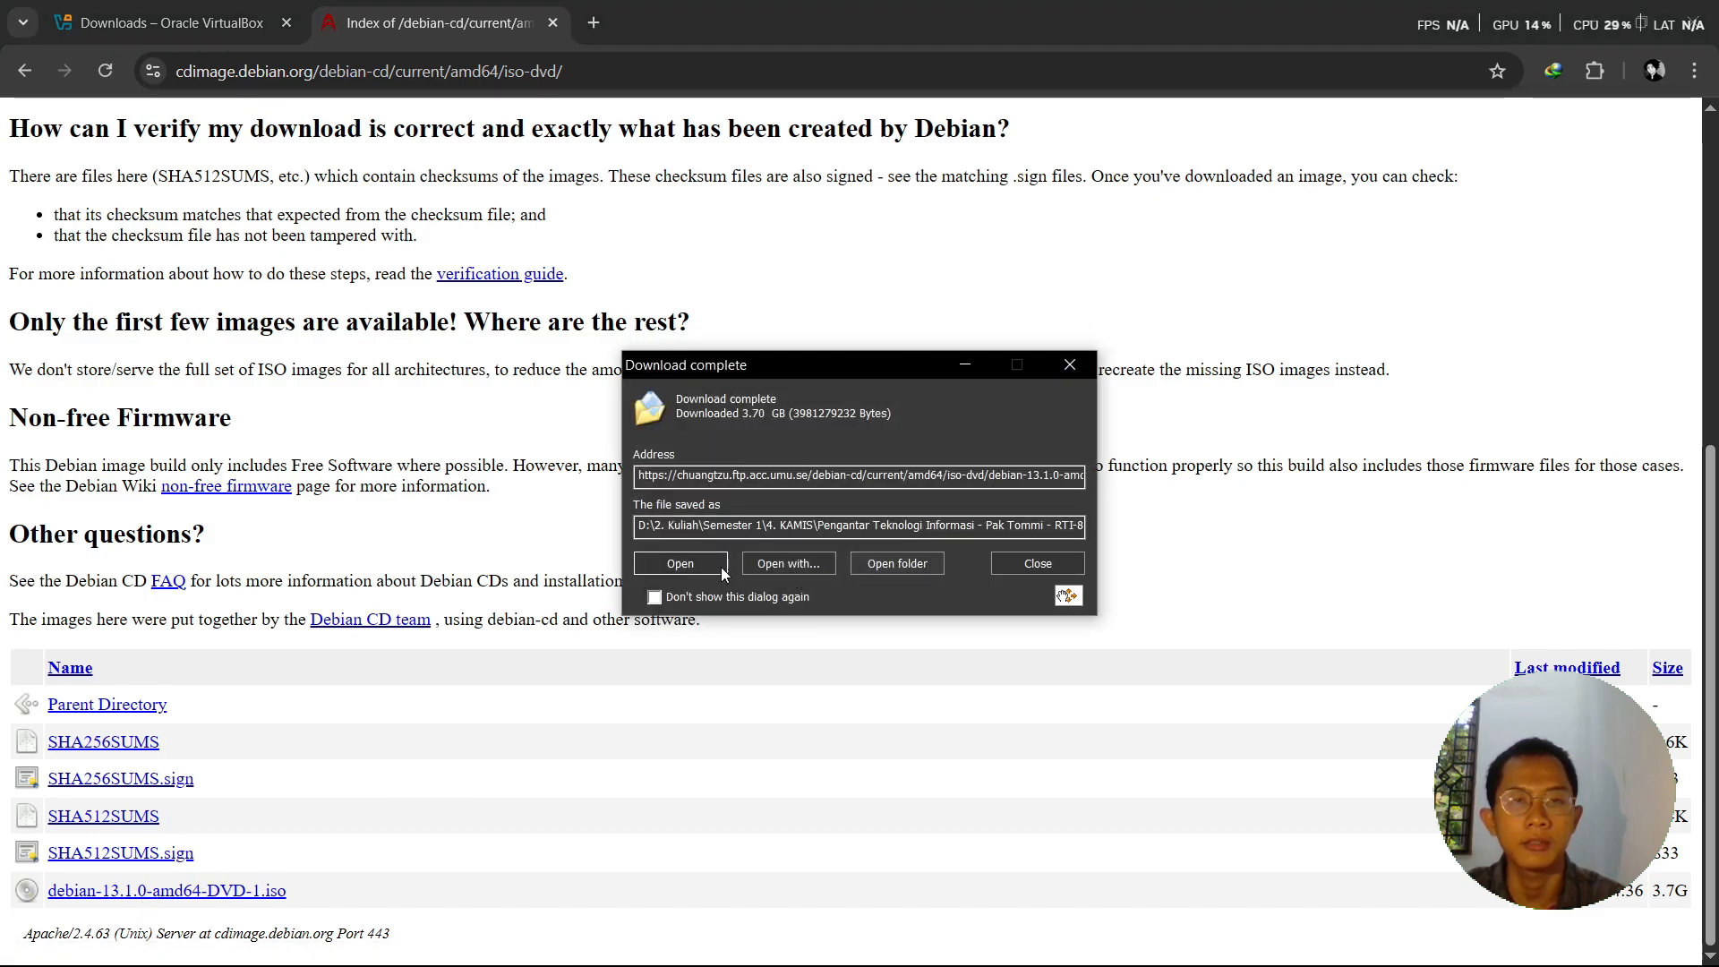
click(920, 566)
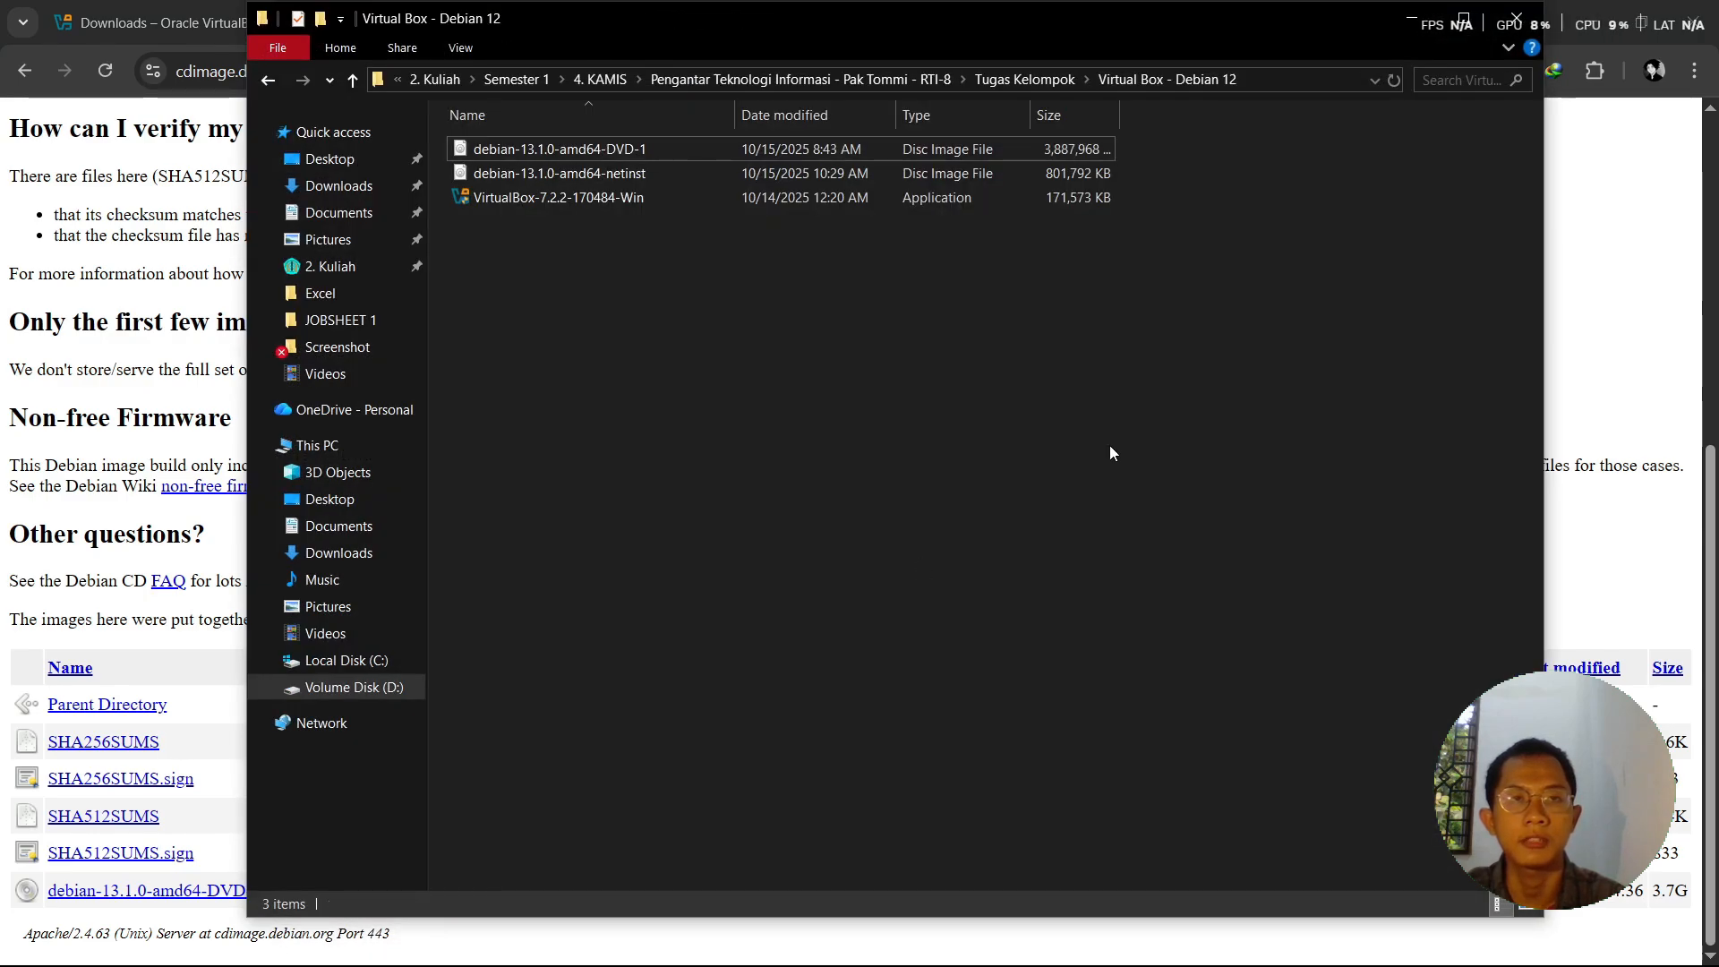
key(super)
- Launch VirtualBox and start a new virtual machine named 'Linux Debian 13'
click(165, 544)
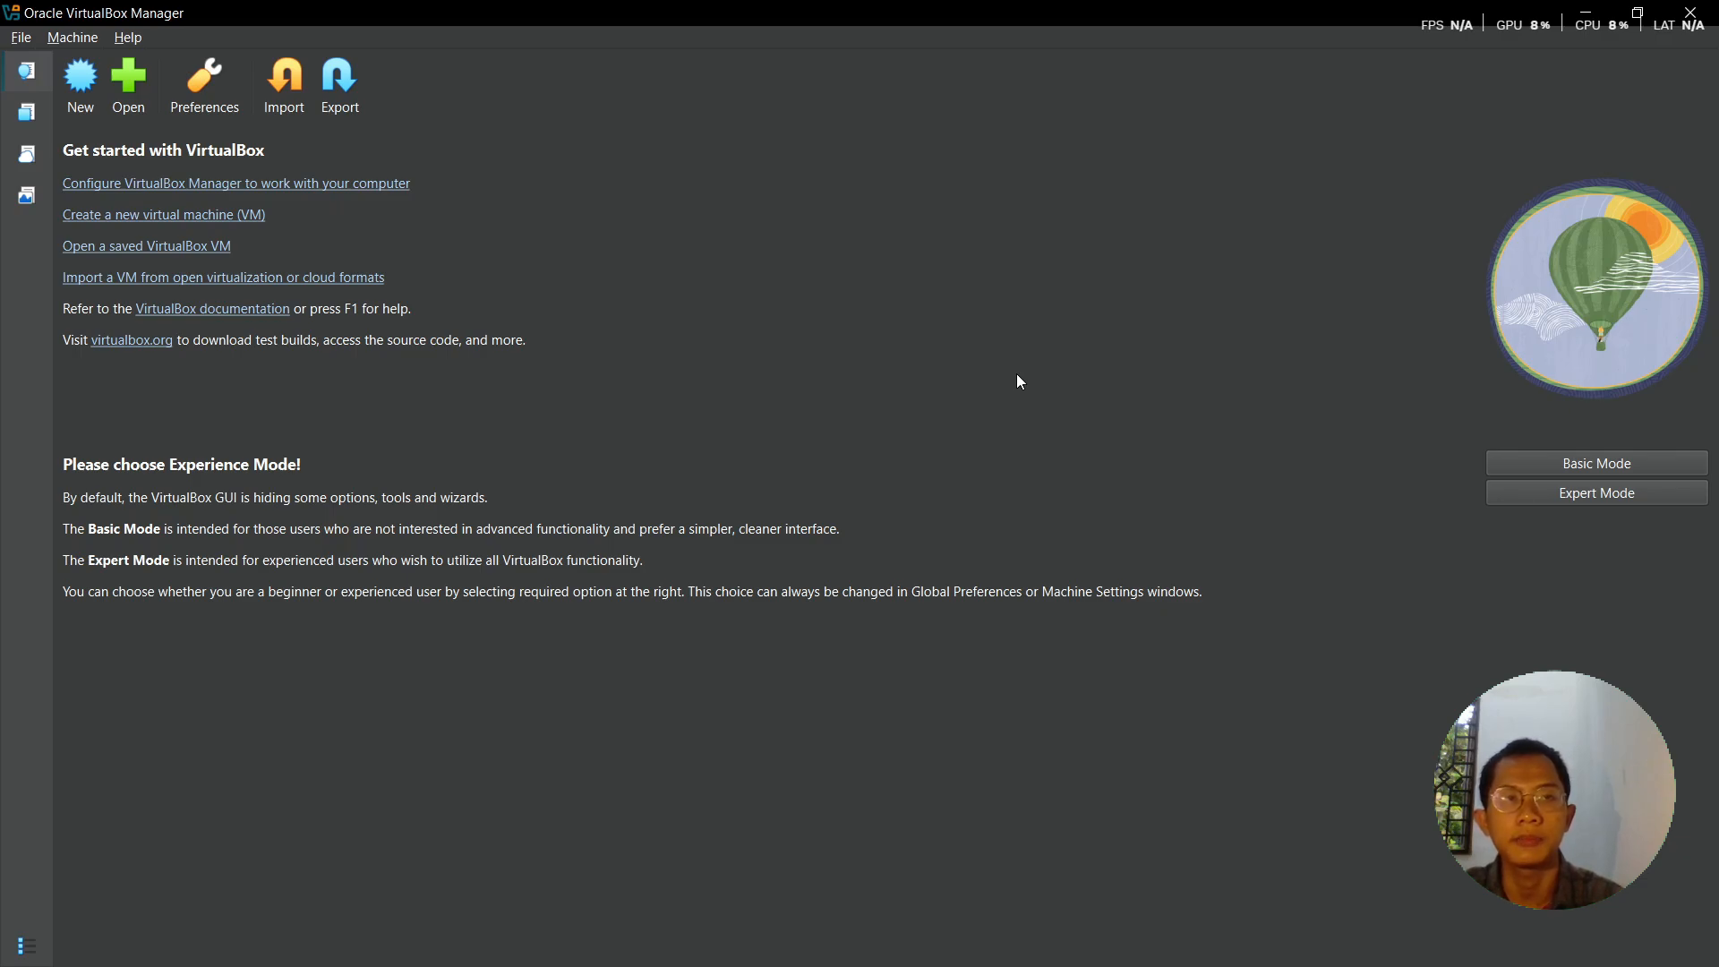
click(82, 103)
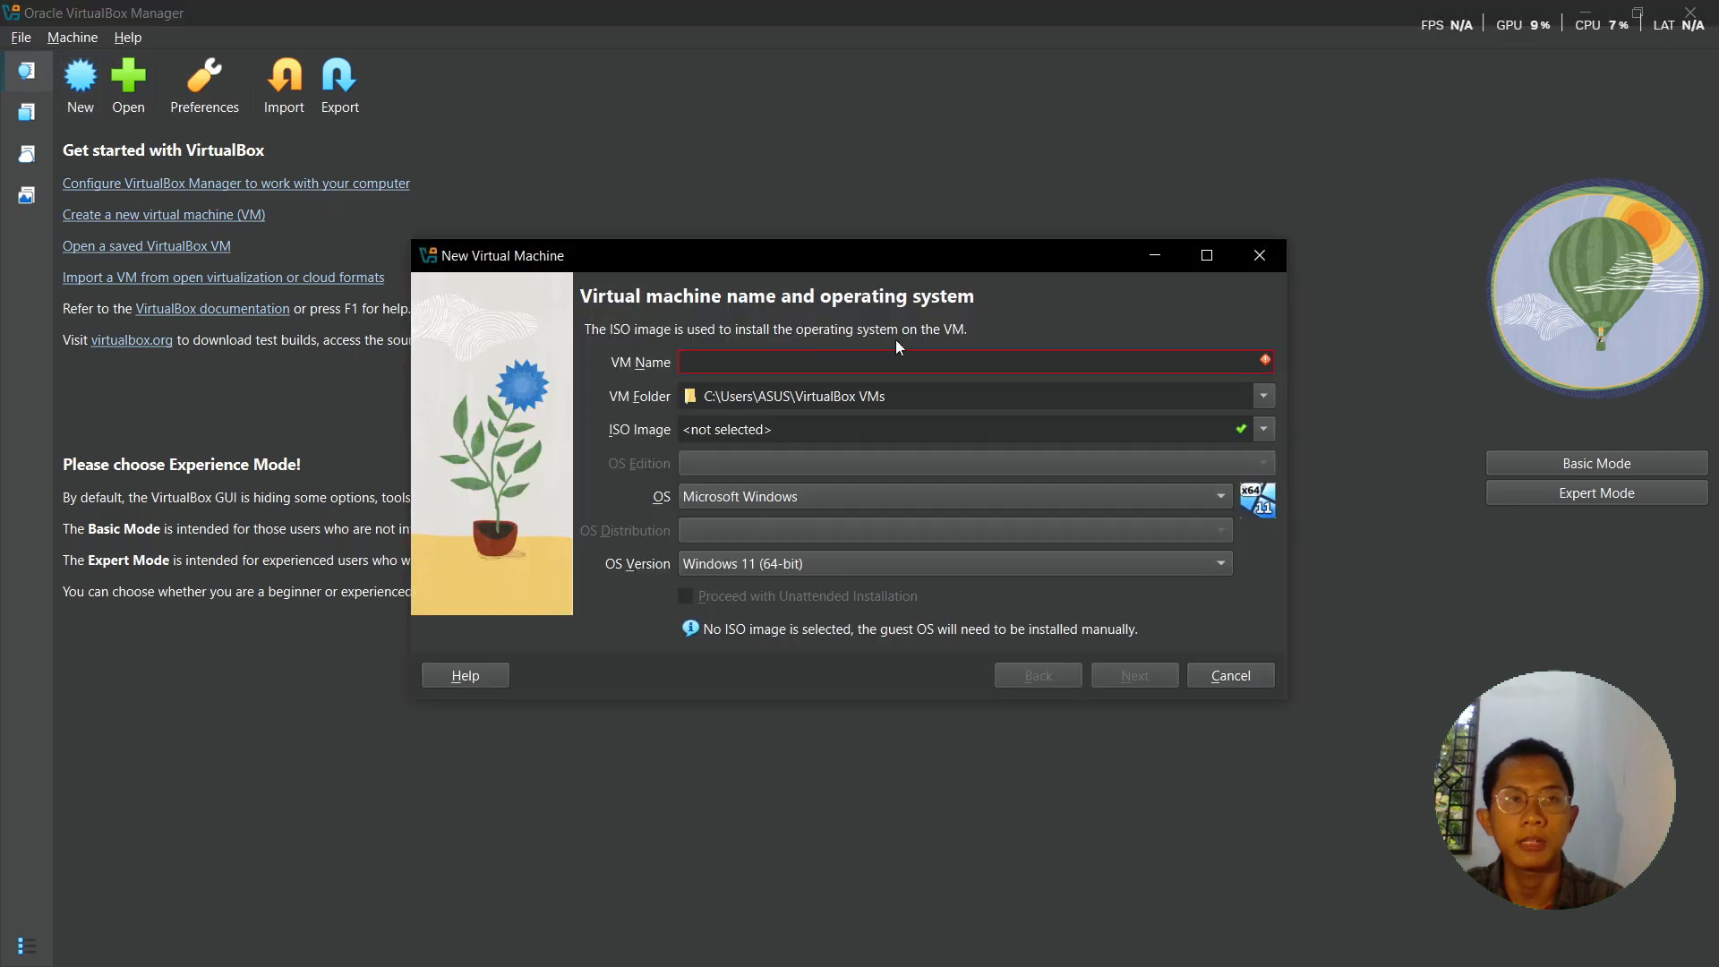
text(I)
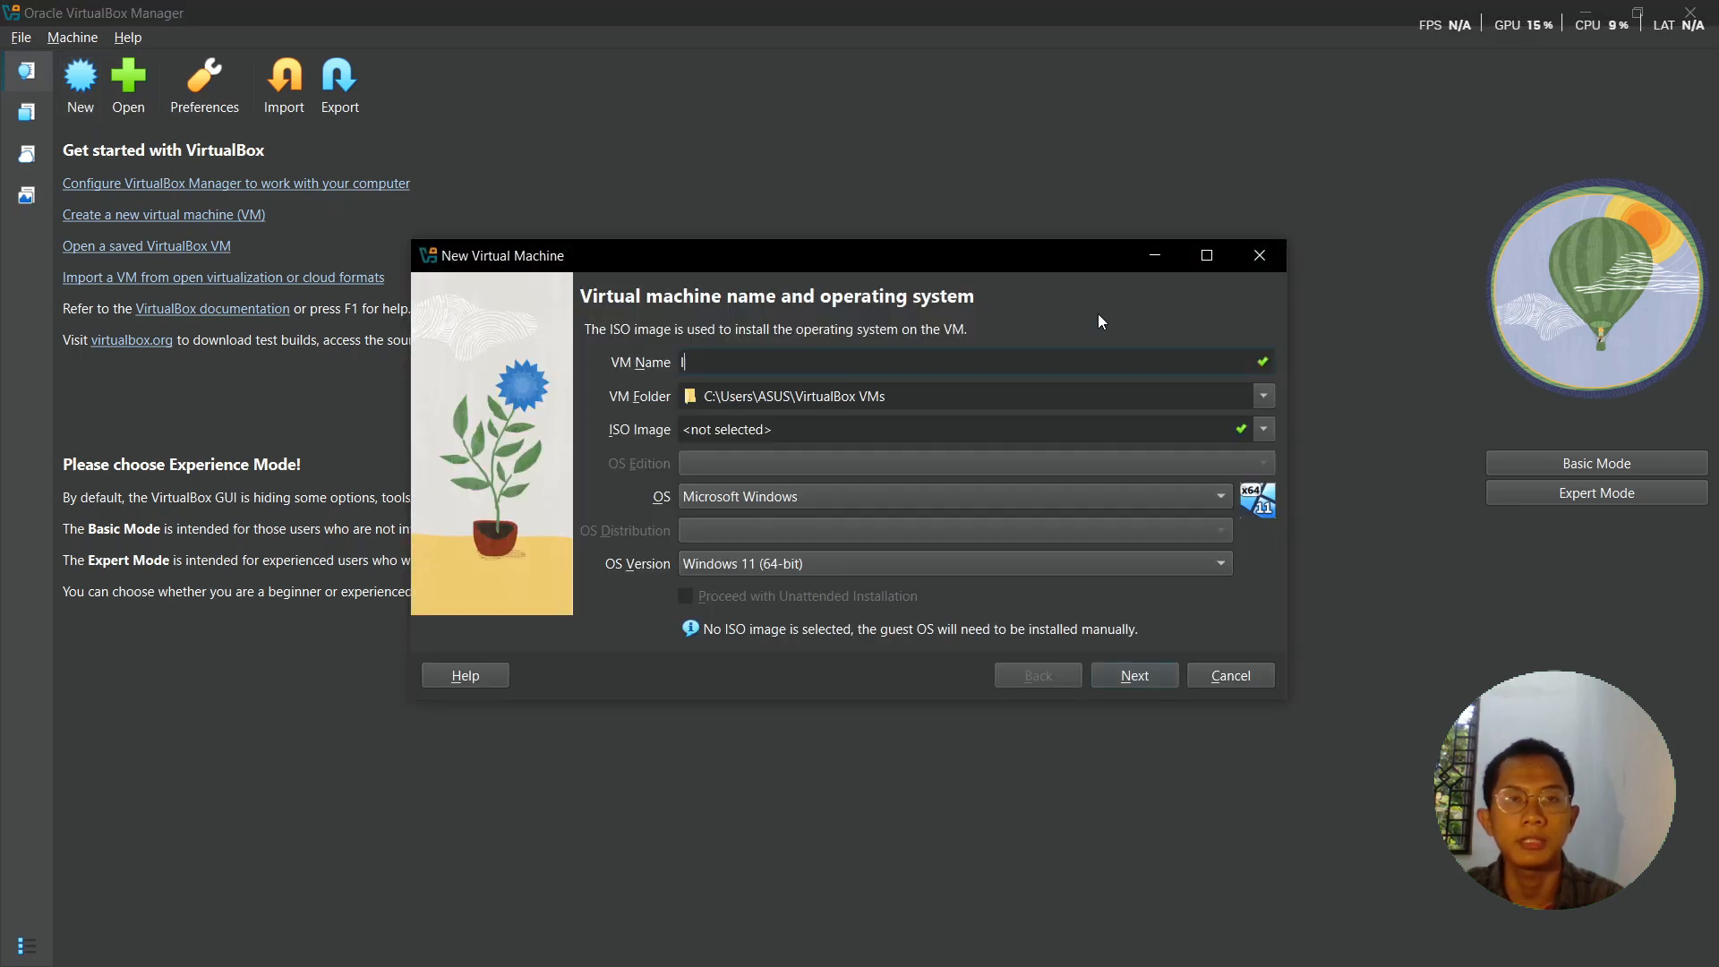
key(BackSpace)
text(Lin)
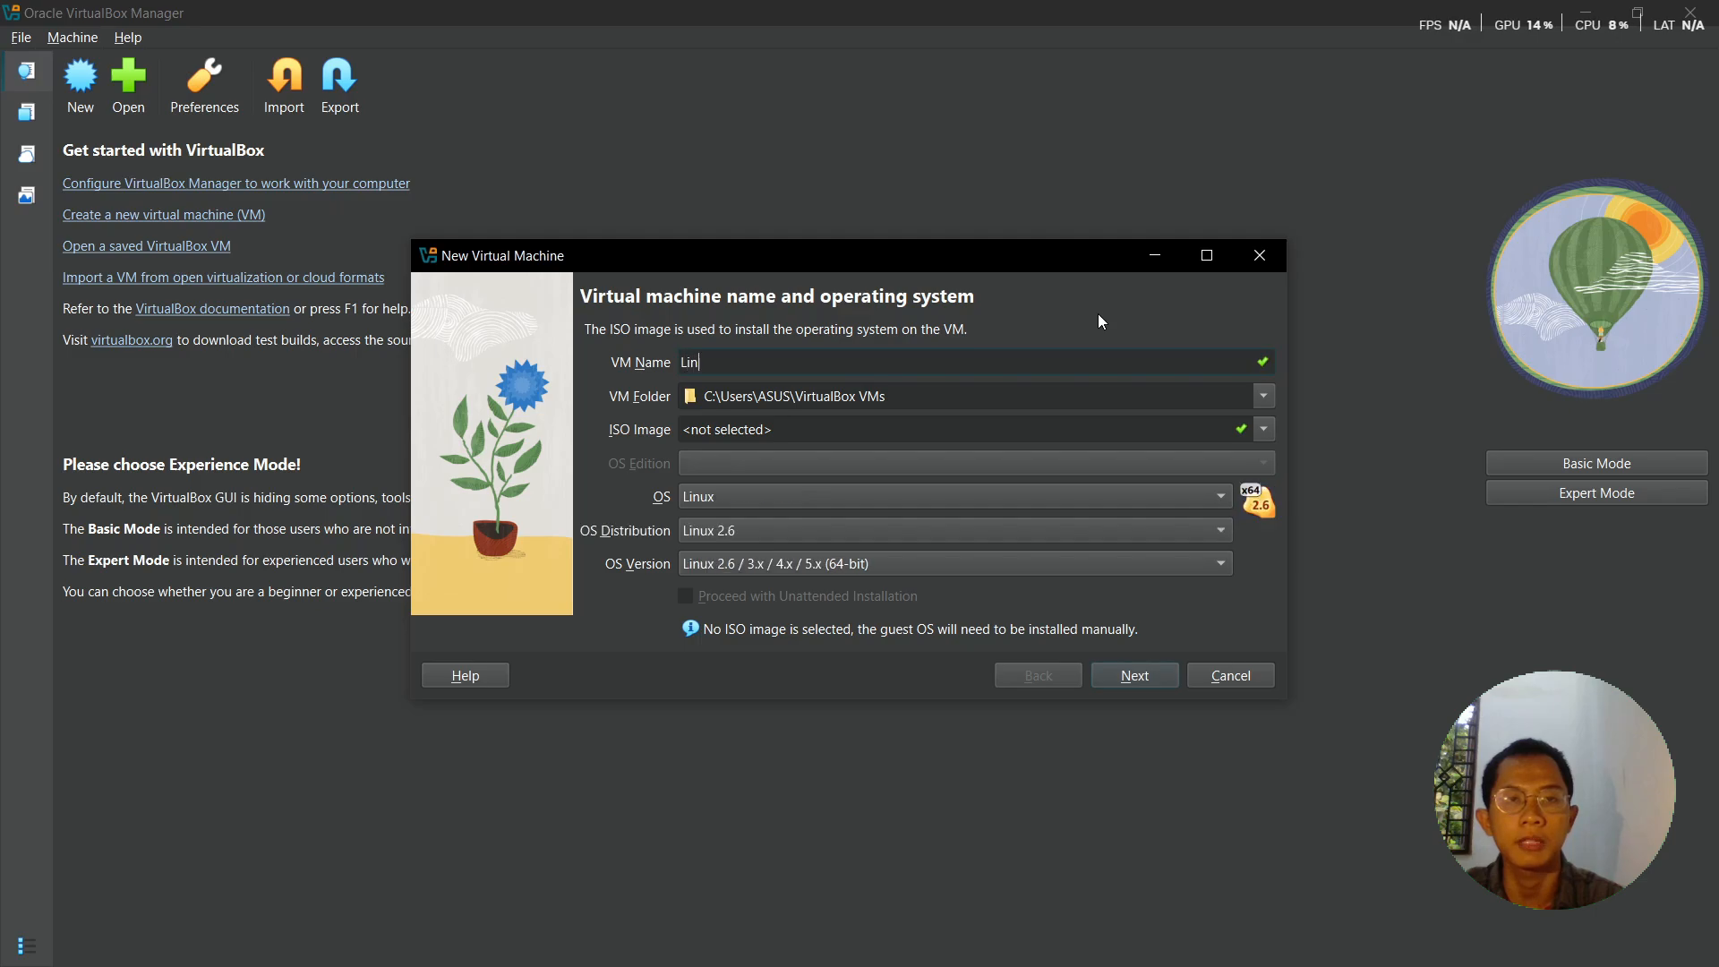
text(ux Deb)
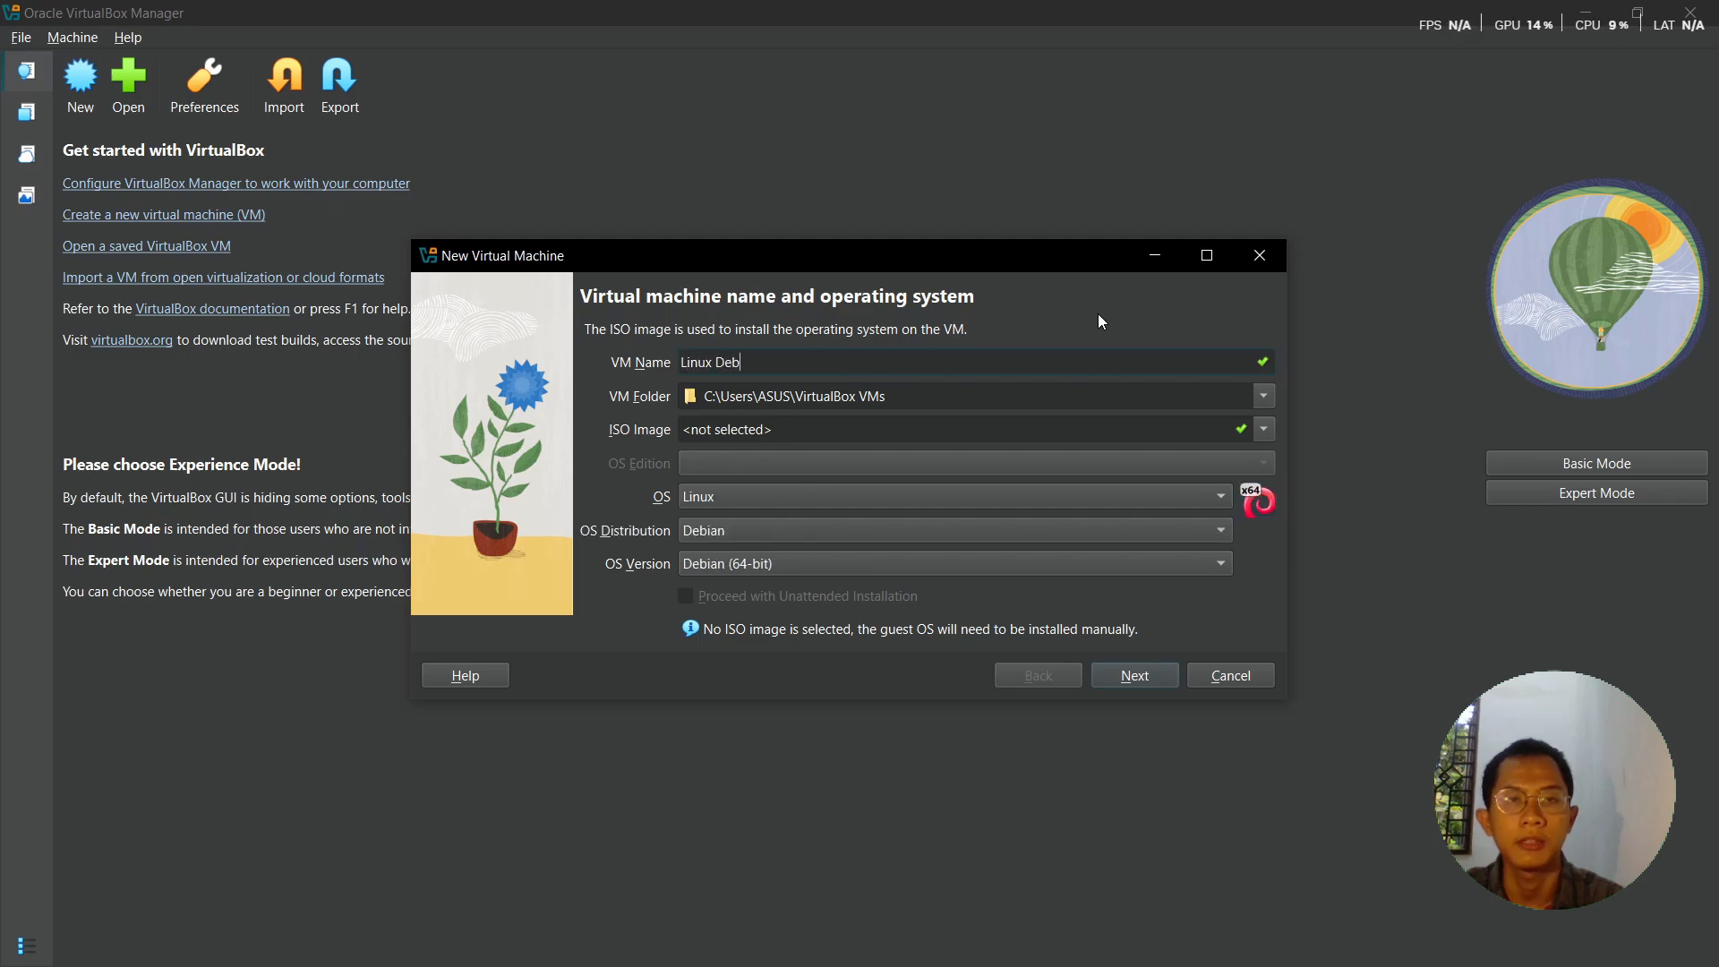
text(ian 13)
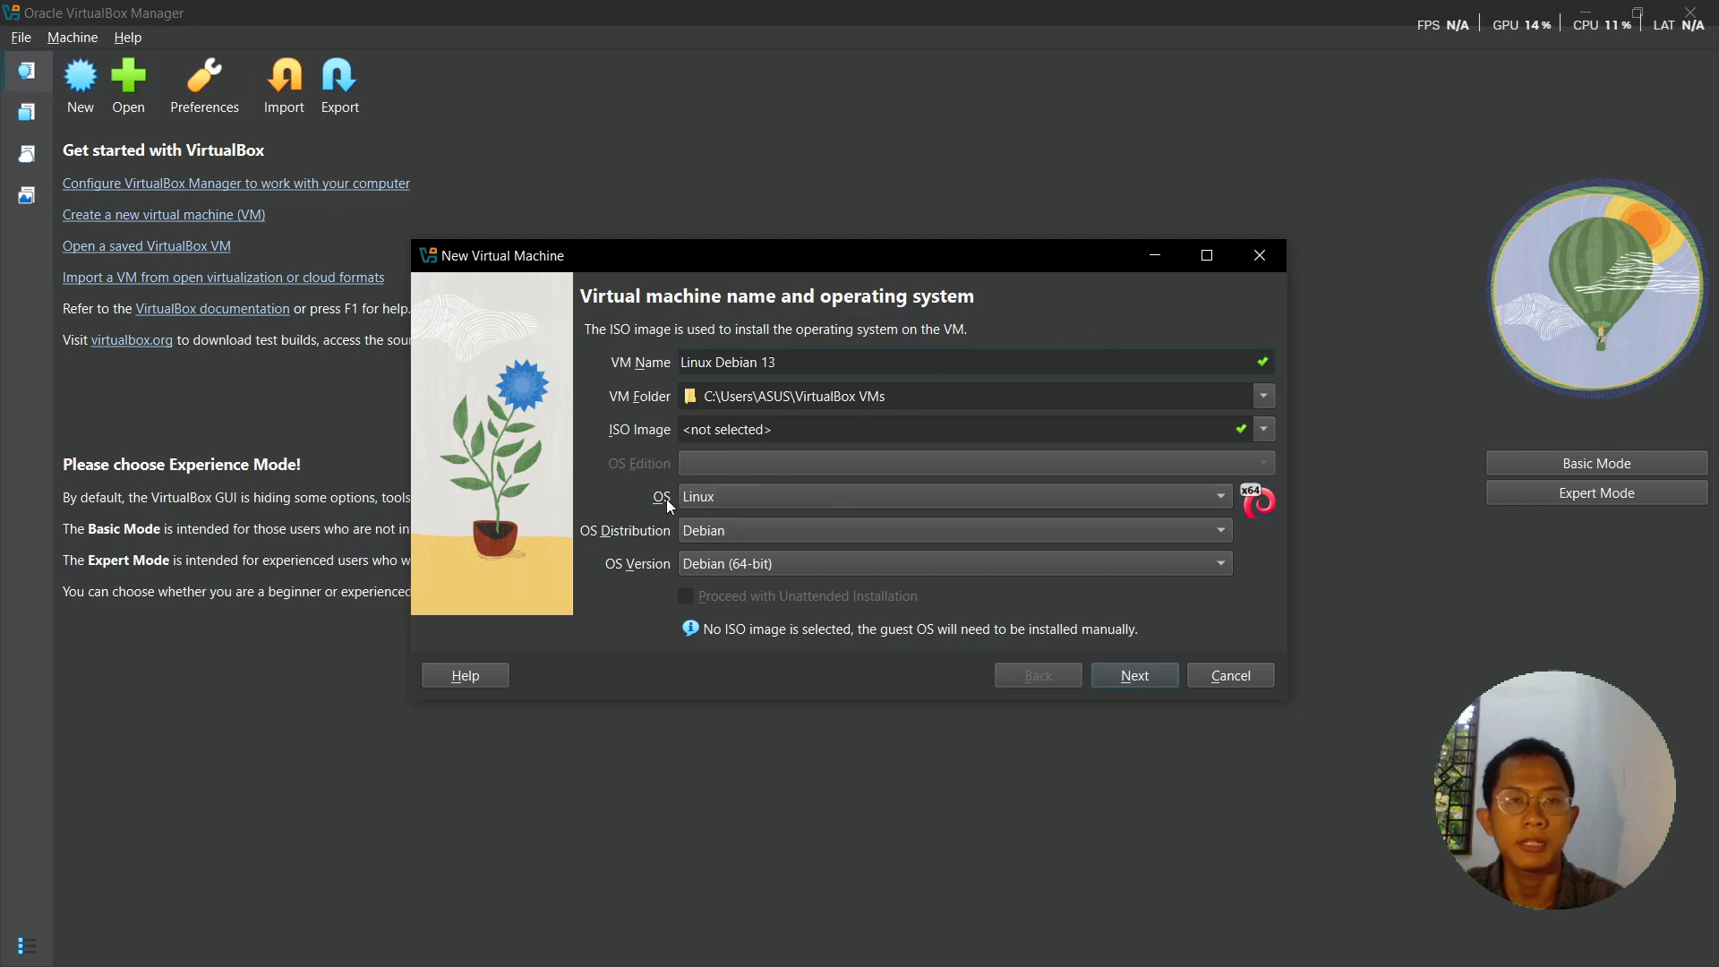
- Set the OS to Linux, Debian (64-bit), keeping the default folder and no ISO image
click(755, 497)
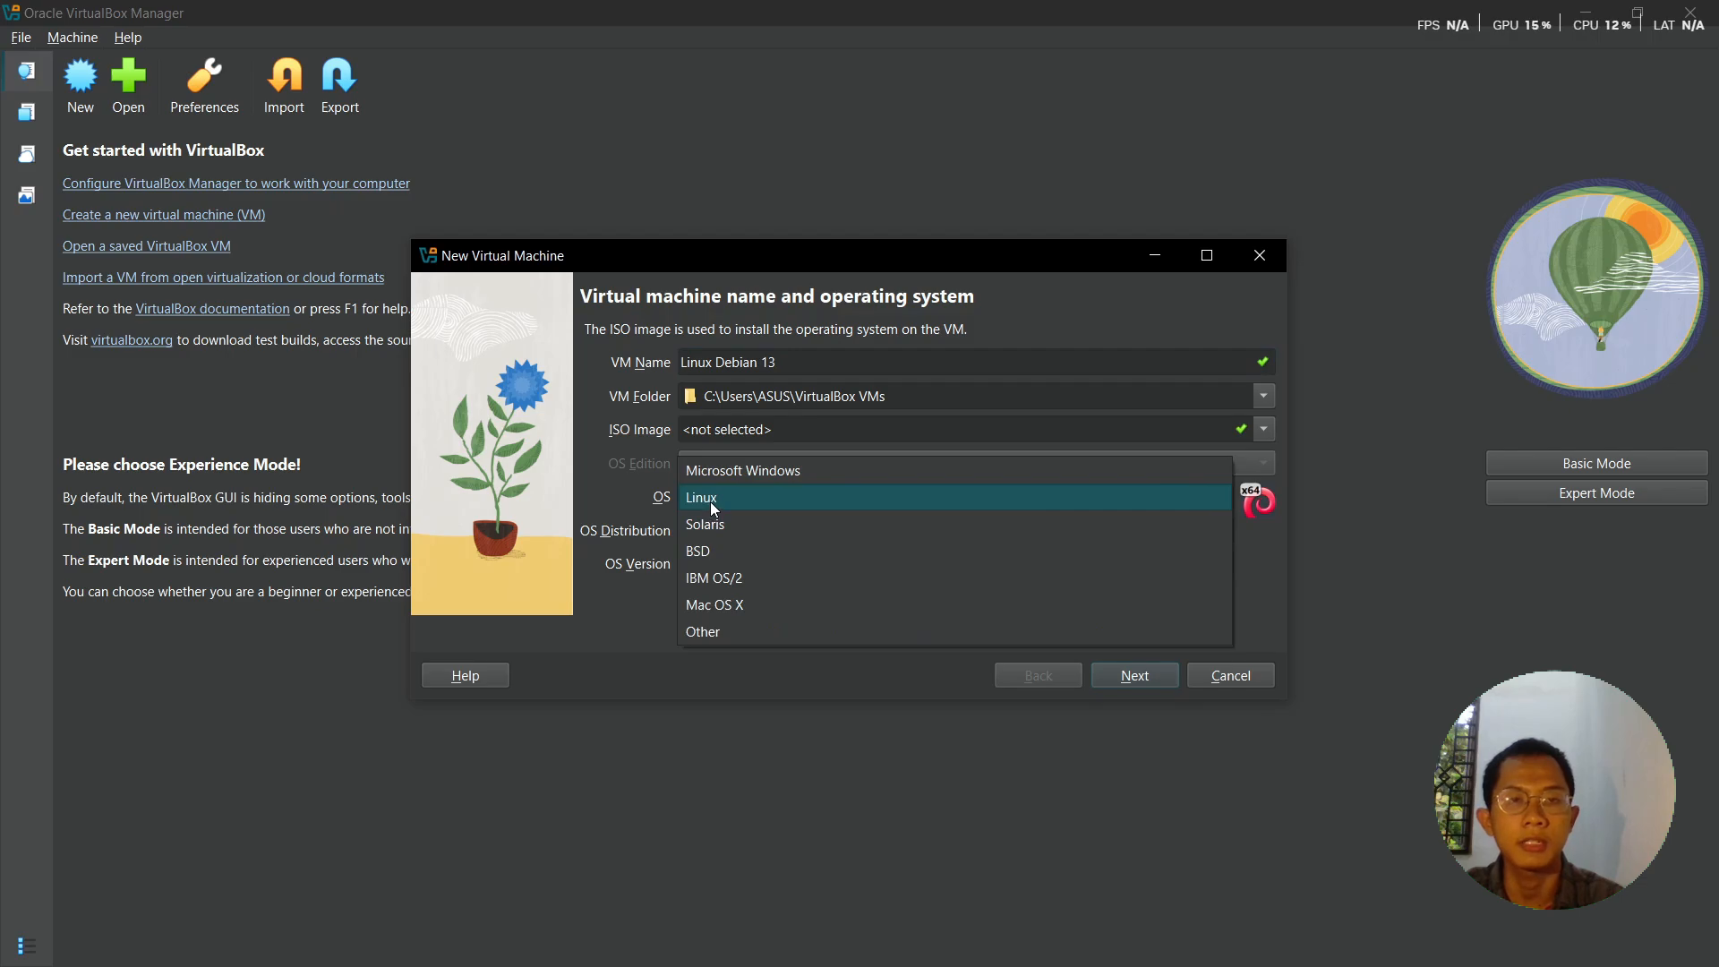
click(710, 501)
click(706, 535)
click(709, 534)
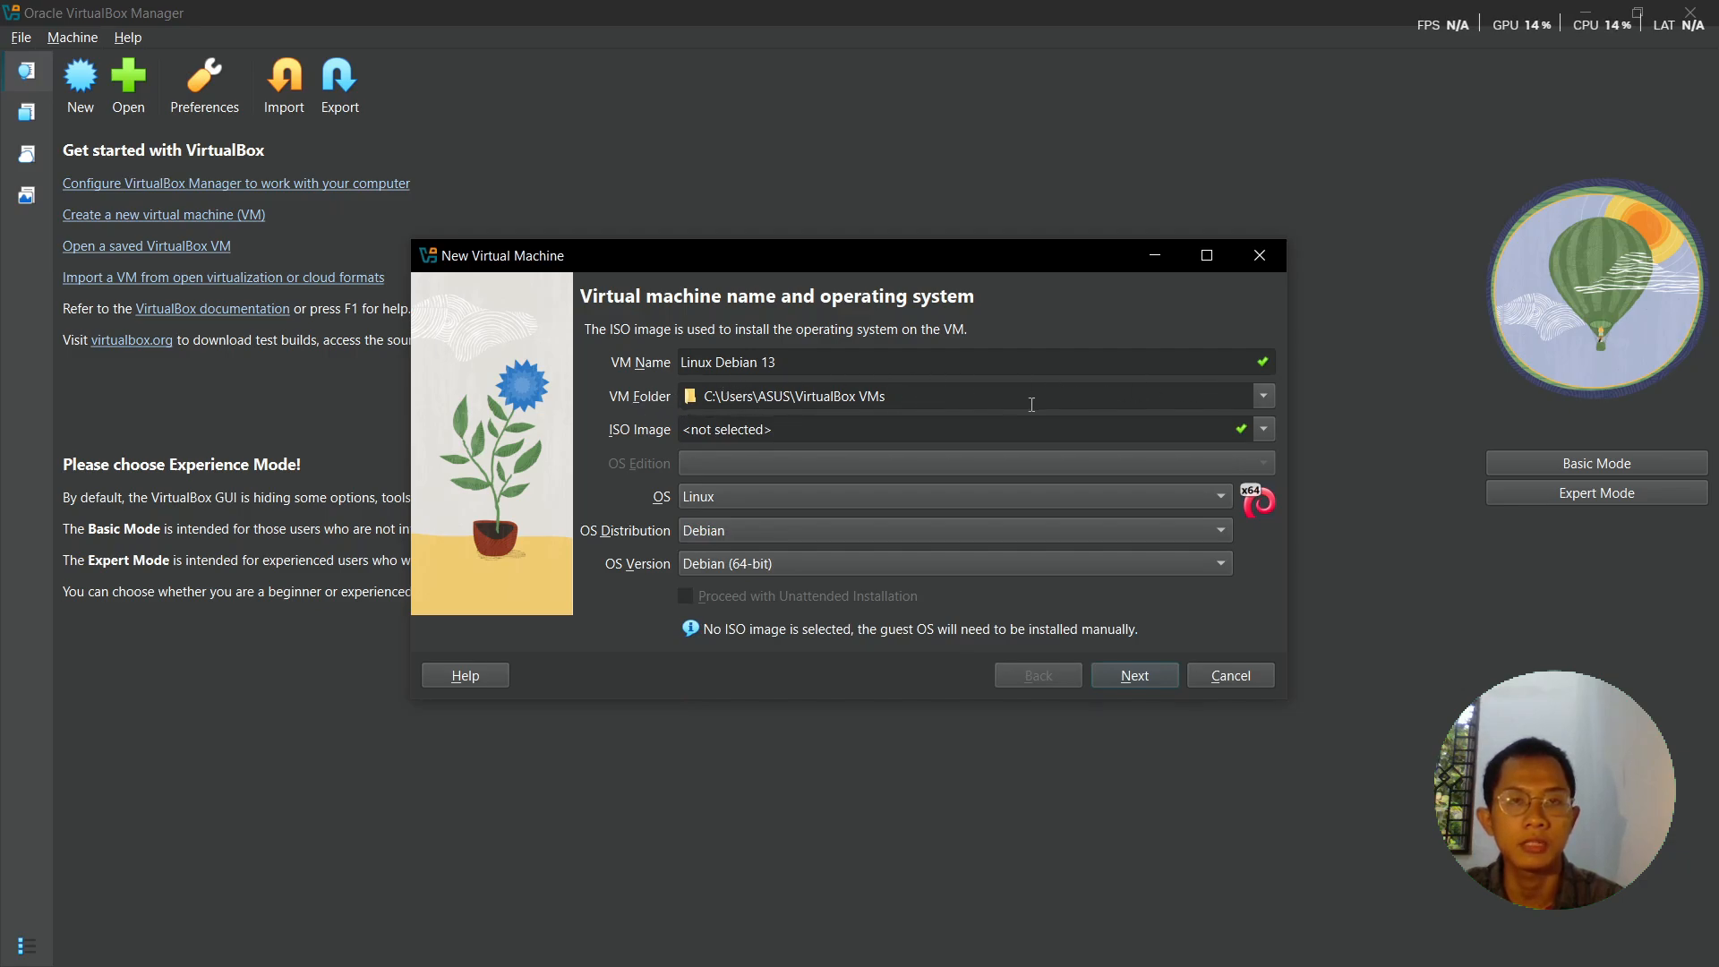
click(1262, 396)
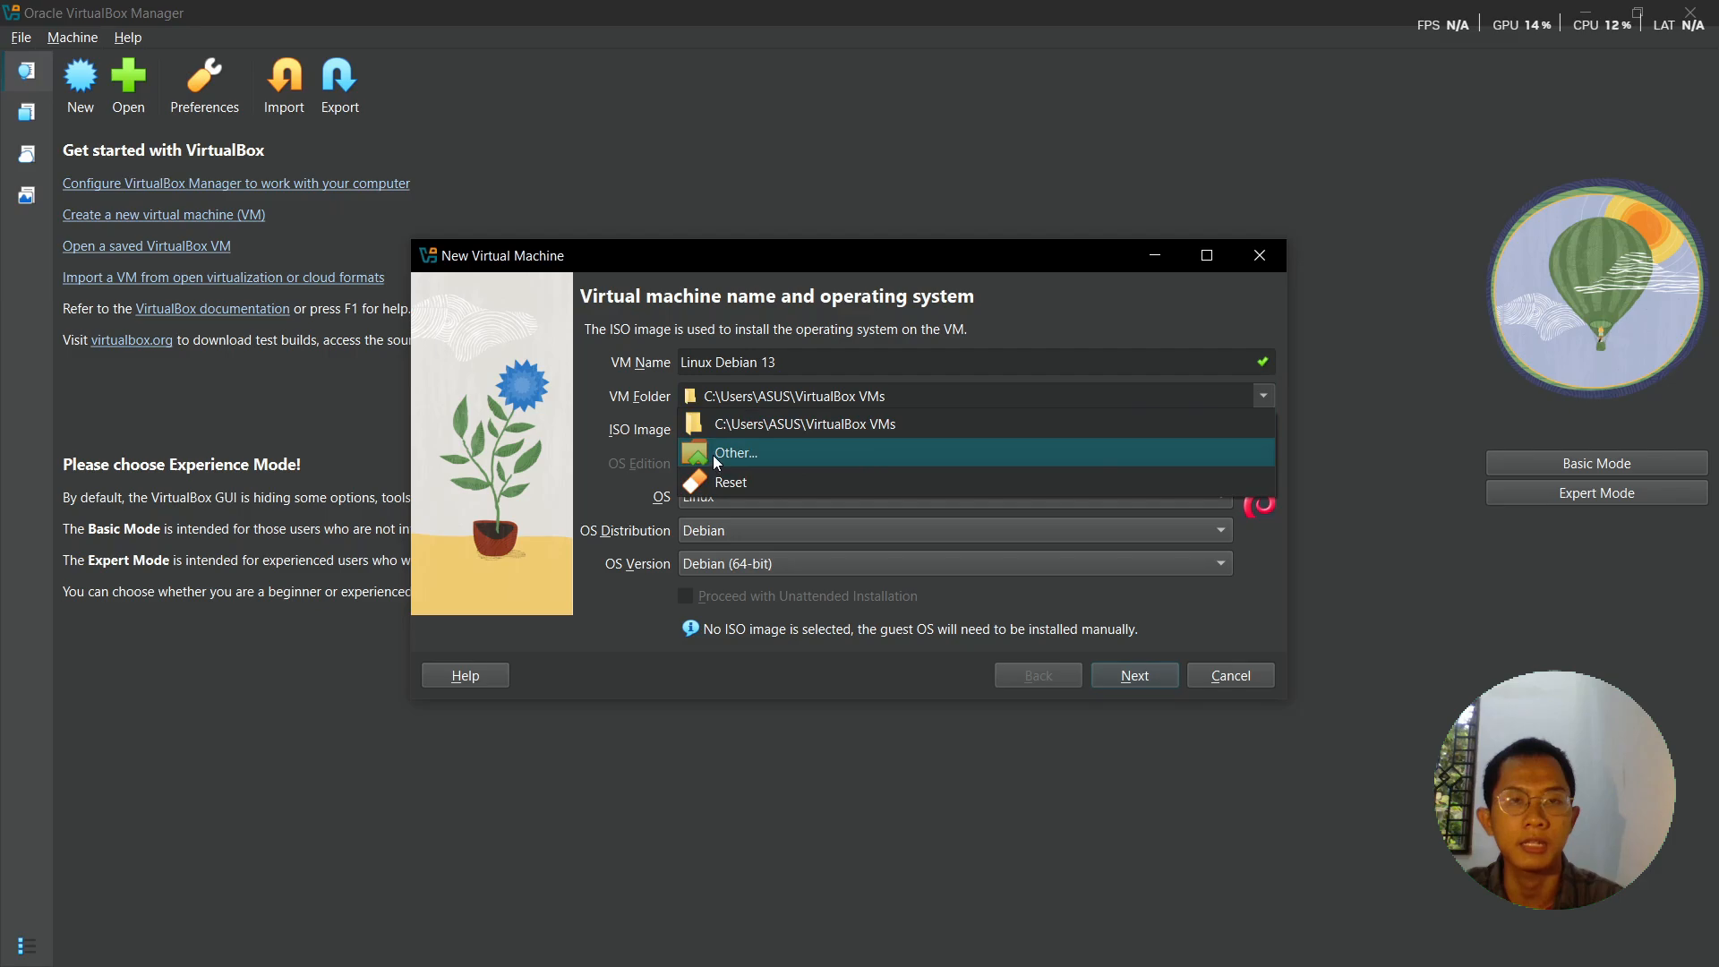
click(1260, 392)
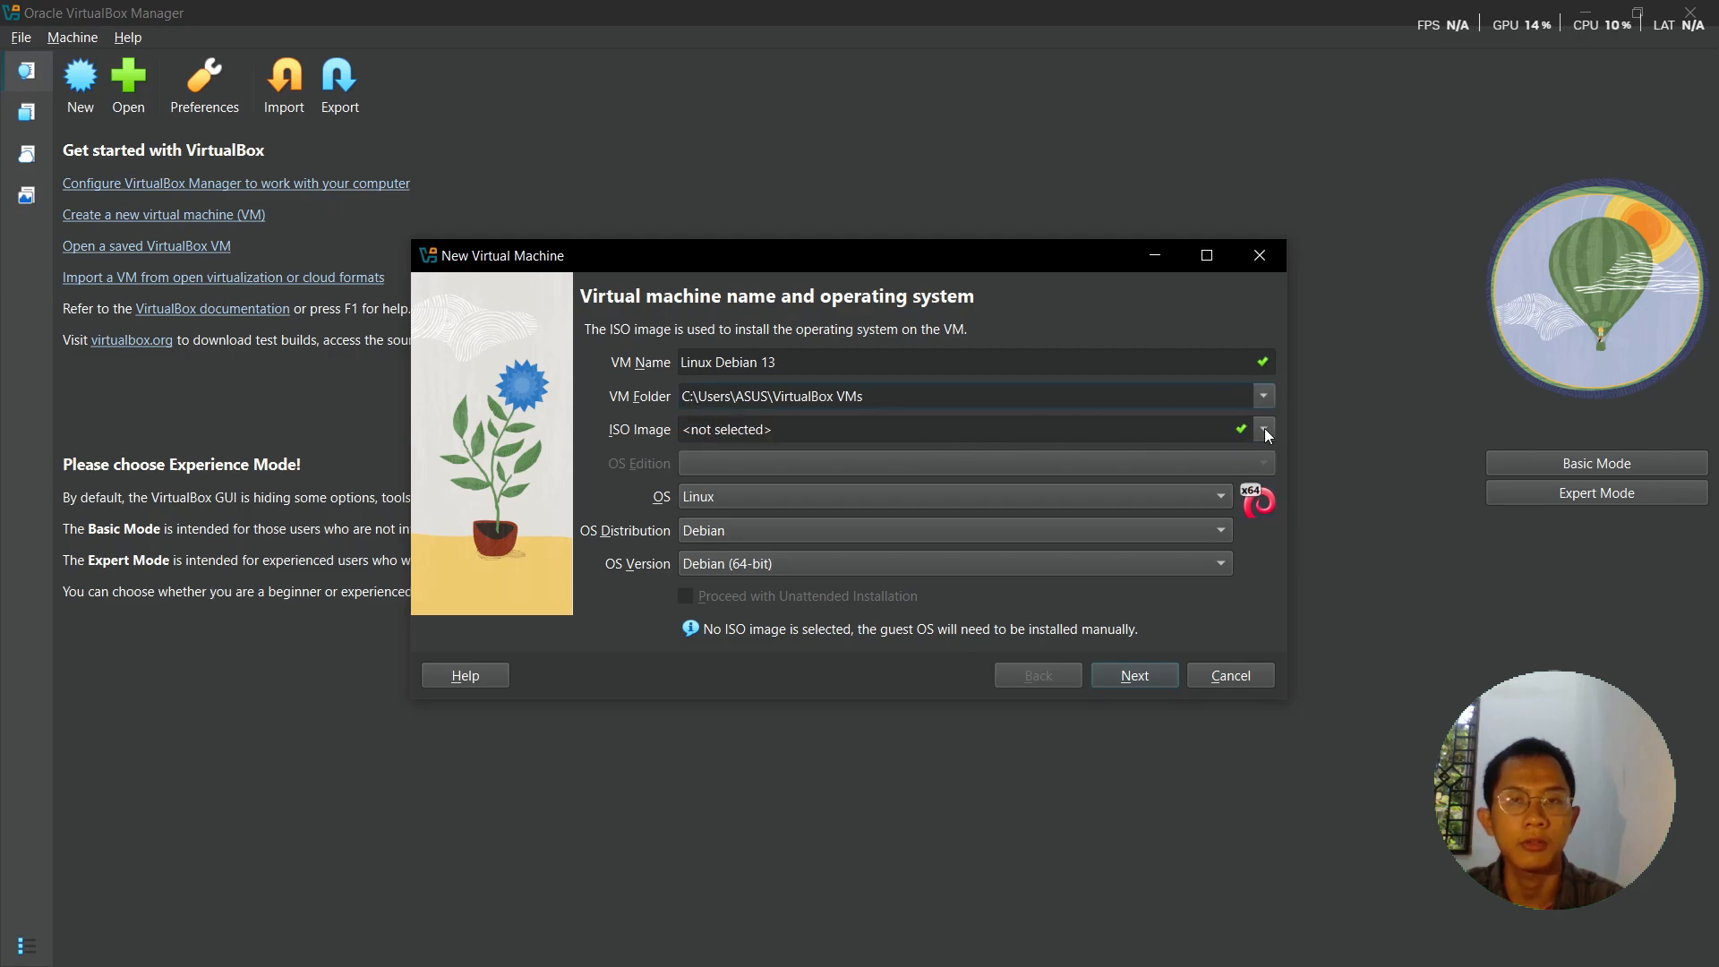
click(1264, 430)
click(622, 452)
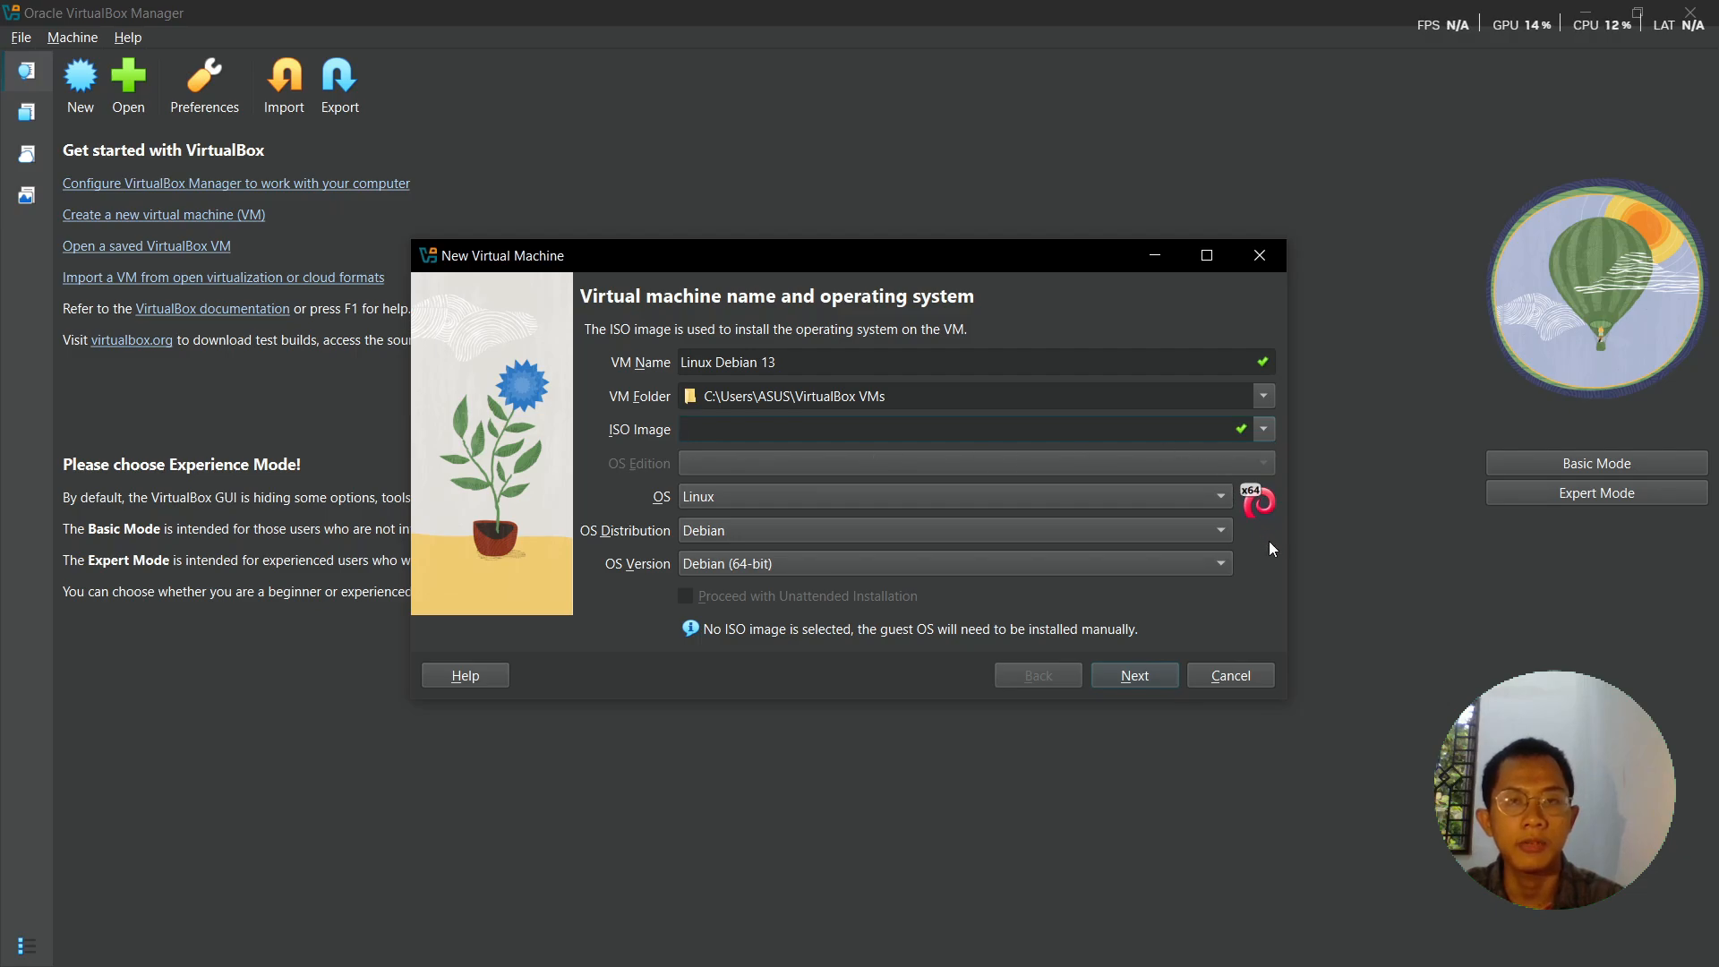
click(1162, 674)
- Set base memory to 1024 MB and check the host's free disk space in This PC
click(1162, 673)
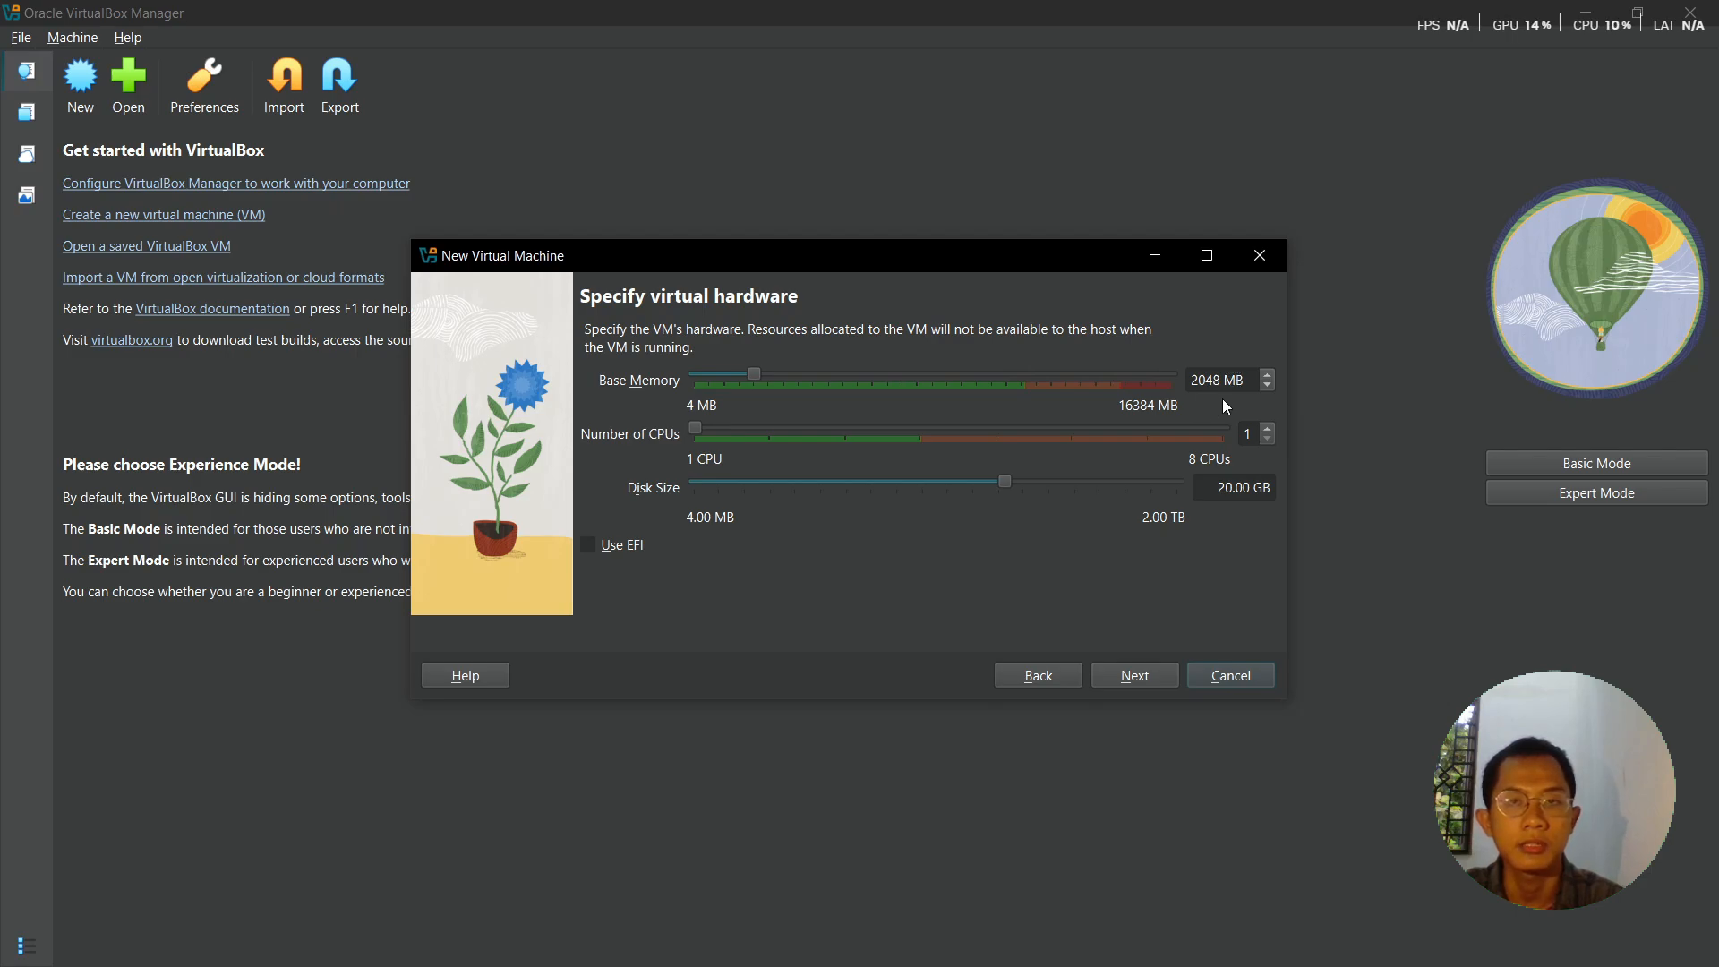
drag(752, 371, 725, 374)
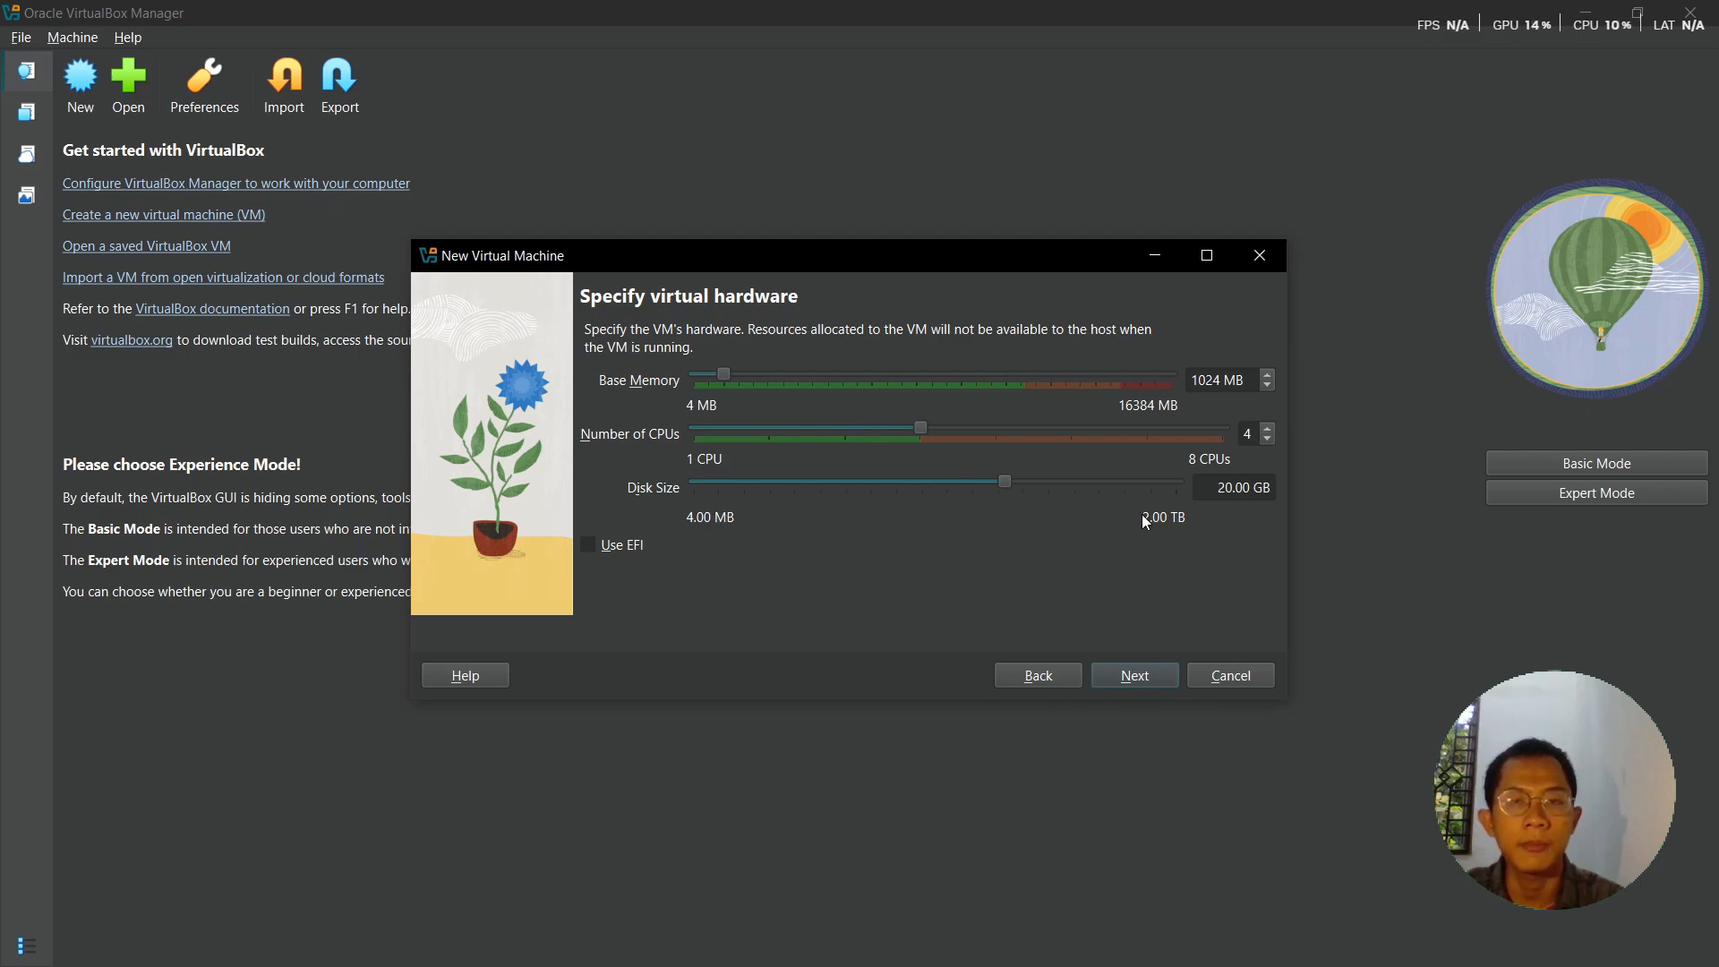
key(super)
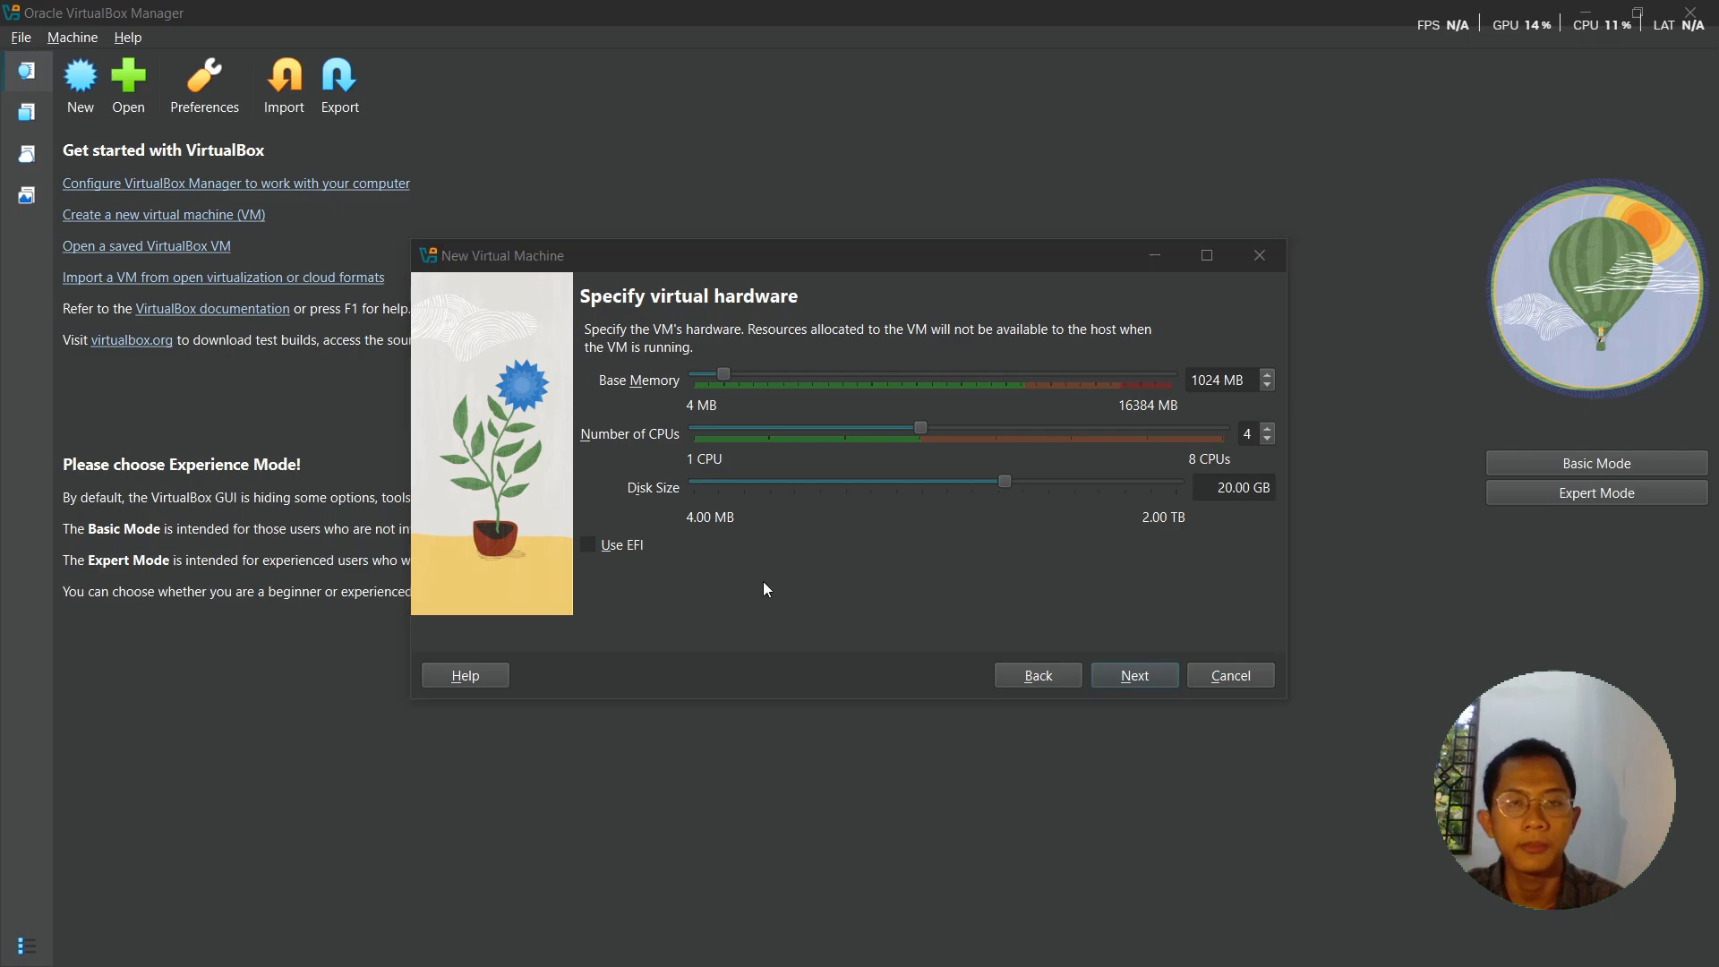
mouse_move(654, 911)
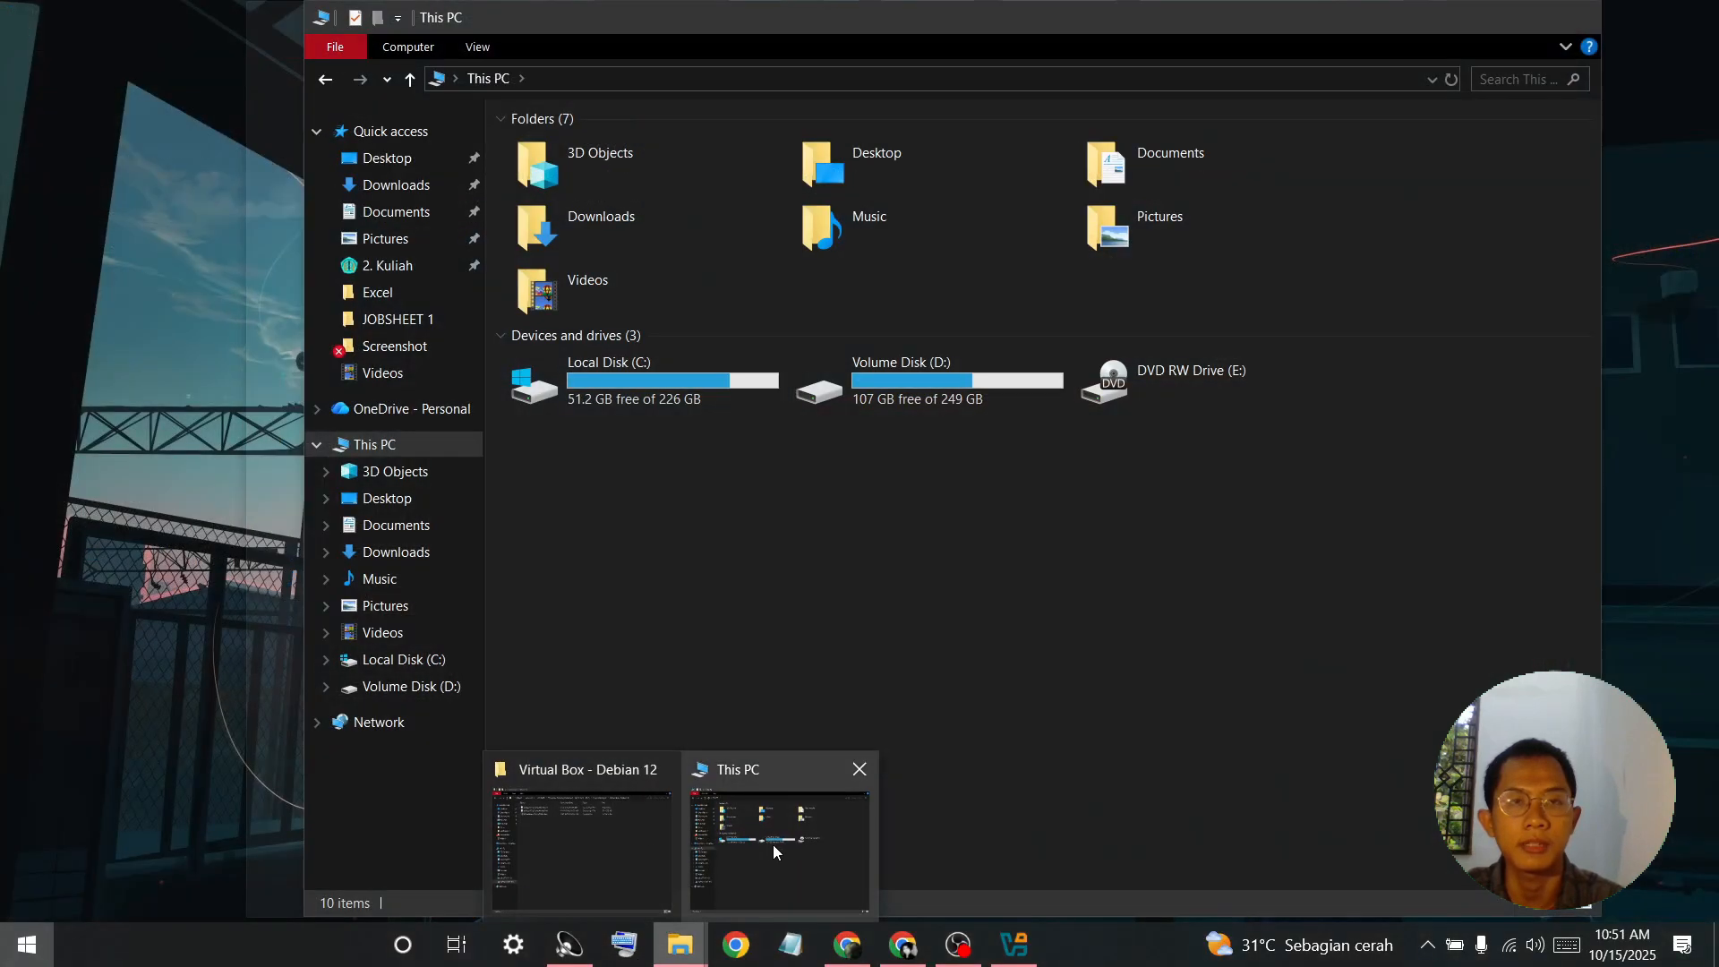
click(772, 845)
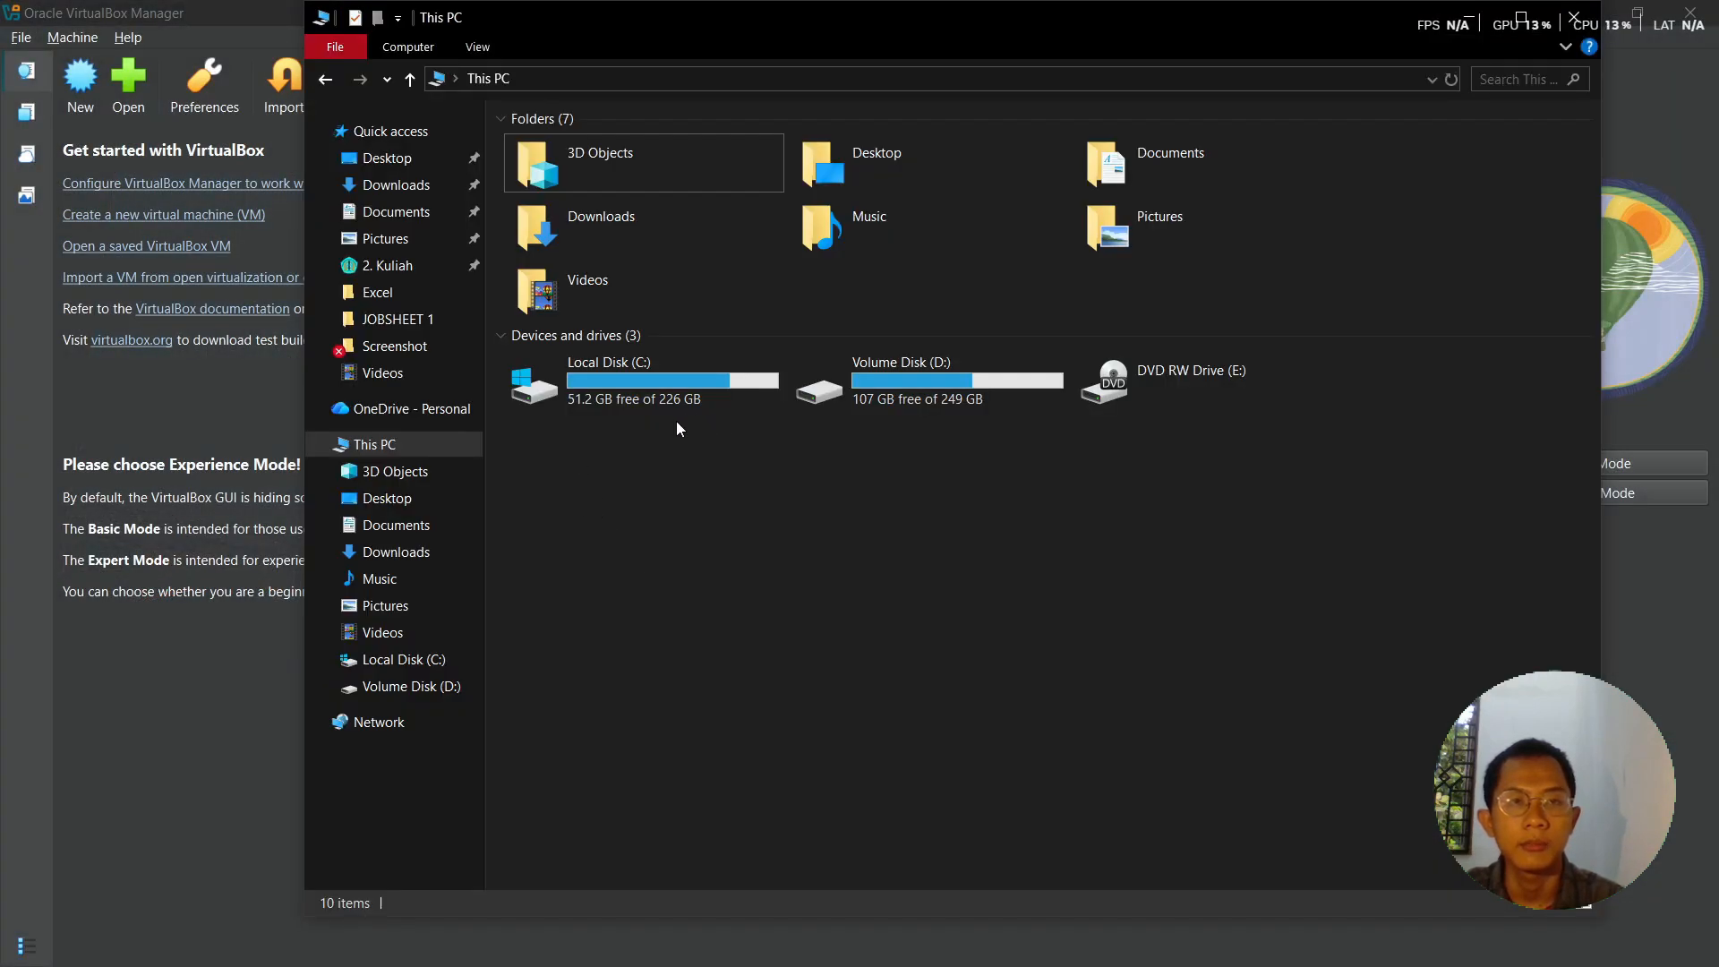
click(1470, 21)
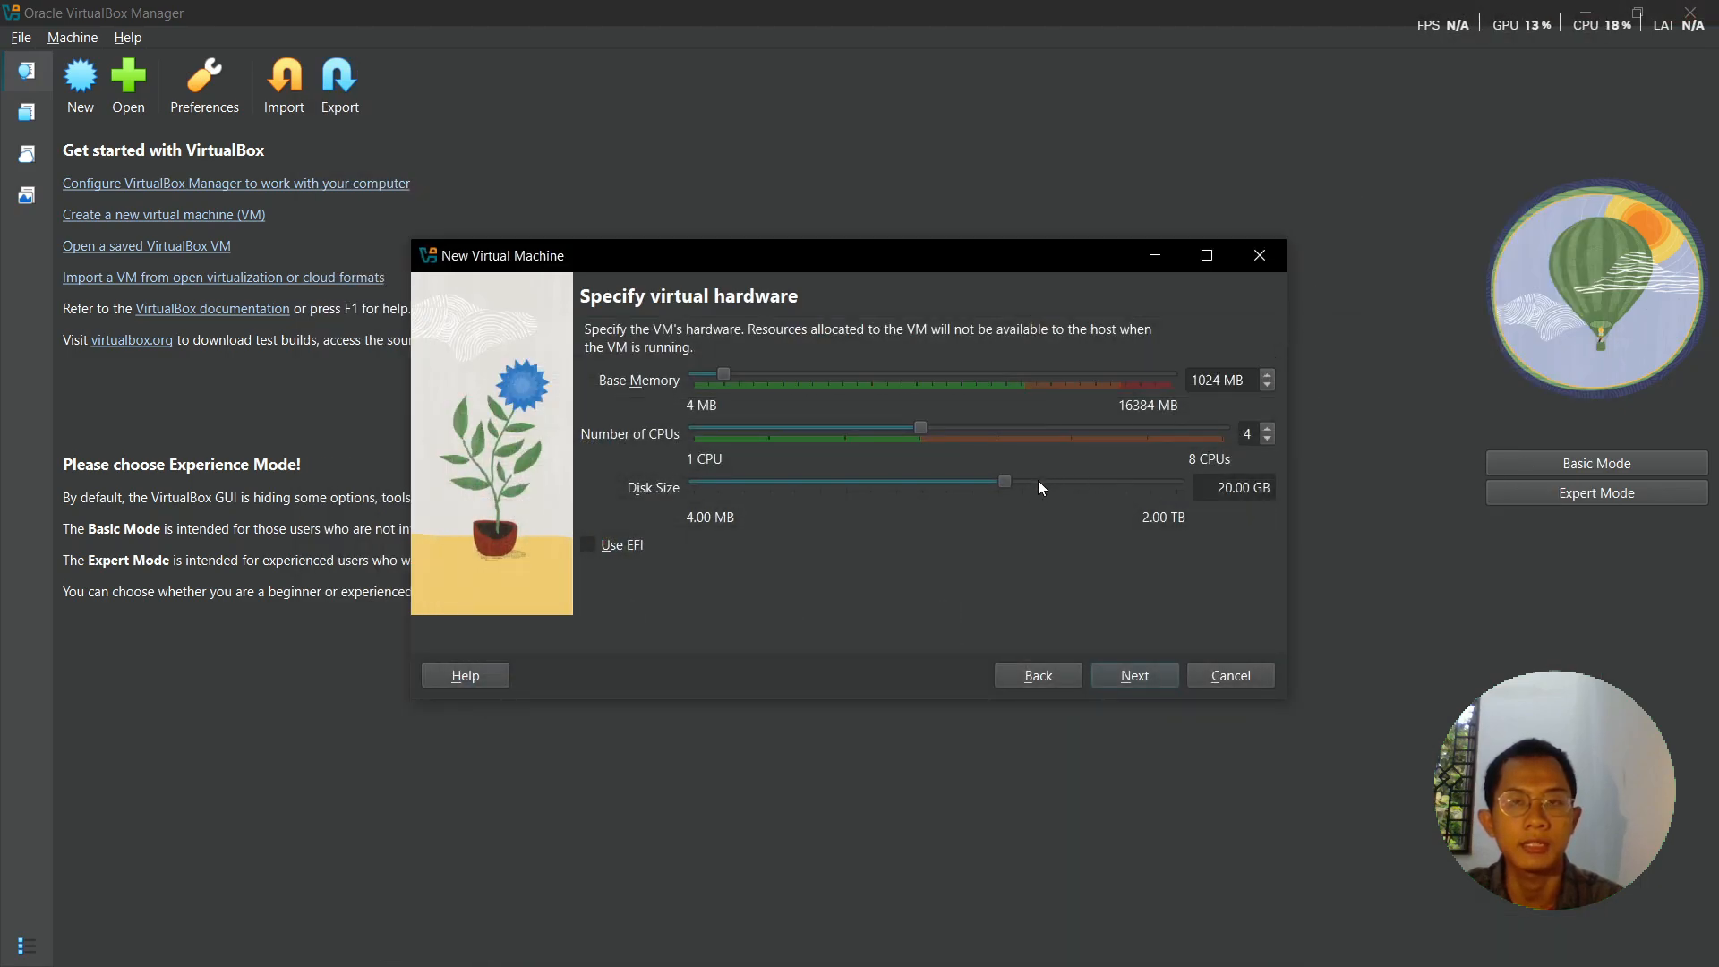
- Set the virtual disk size to 20 GB and create the VM
drag(1001, 482, 1014, 483)
drag(1252, 489, 1163, 488)
text(20)
key(Return)
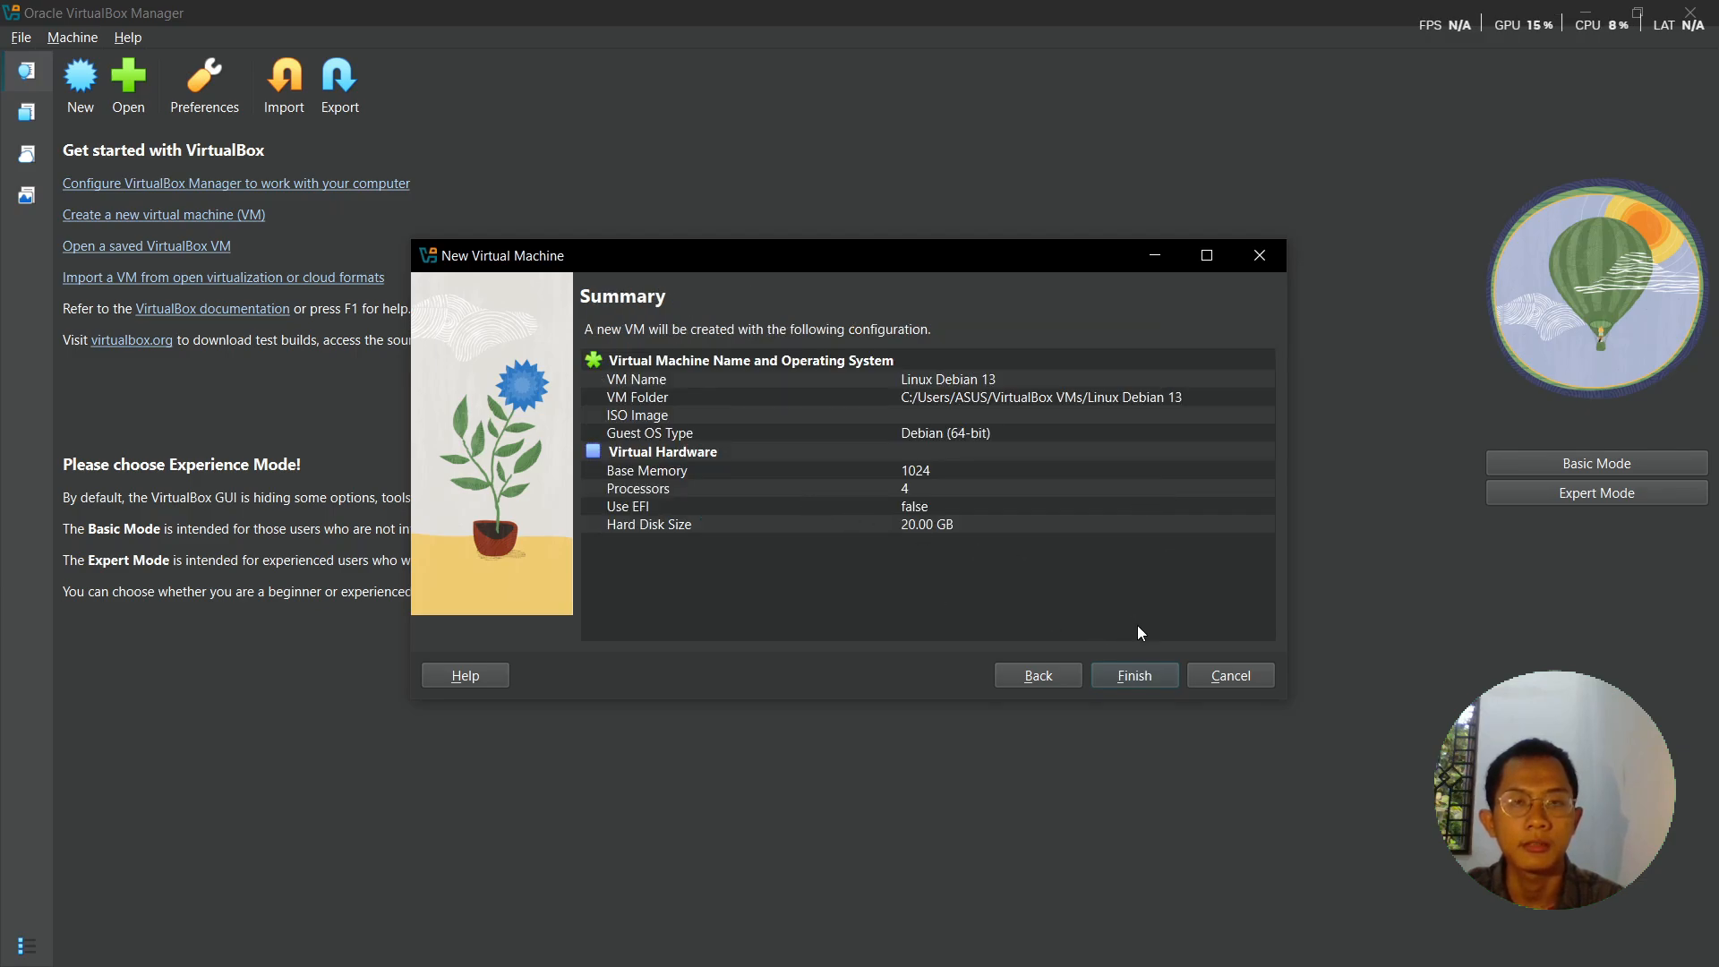
click(1157, 678)
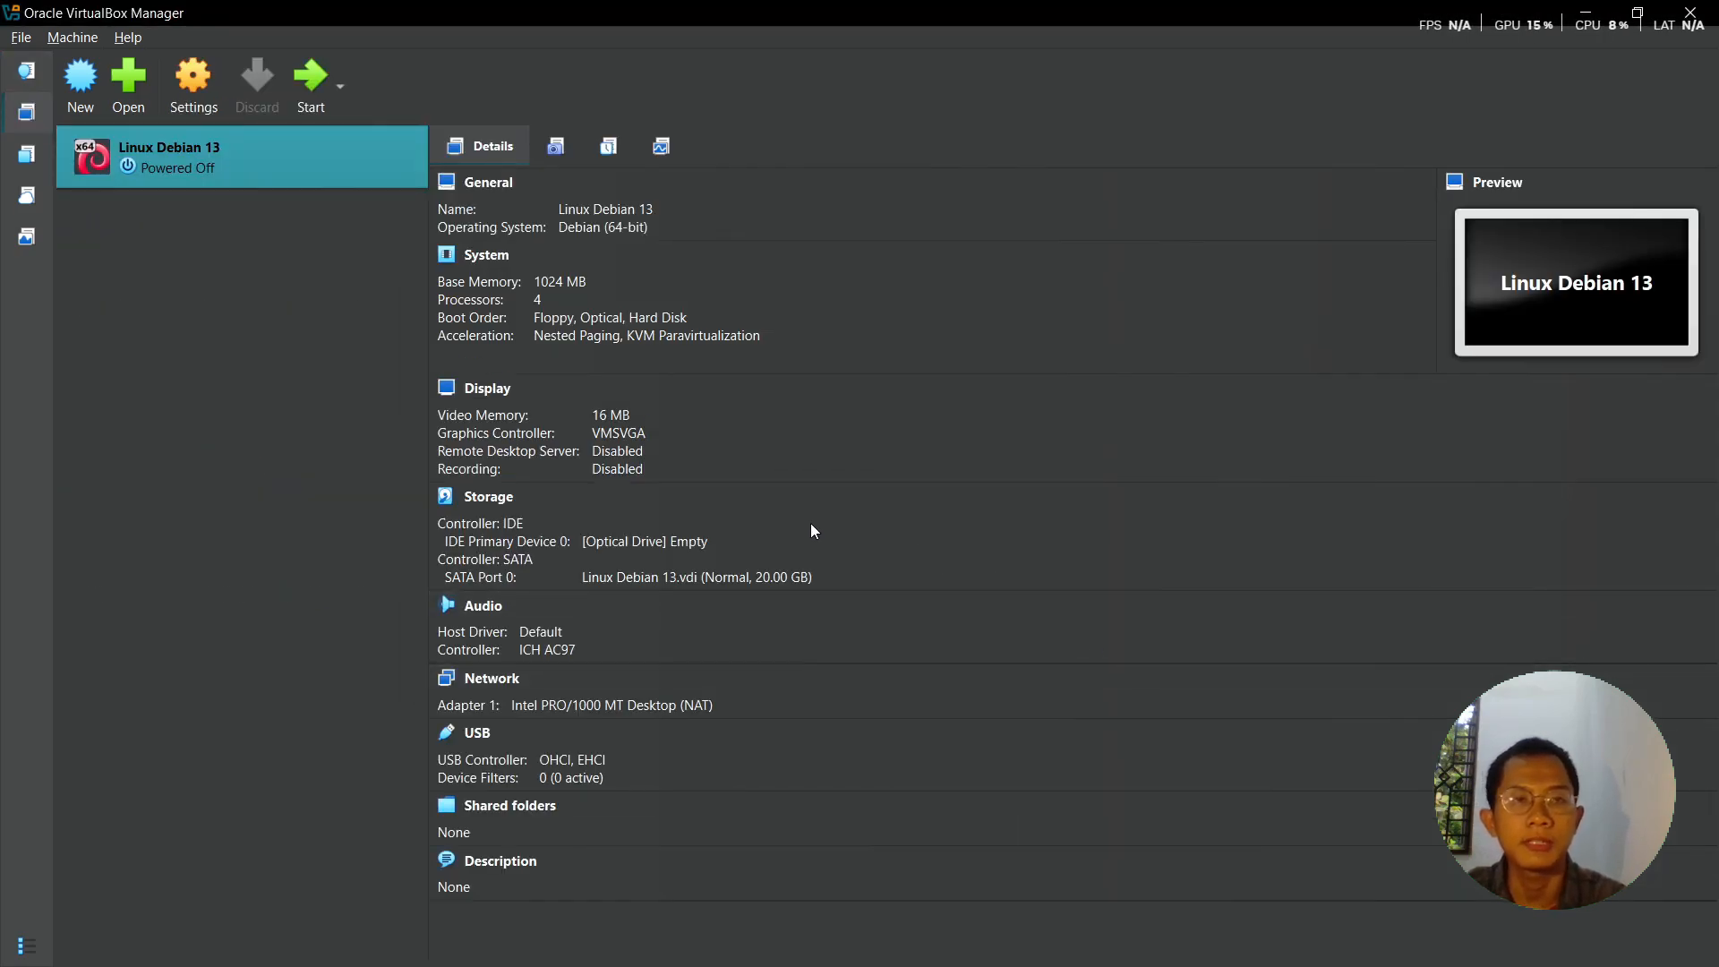
- Insert debian-13.1.0-amd64-DVD-1.iso into the VM's empty optical drive and save the settings
click(209, 83)
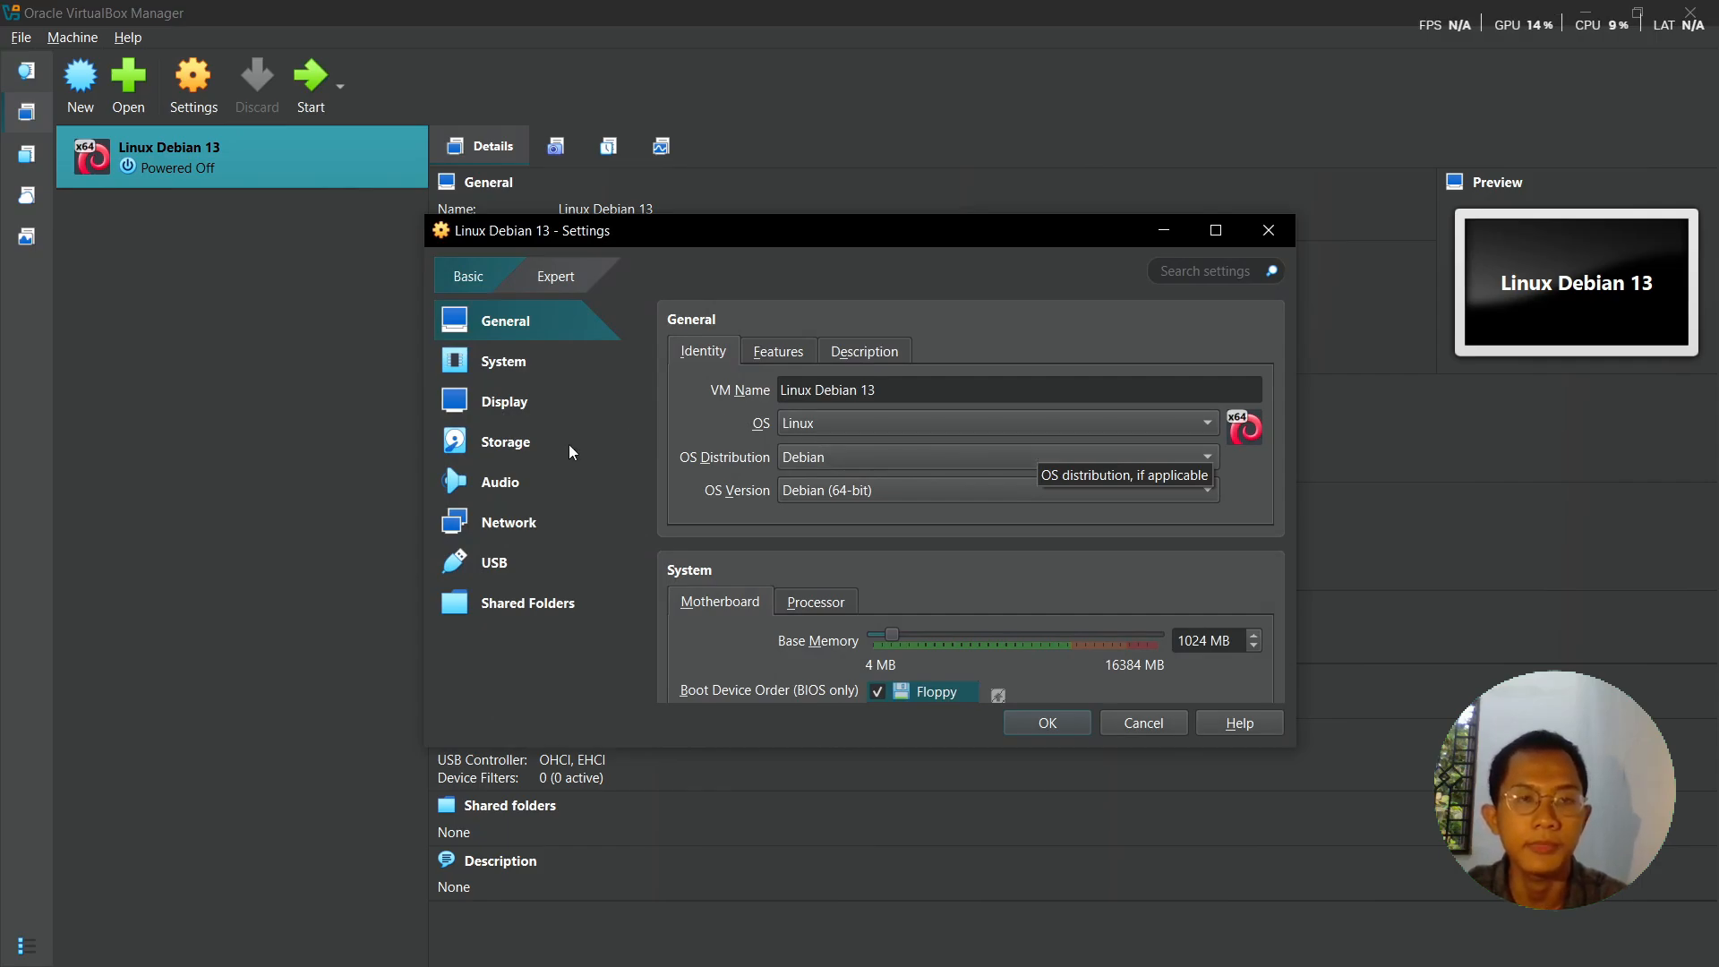
click(506, 450)
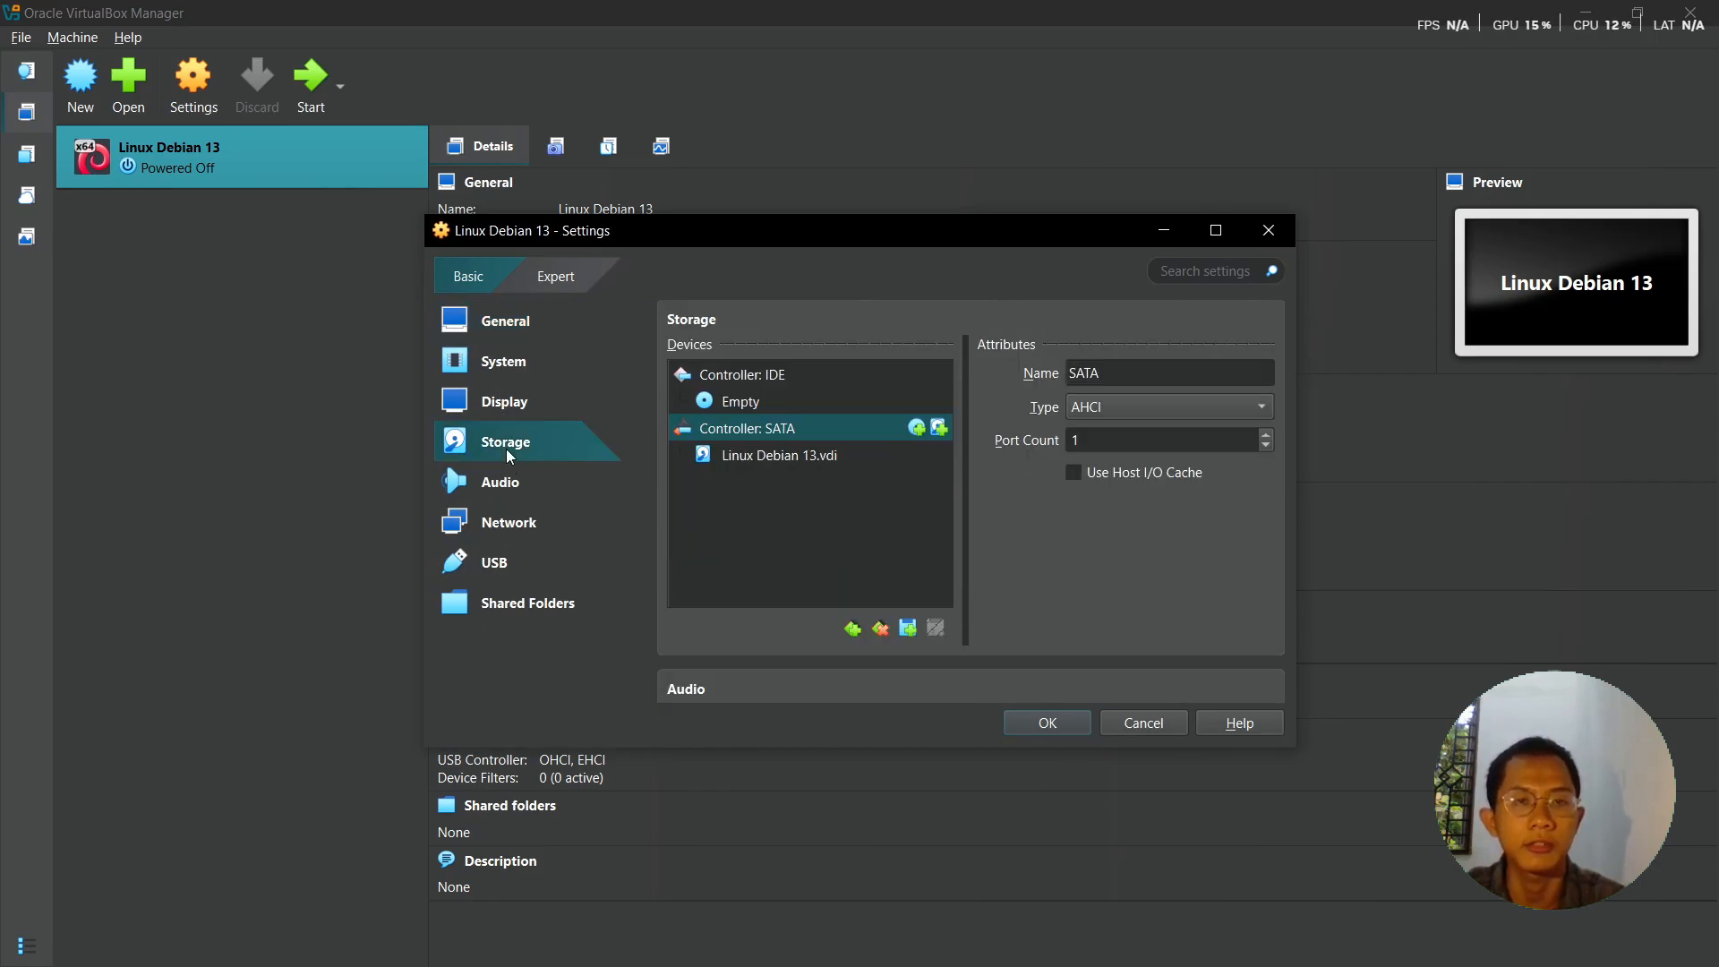
click(734, 403)
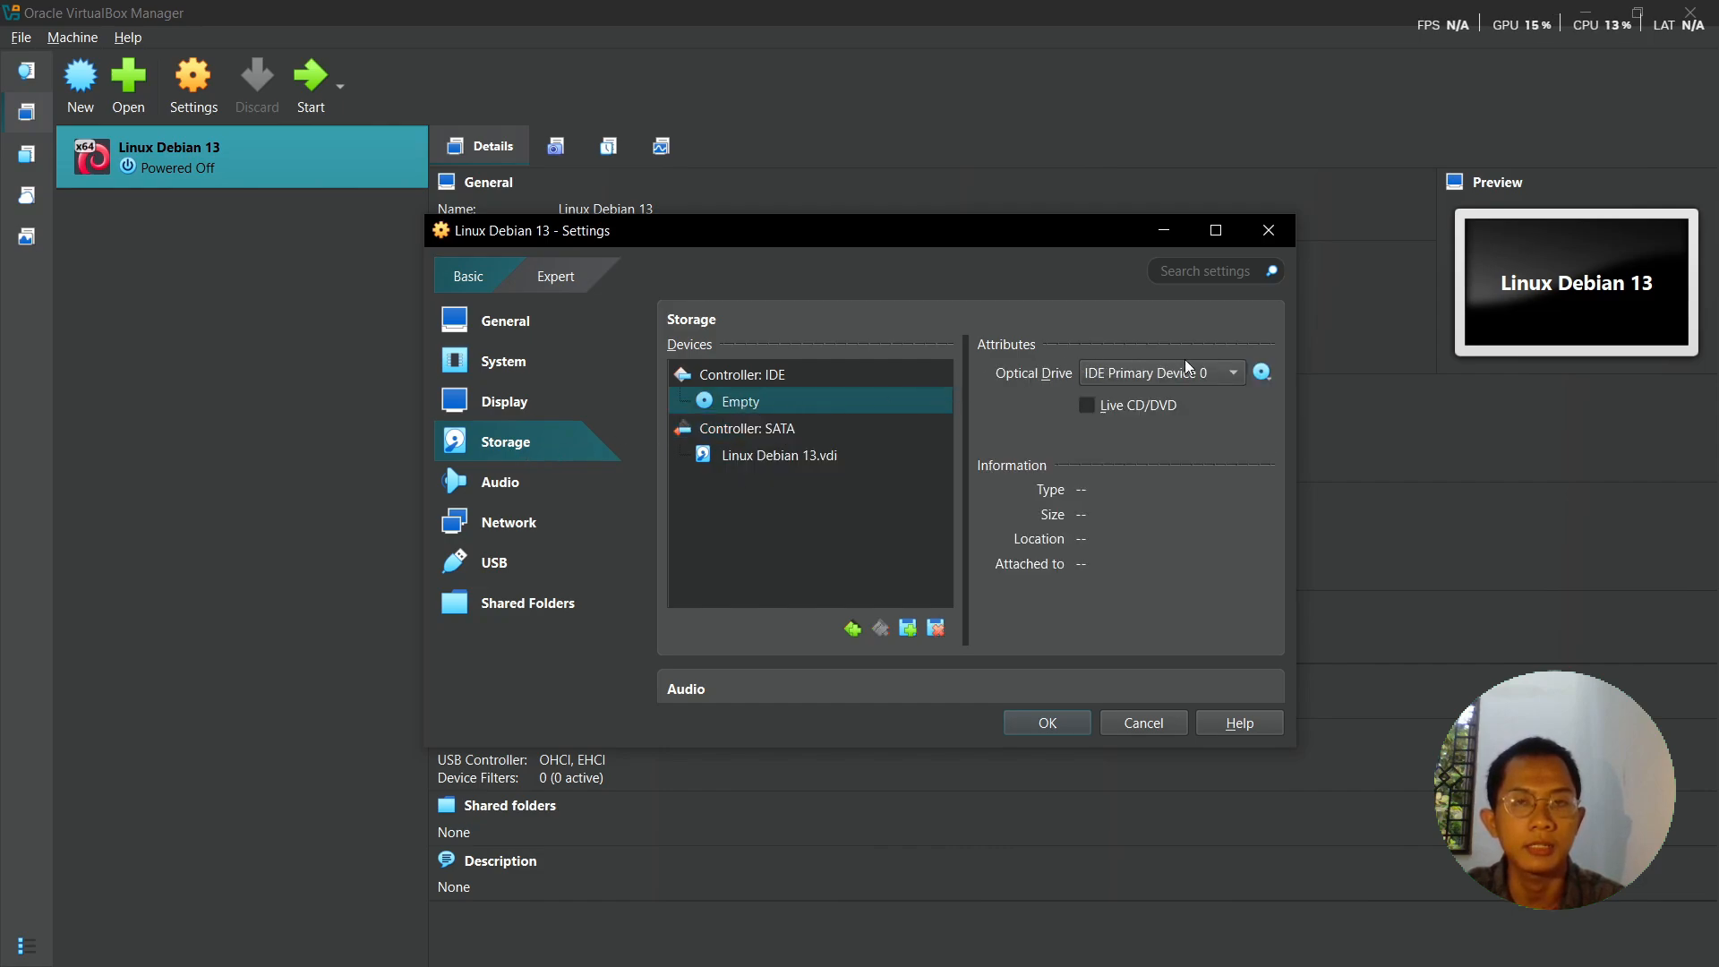
click(1269, 376)
click(1321, 427)
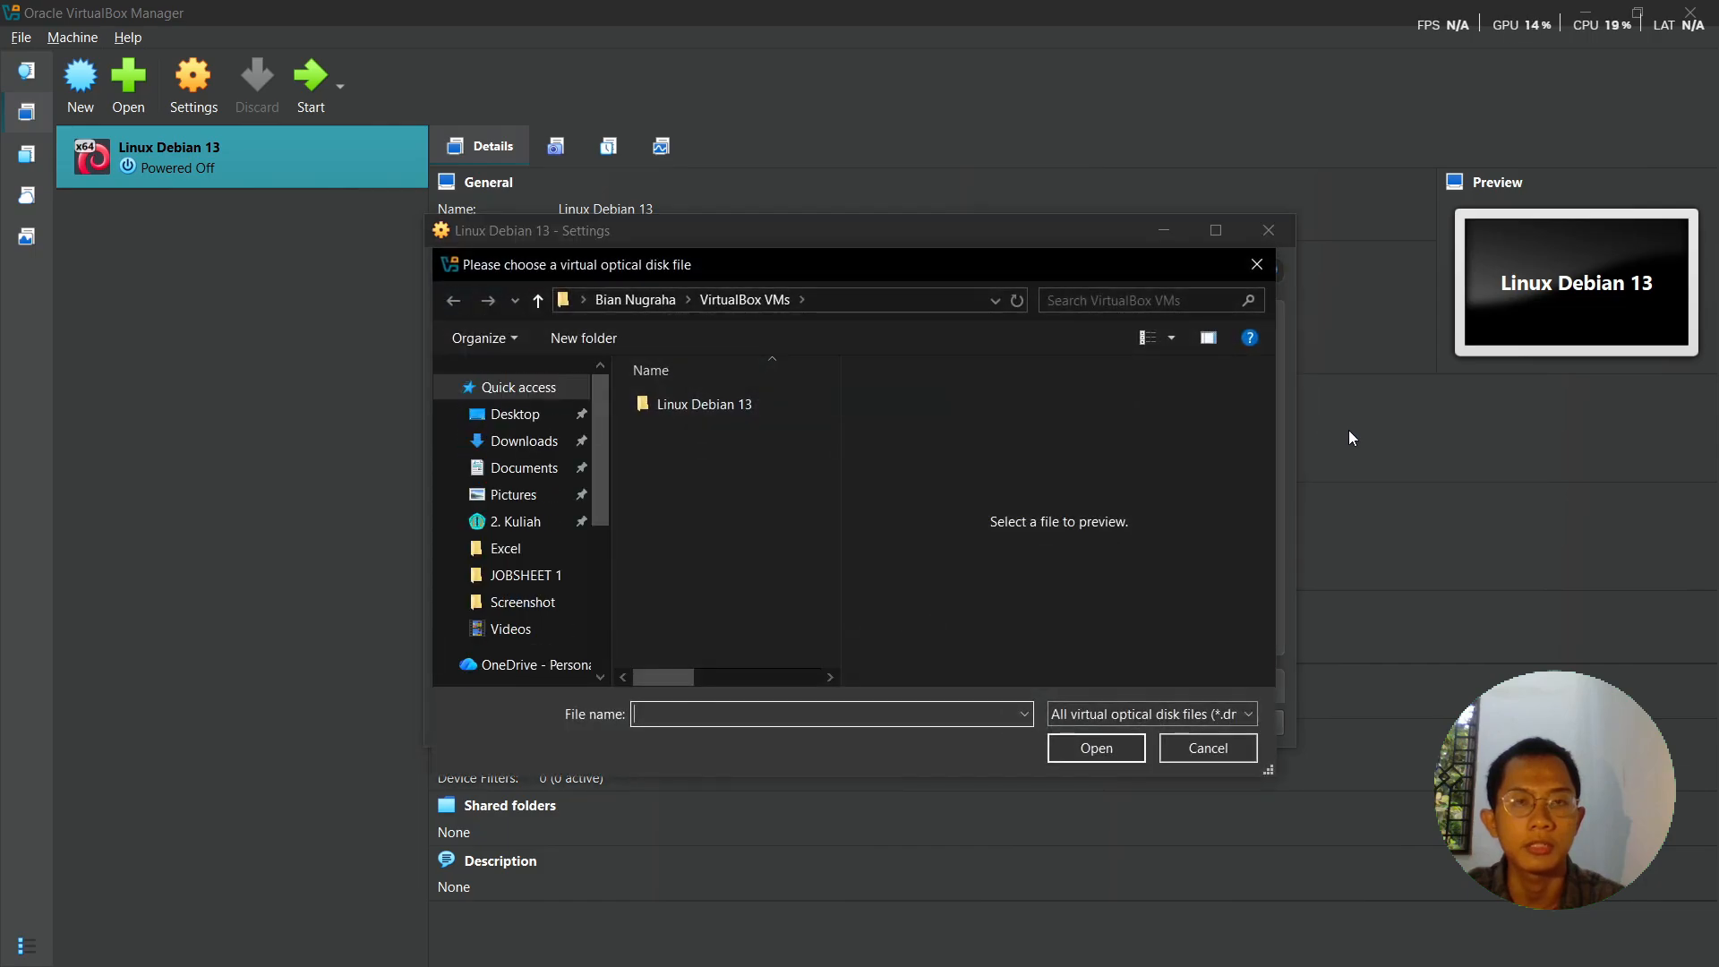
double_click(721, 403)
double_click(720, 401)
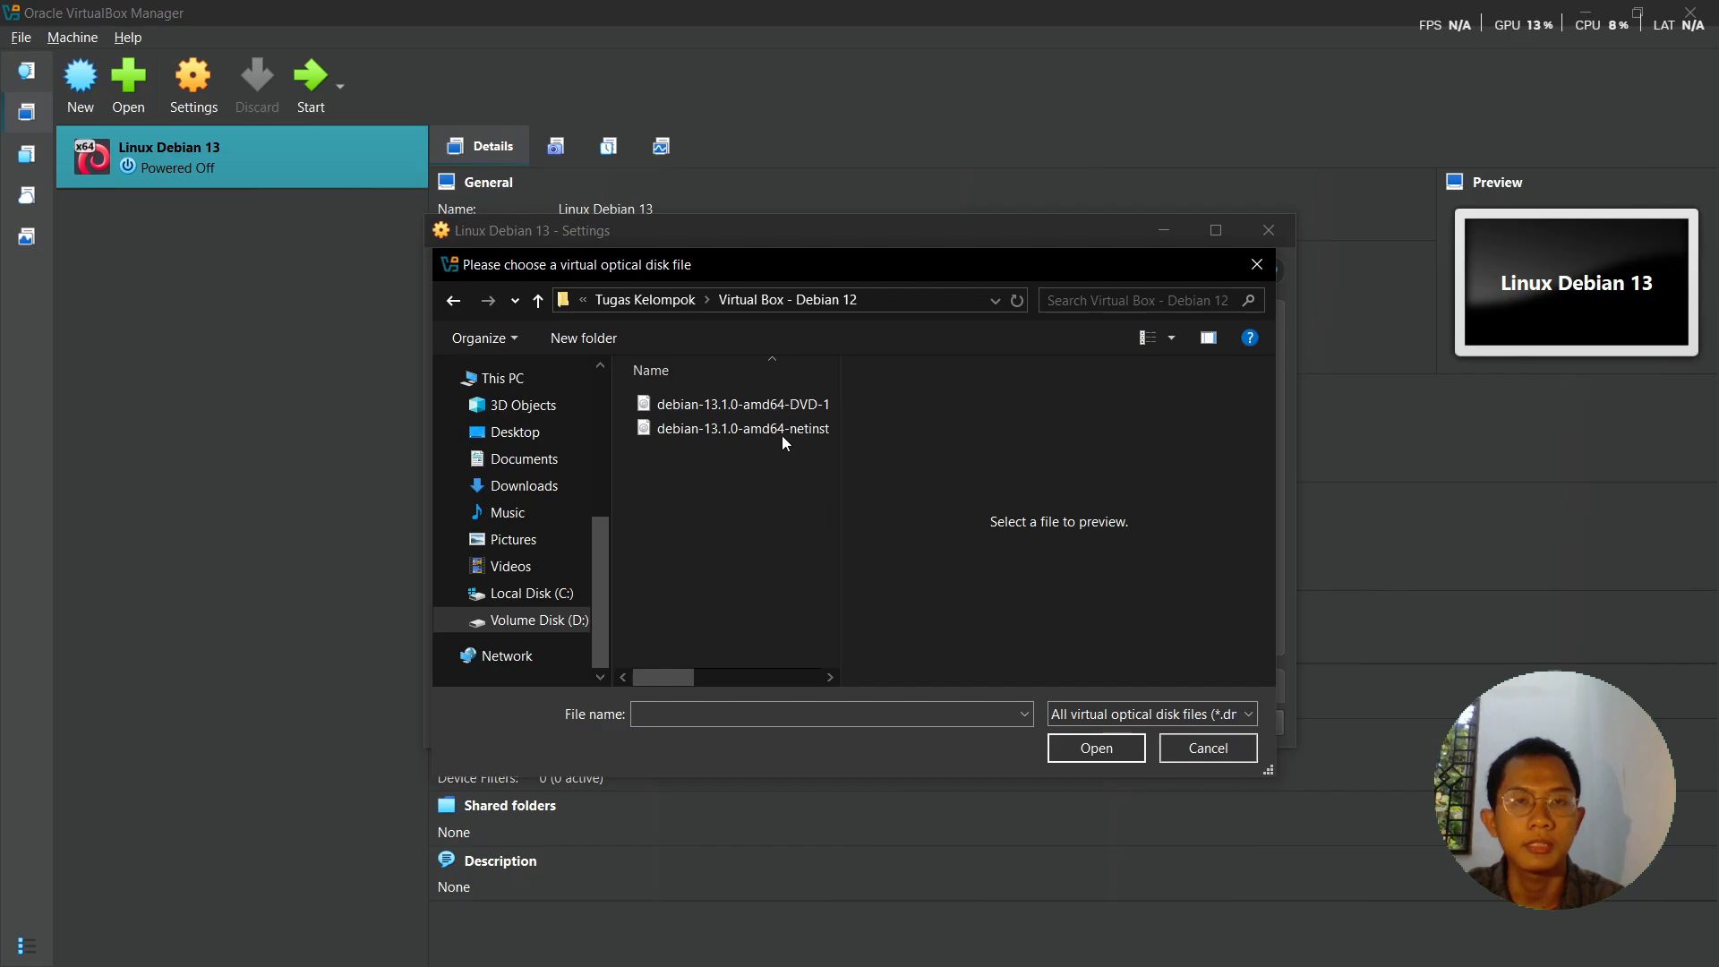
click(765, 403)
click(1110, 748)
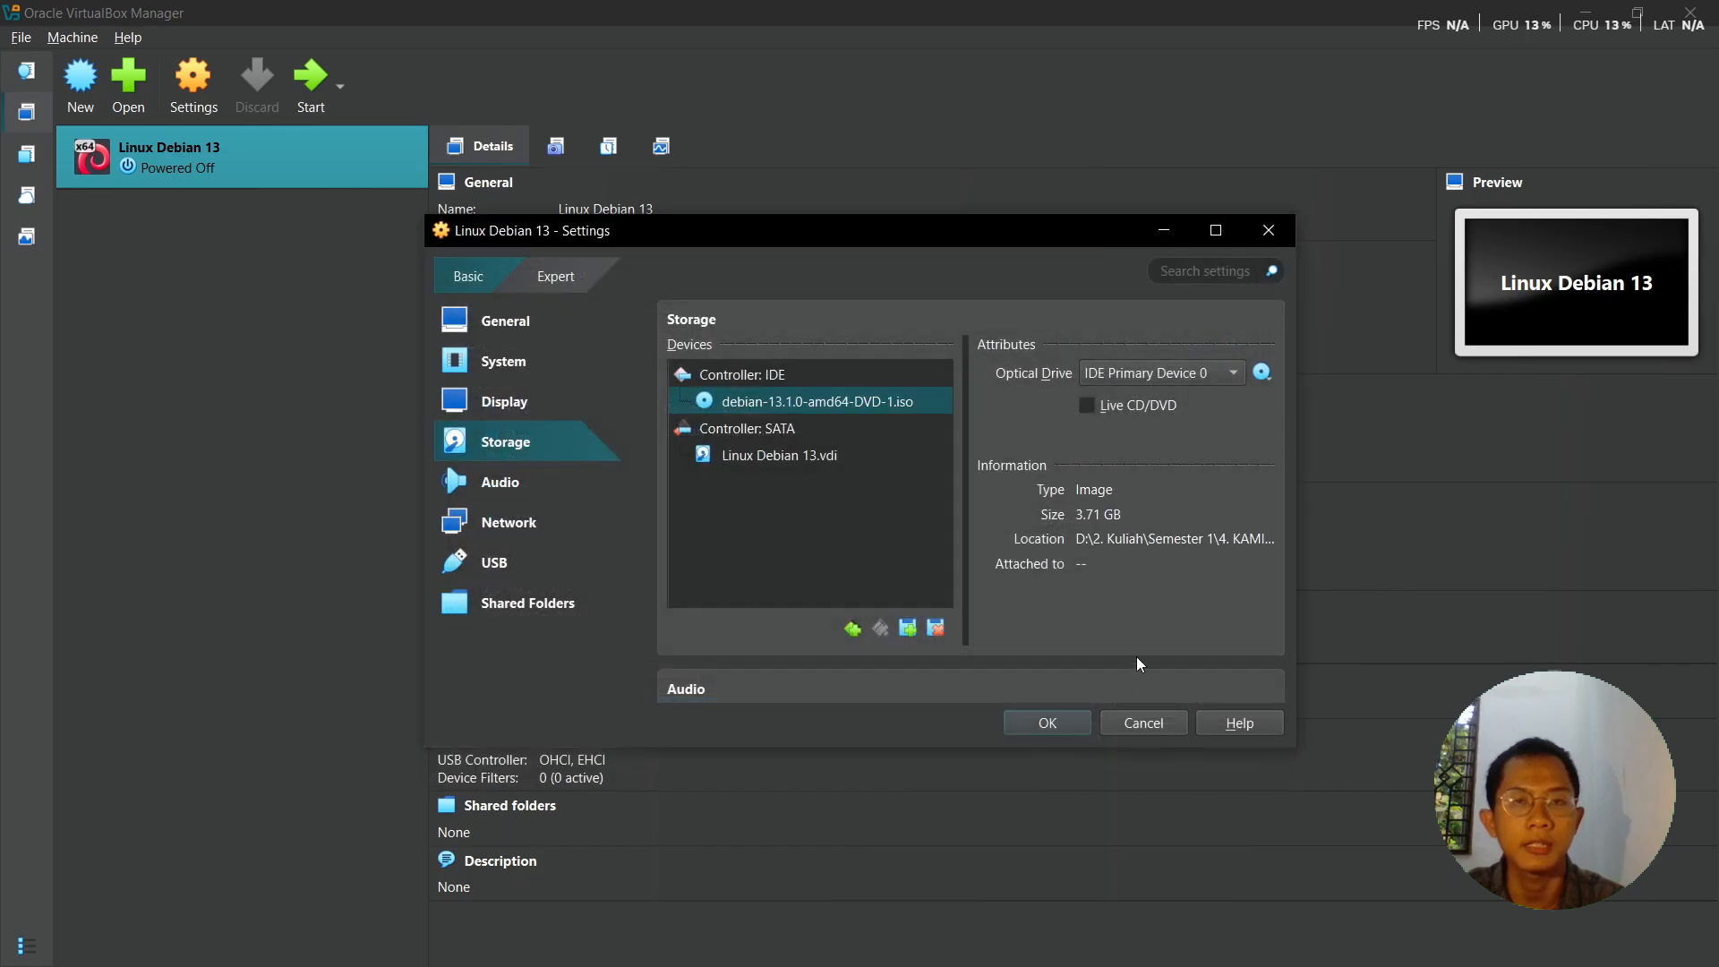
click(1033, 722)
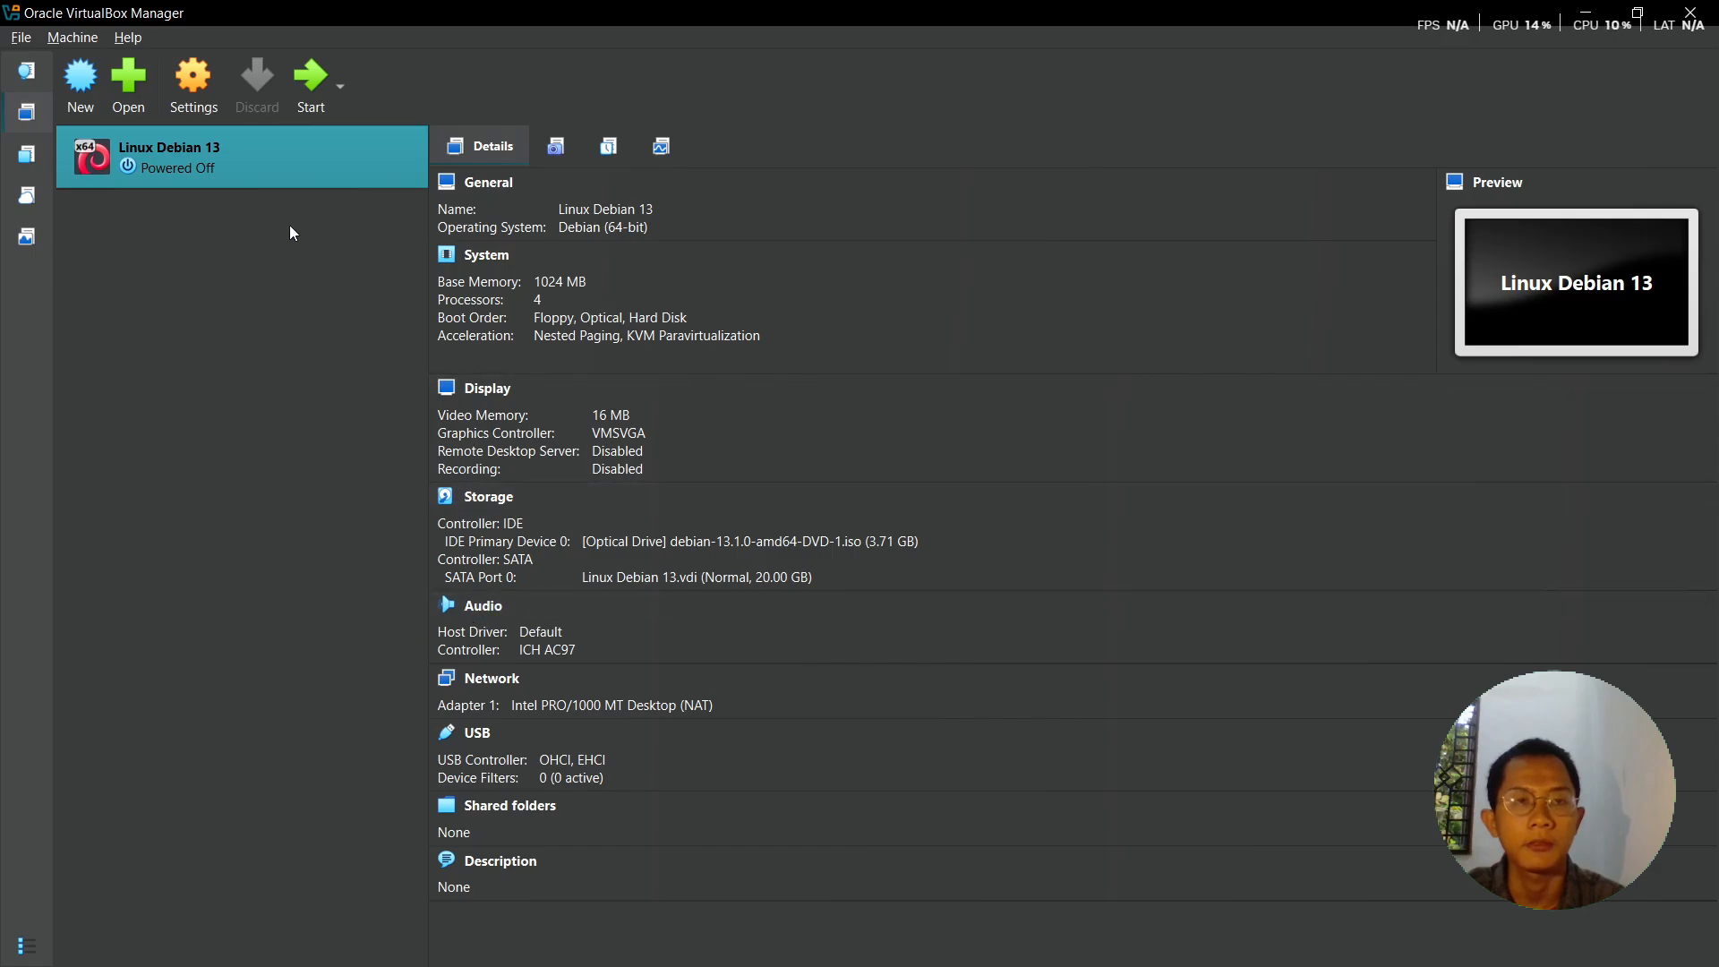
- Start the Linux Debian 13 VM windowed and scale its display to 125%
click(314, 98)
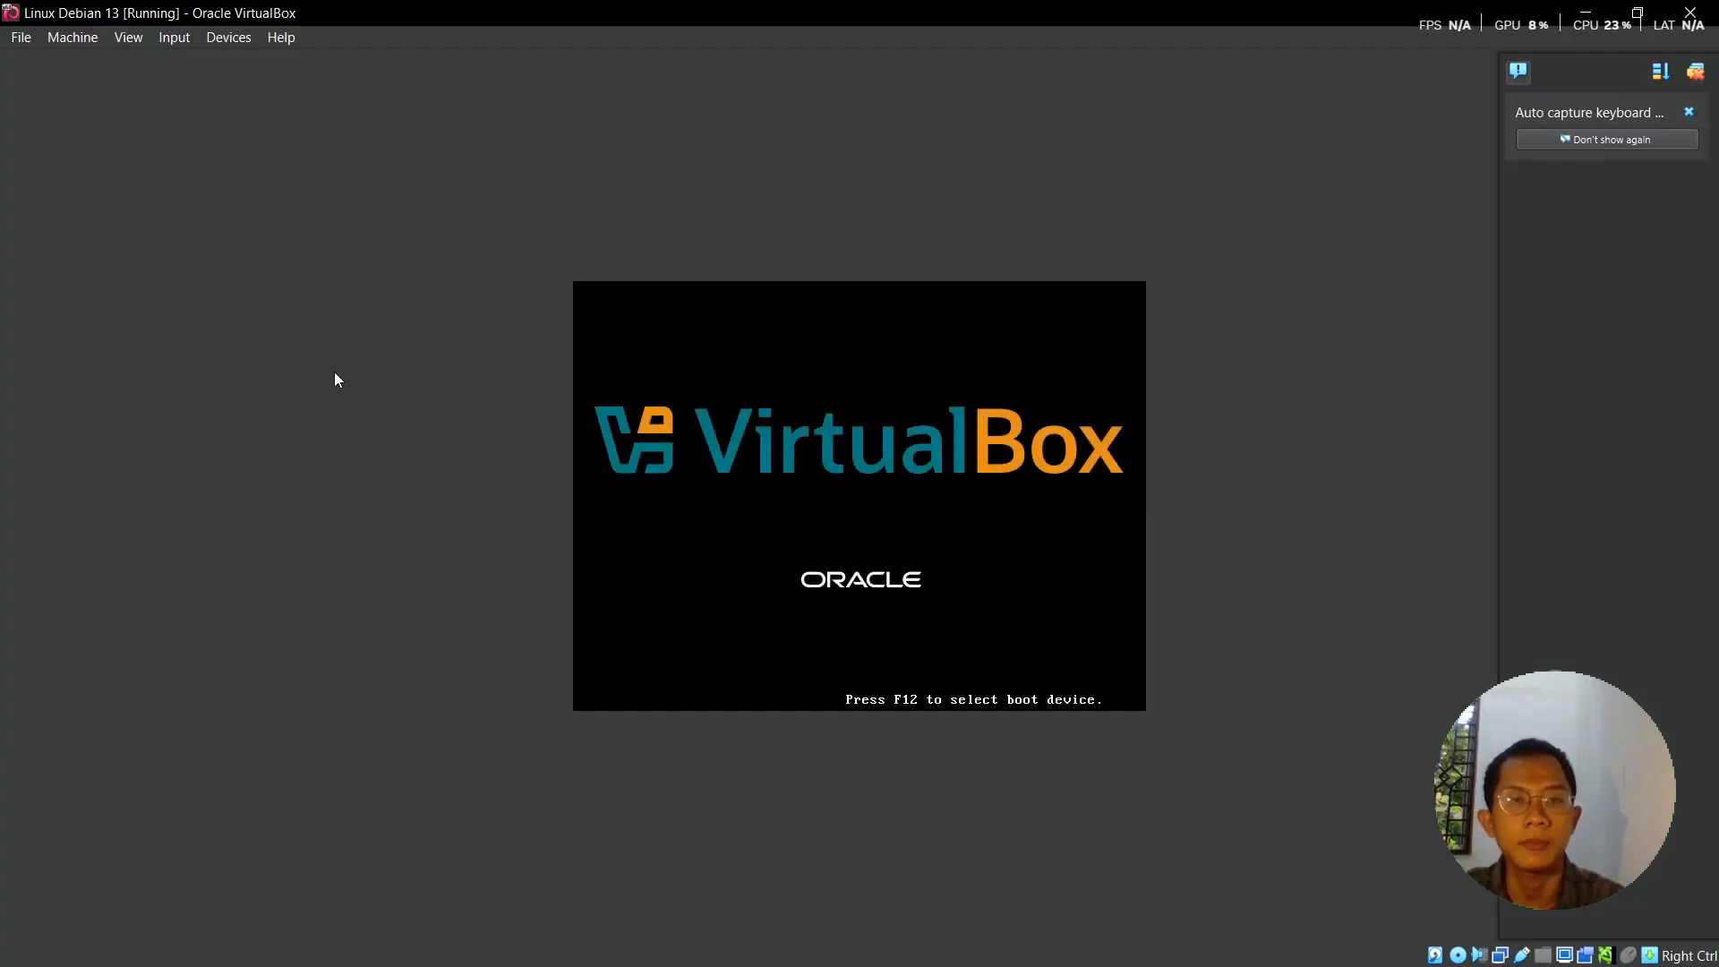
click(1638, 12)
drag(351, 18, 924, 208)
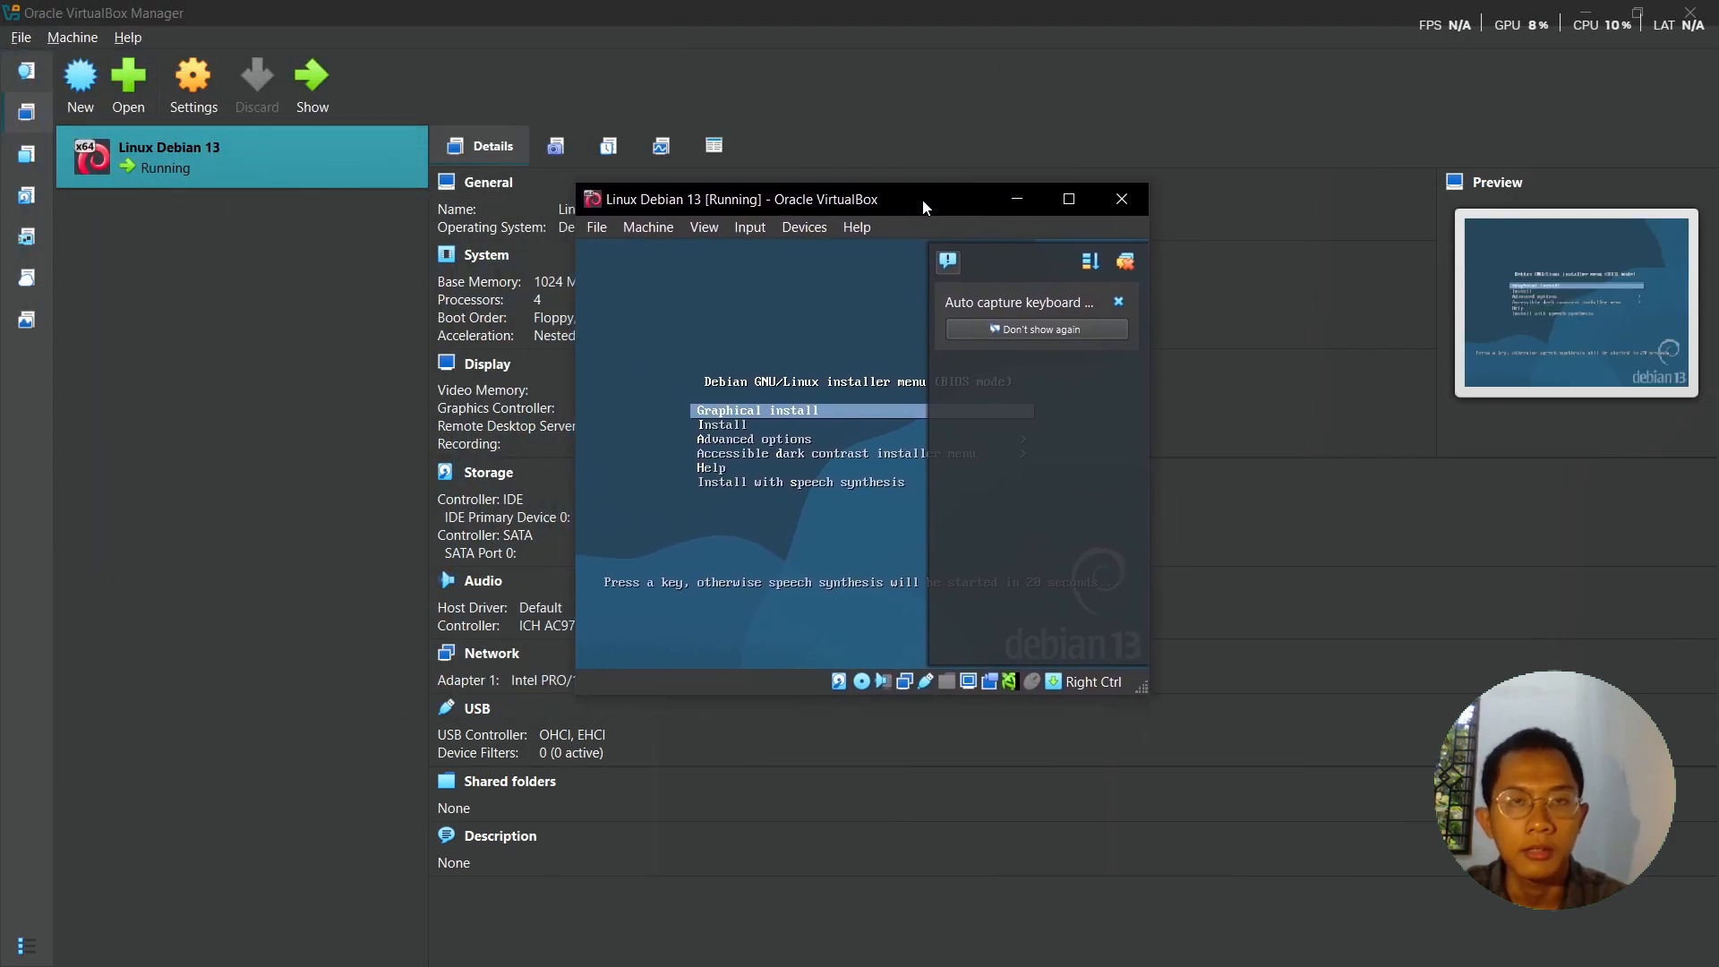
click(1124, 265)
click(703, 228)
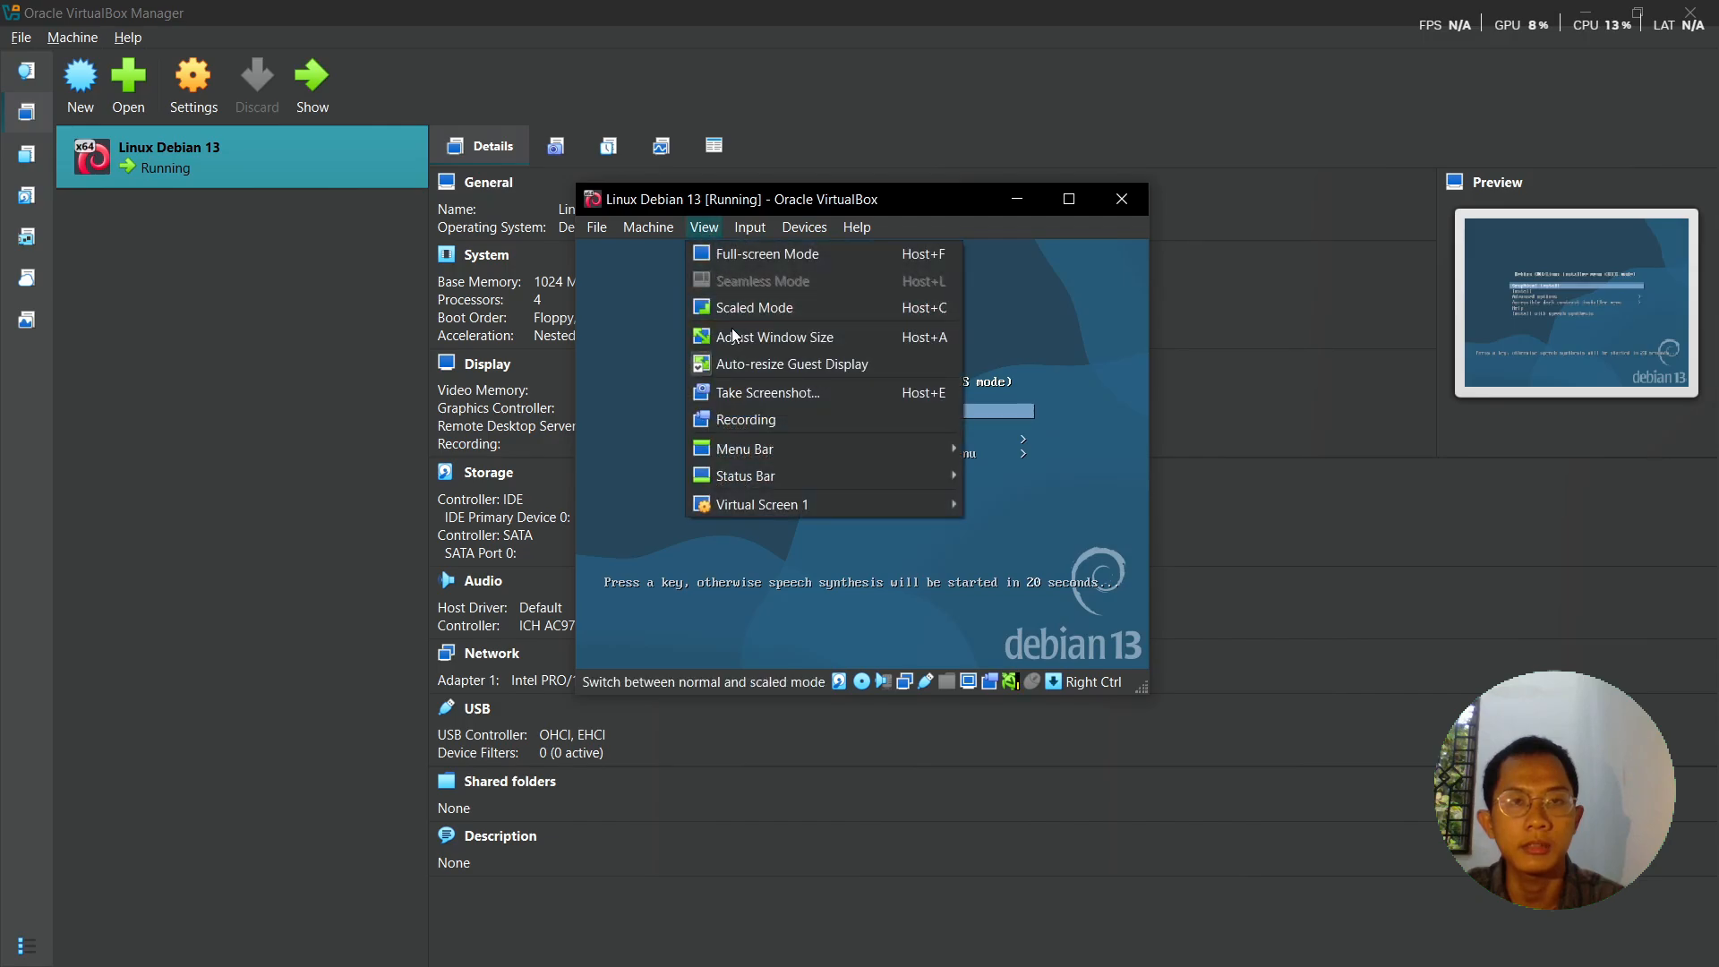
mouse_move(769, 506)
click(1057, 767)
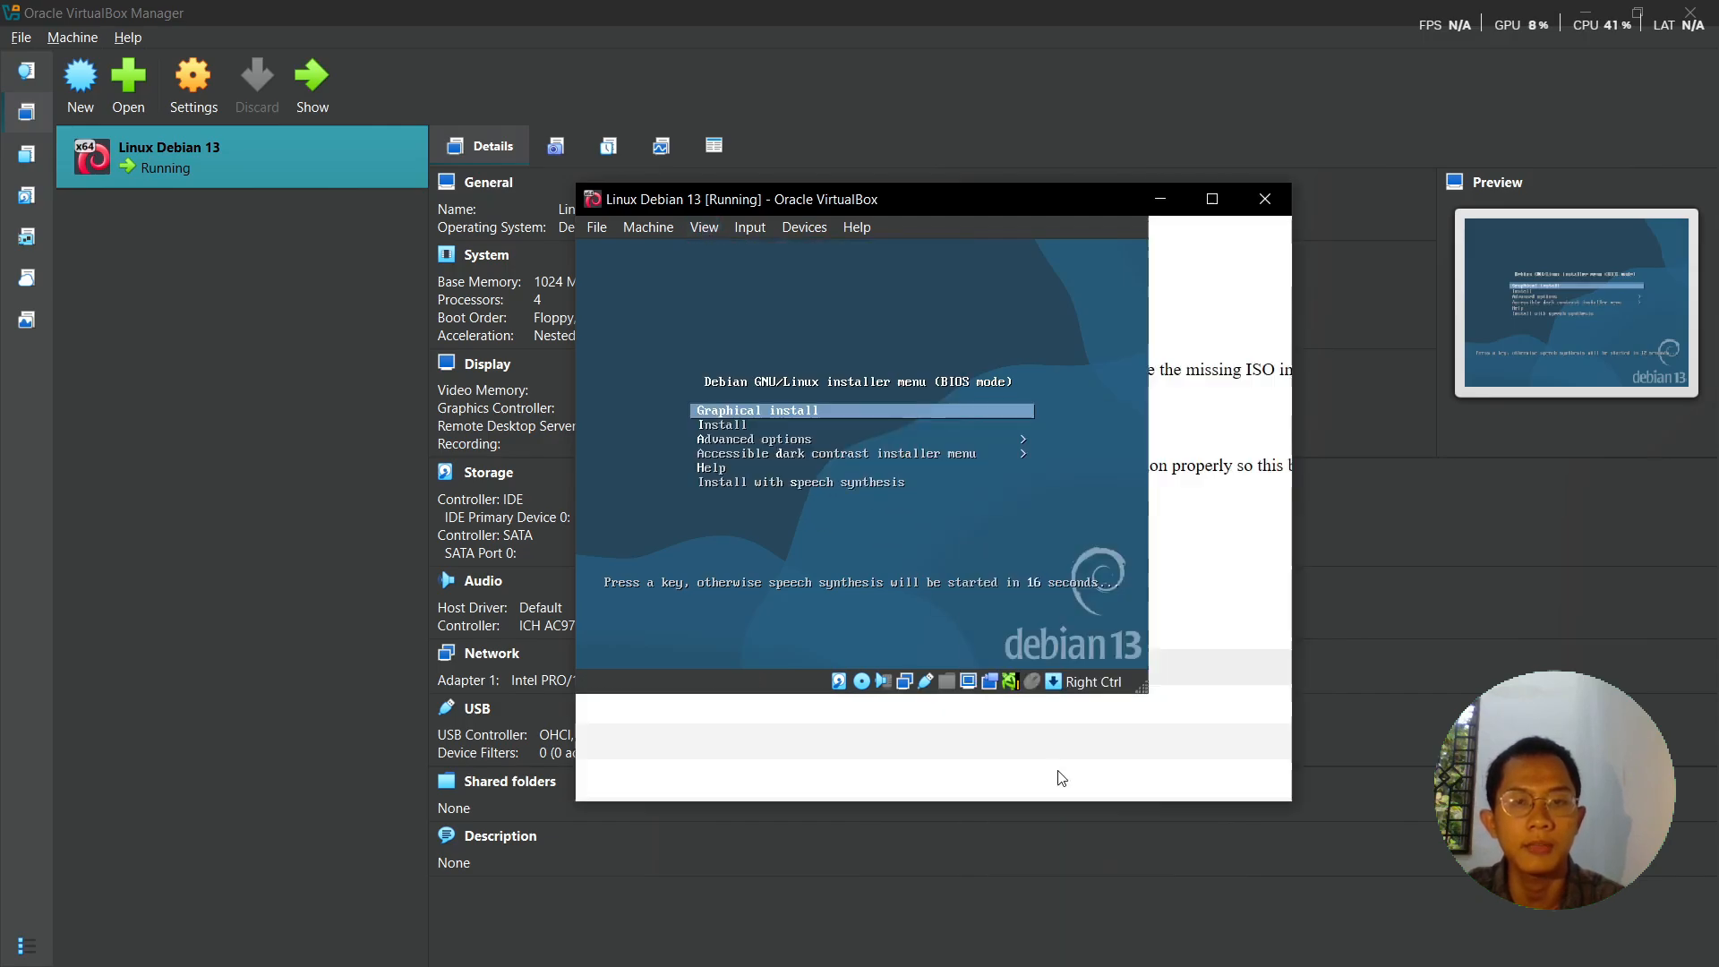
drag(928, 205, 830, 199)
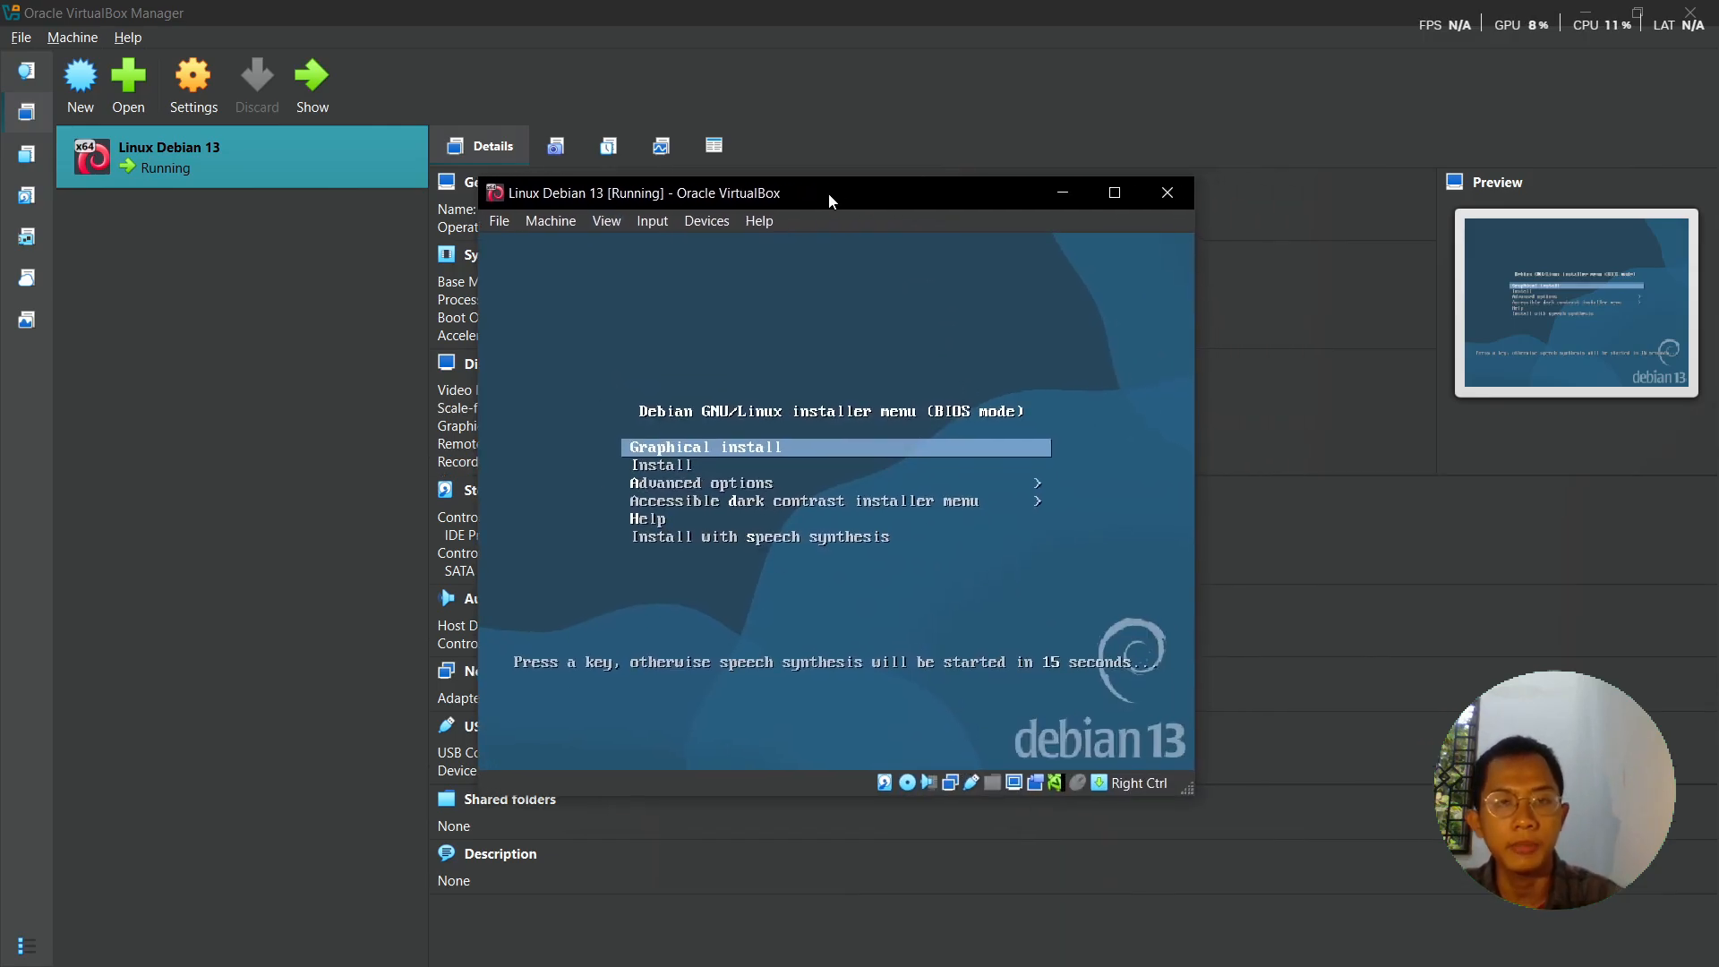
- Decline mouse capture and boot the text-mode Install entry from the installer menu
click(839, 455)
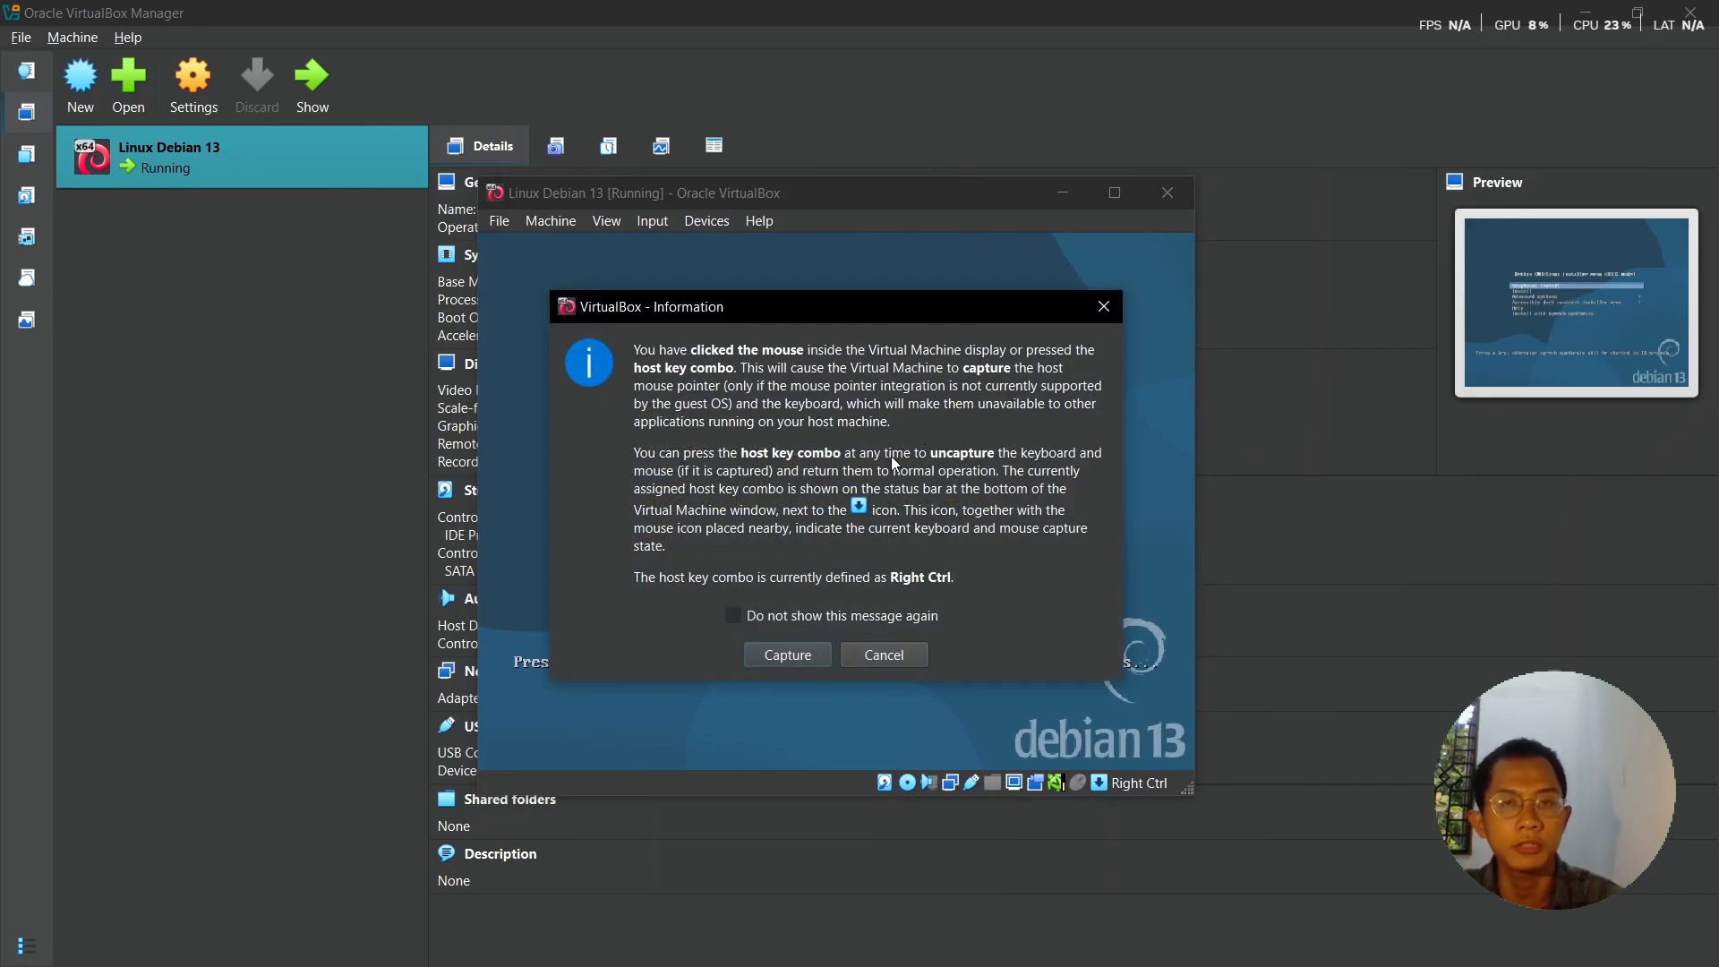
click(905, 653)
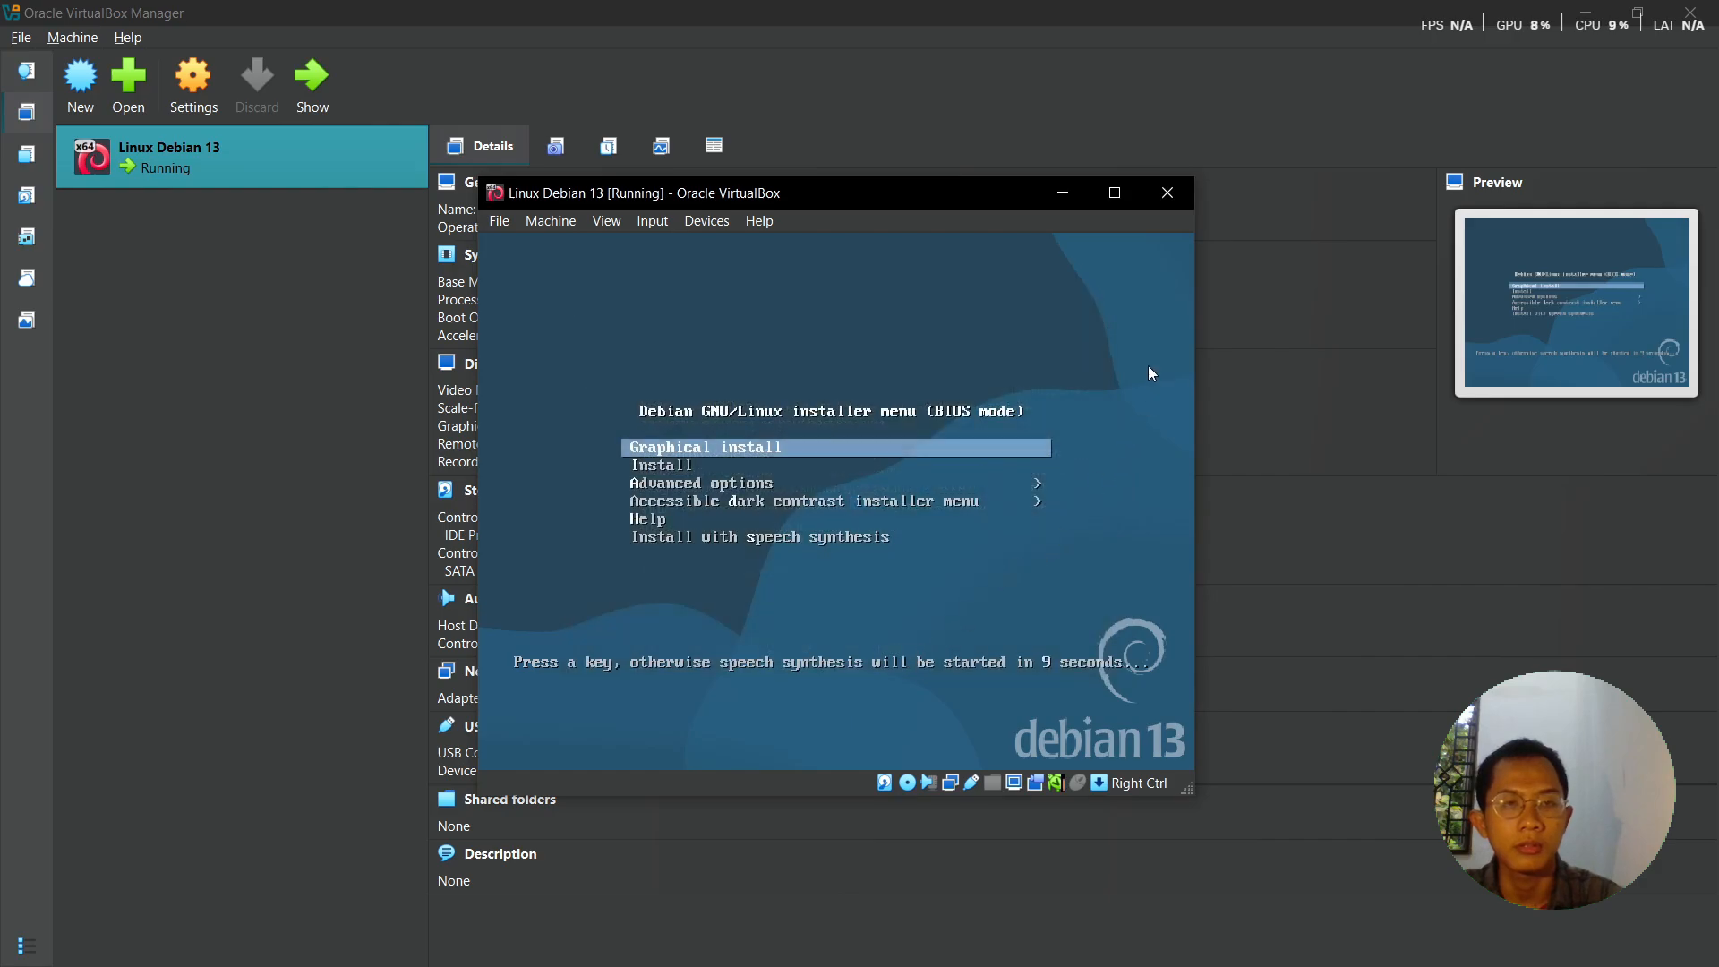
key(Down)
key(Down)
key(Down)
key(Down)
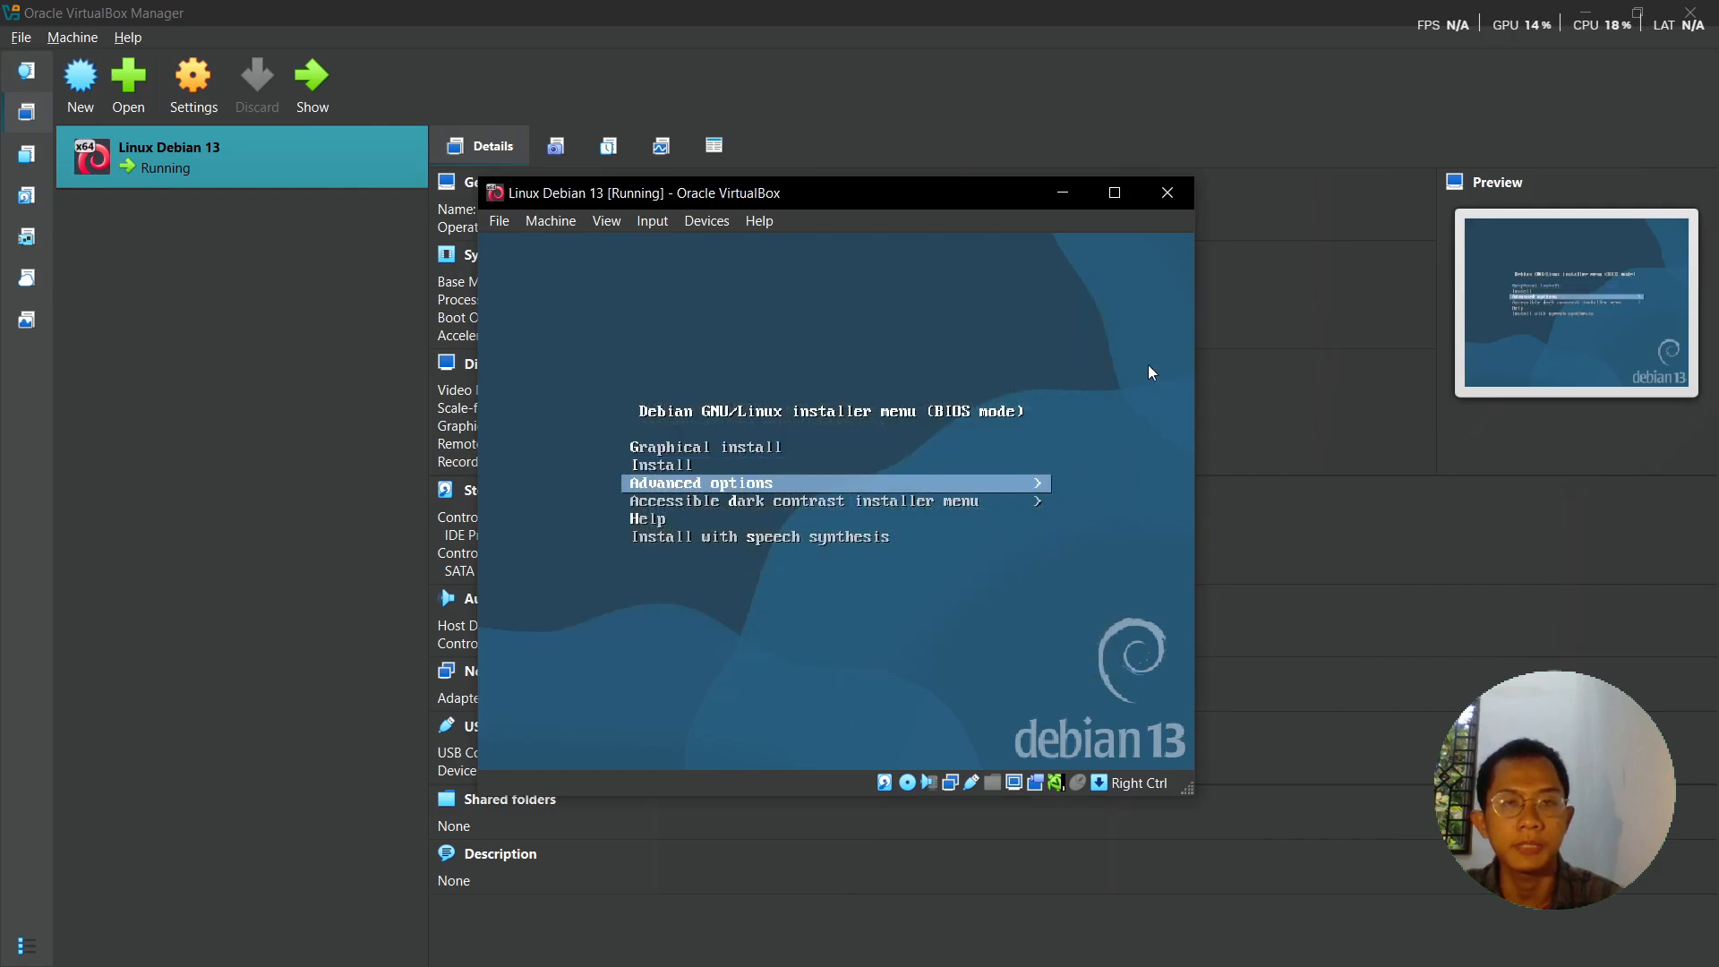
key(Down)
key(Up)
key(Up)
key(Up)
key(Up)
key(Up)
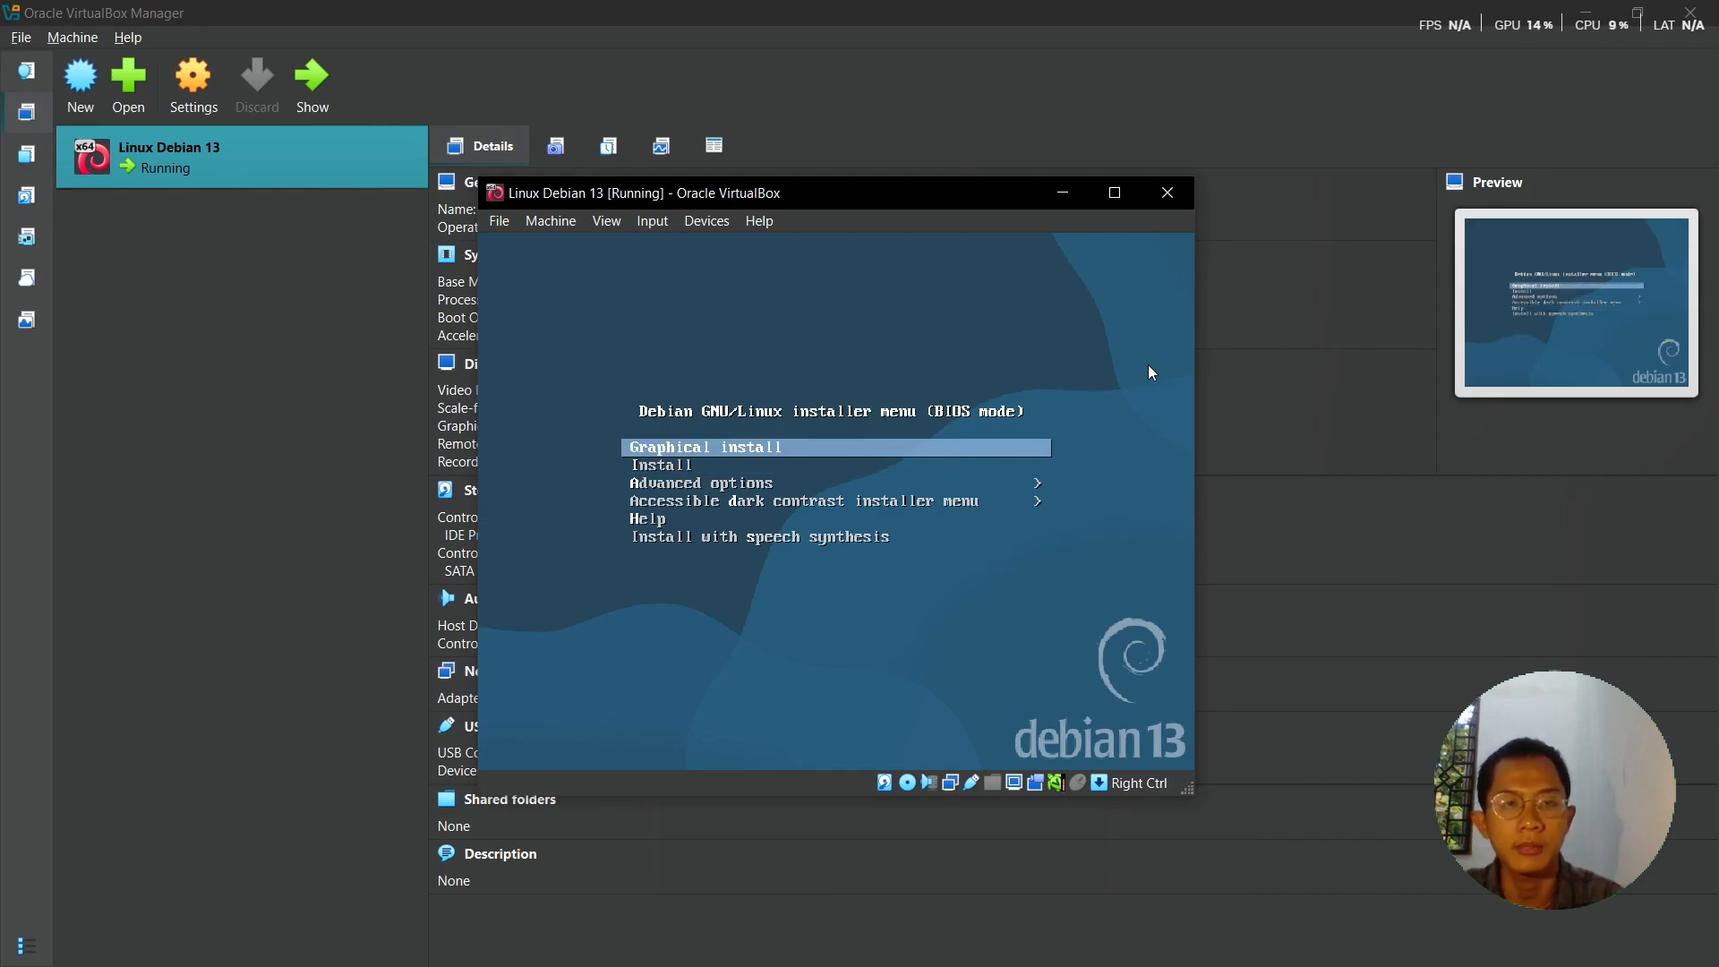
key(Down)
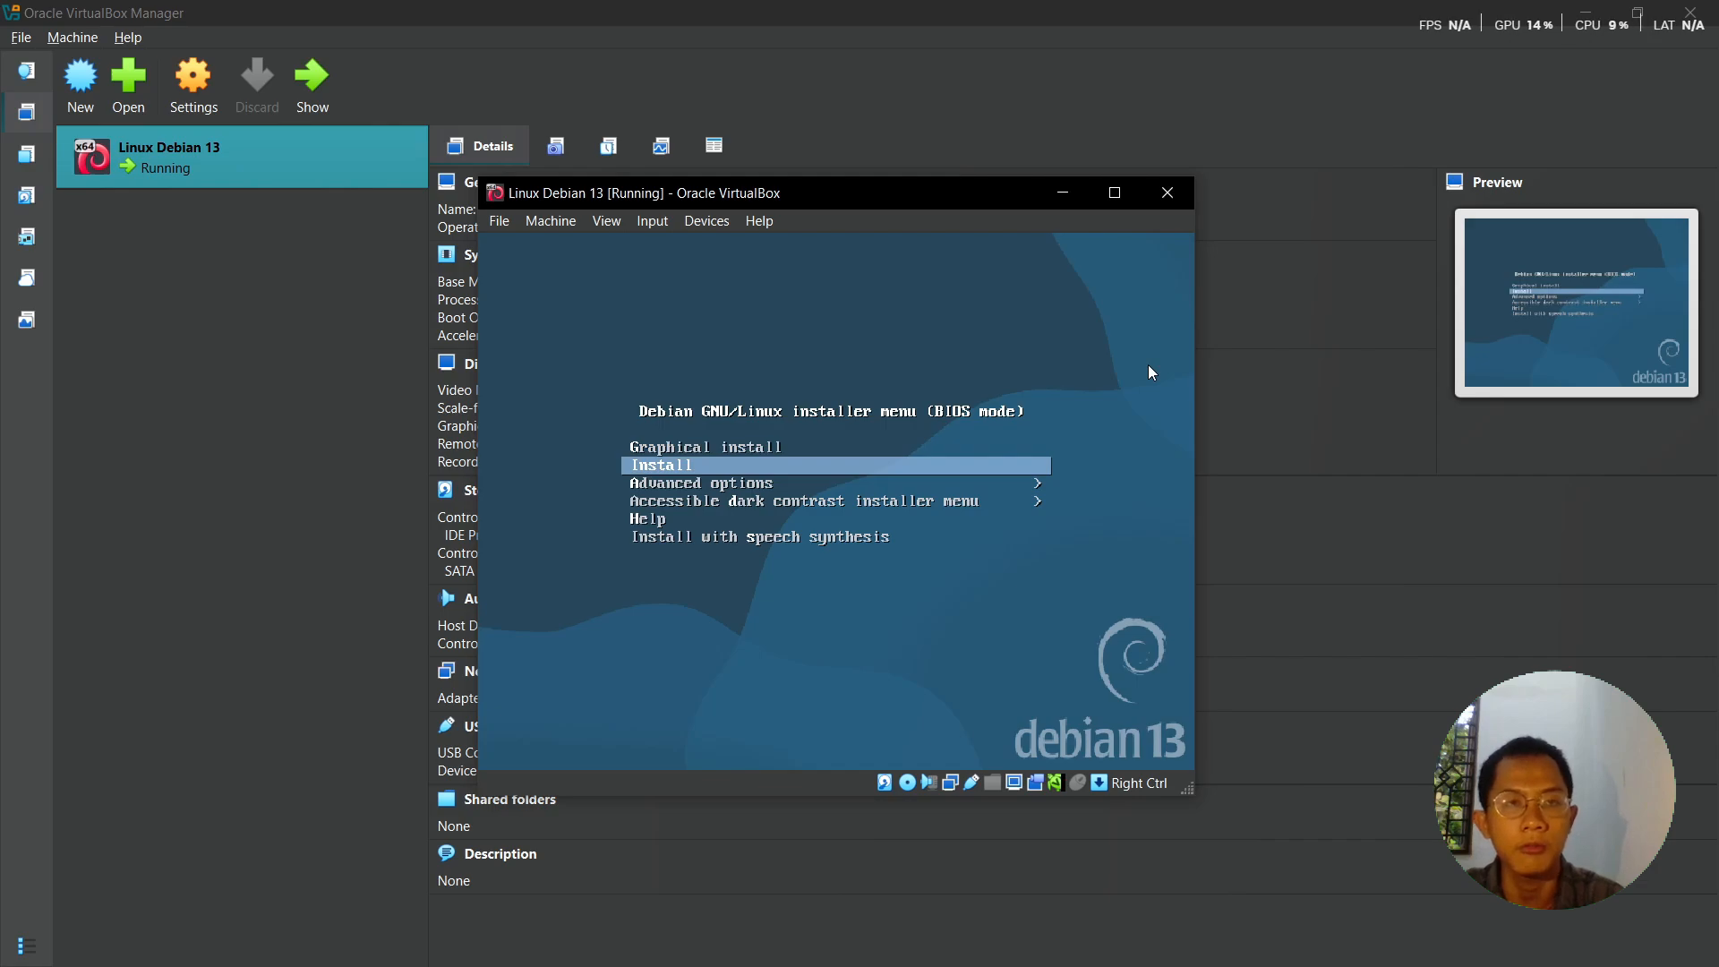
key(Return)
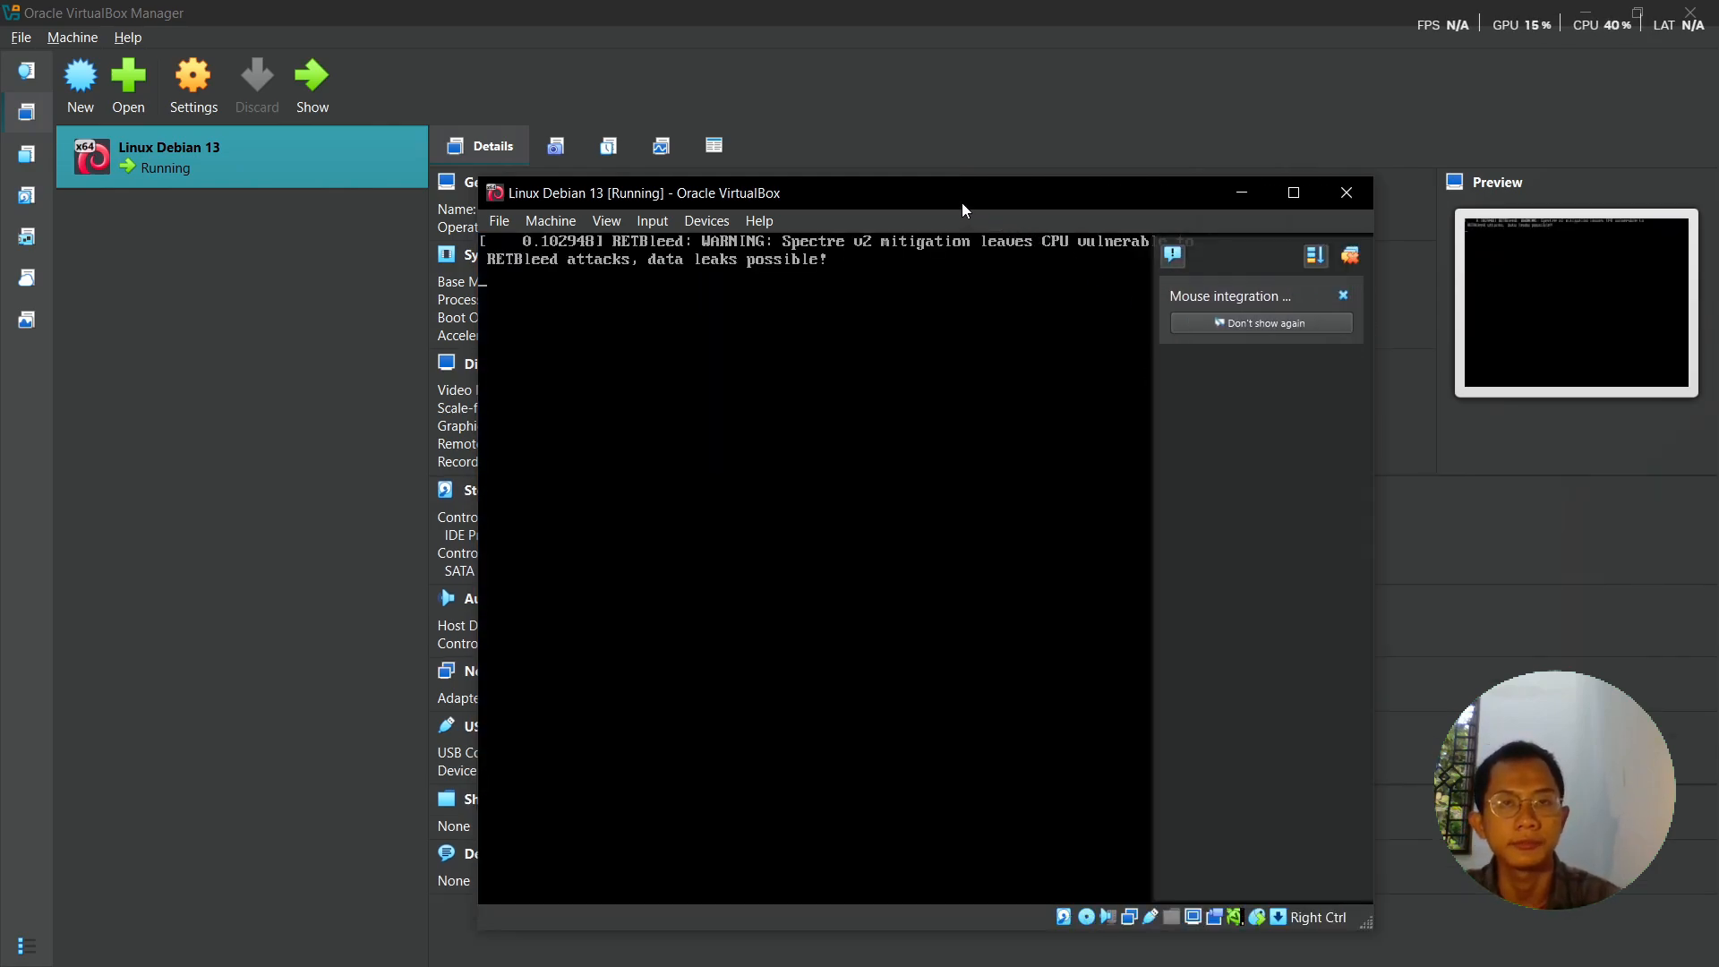
- Choose an Asian country as location, United States locale and American English keyboard
drag(962, 202, 706, 124)
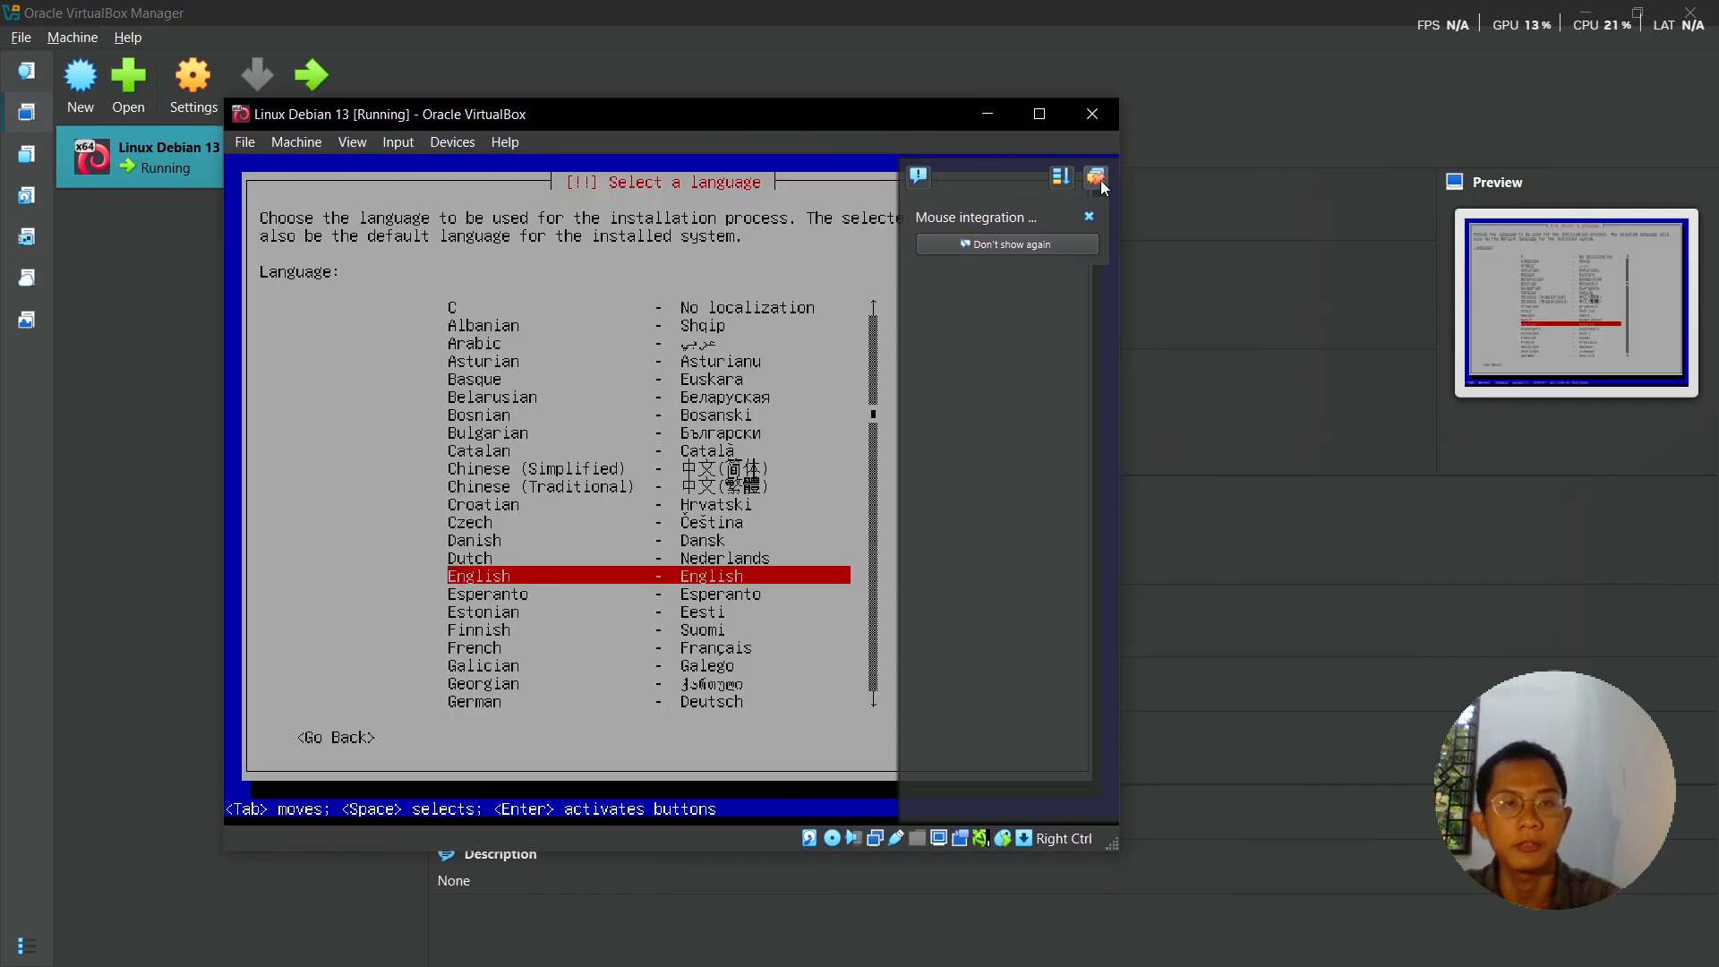
click(1095, 177)
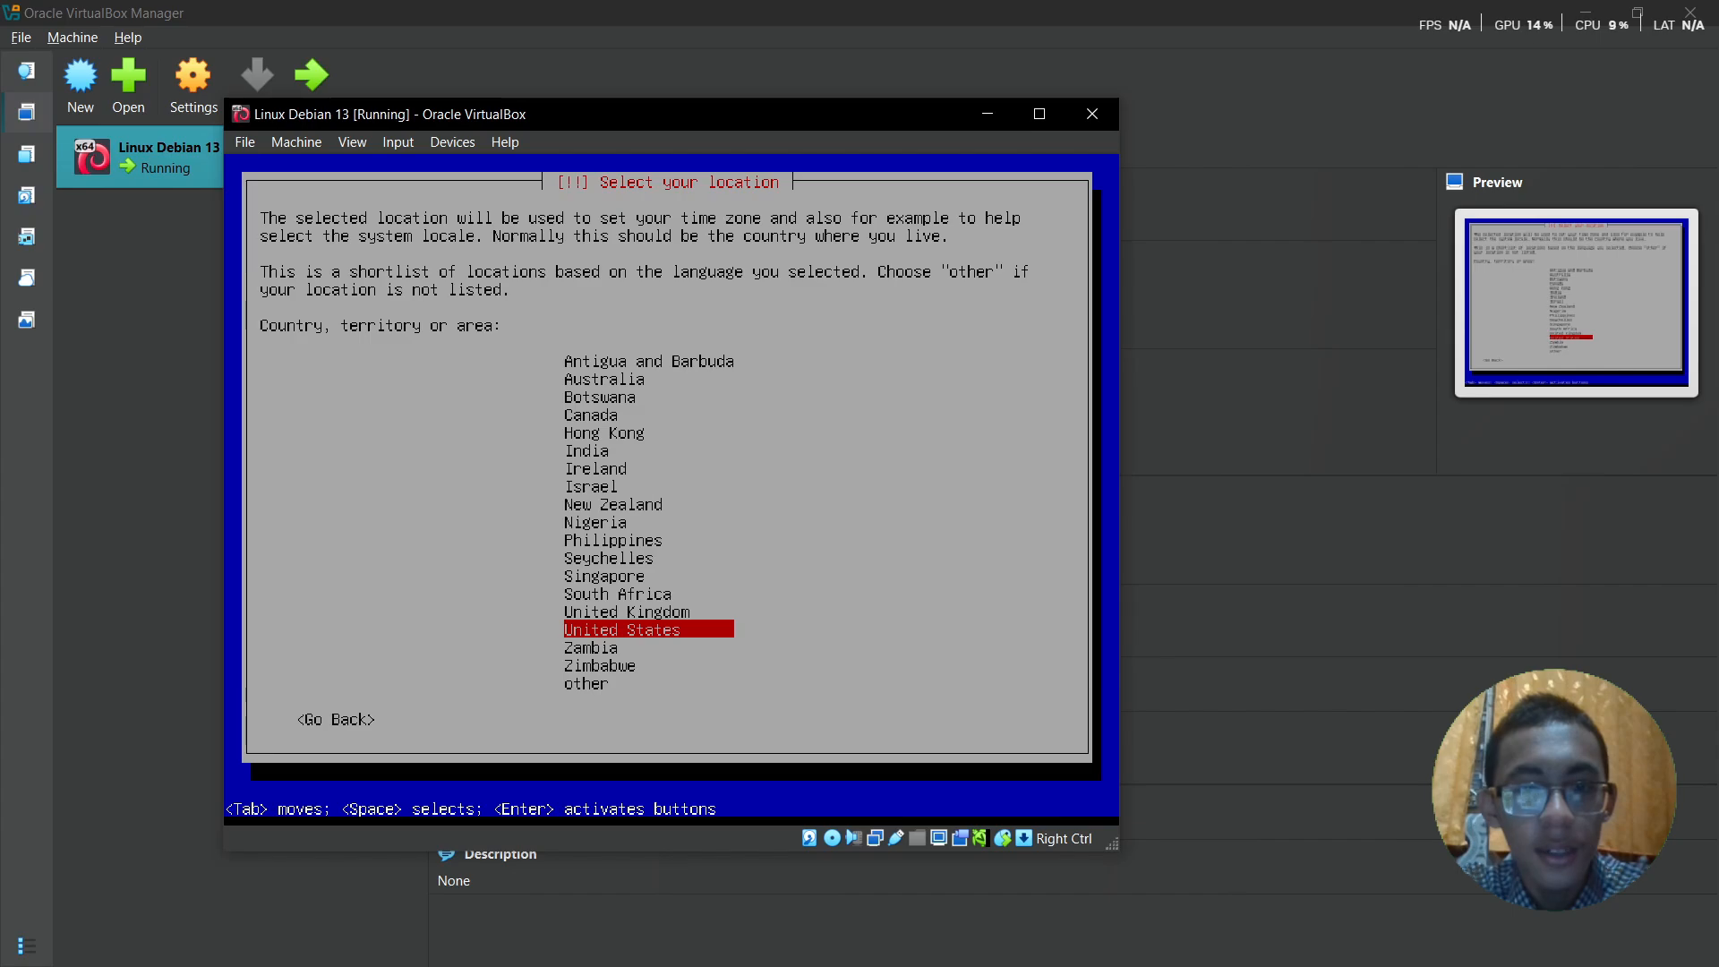
key(Down)
key(Down)
key(Down)
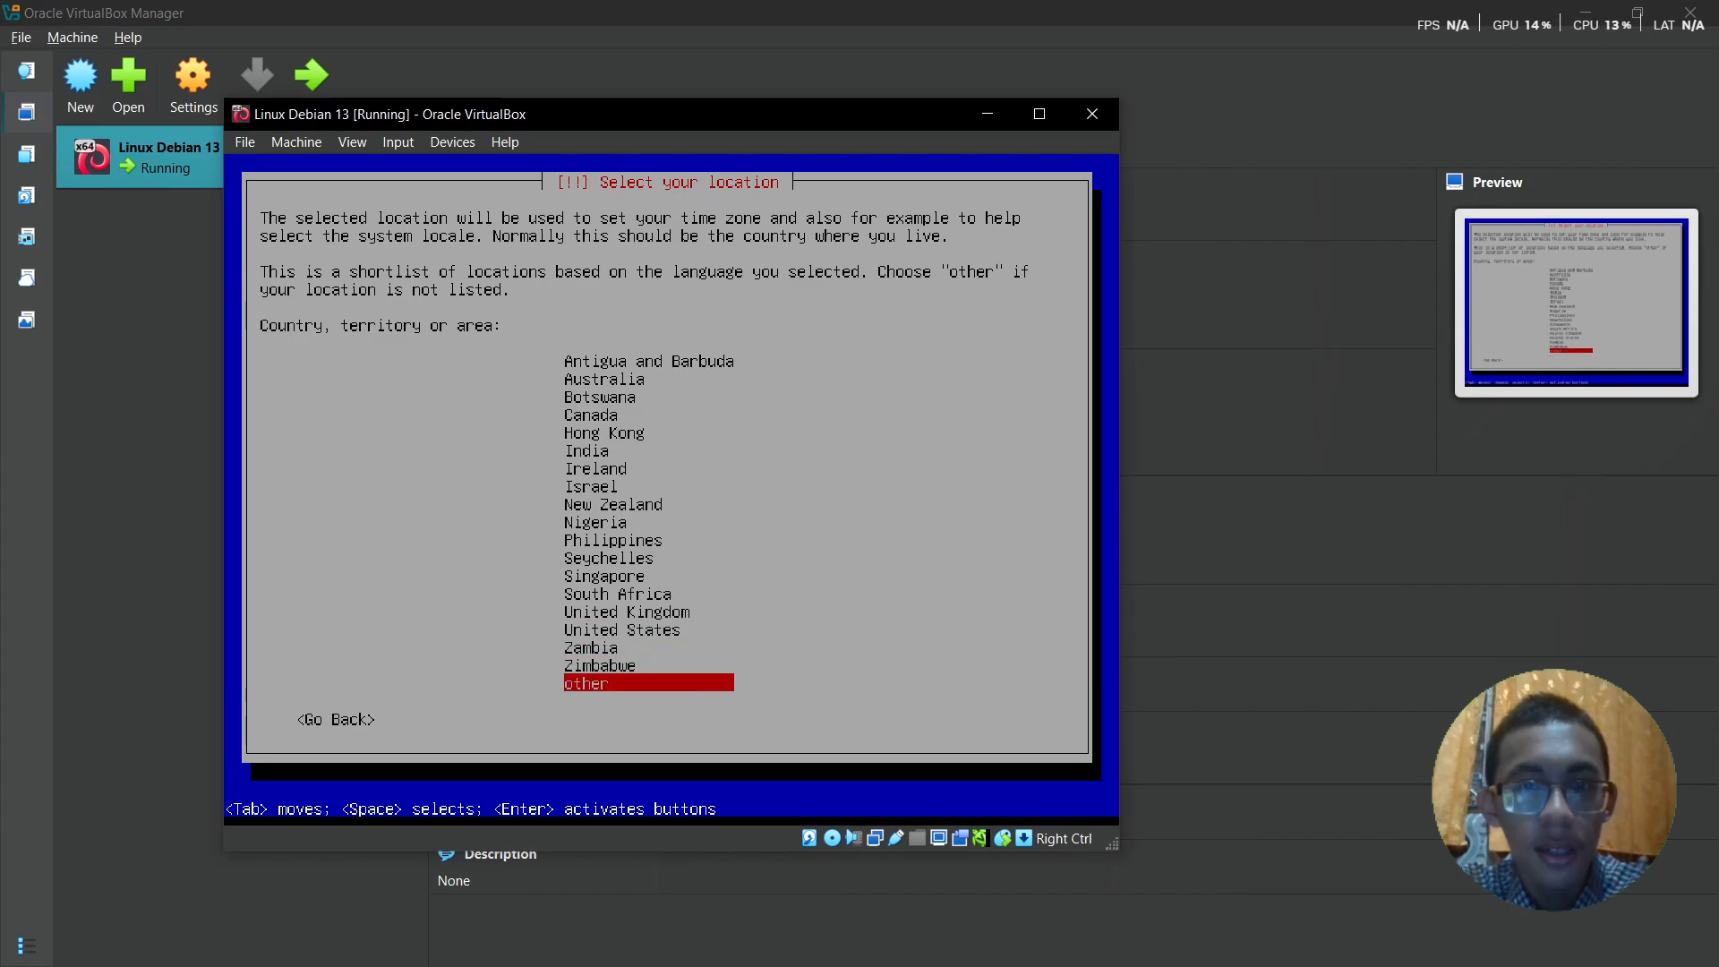
key(Return)
key(Up)
key(Up)
key(Up)
key(Up)
key(Up)
key(Up)
key(Return)
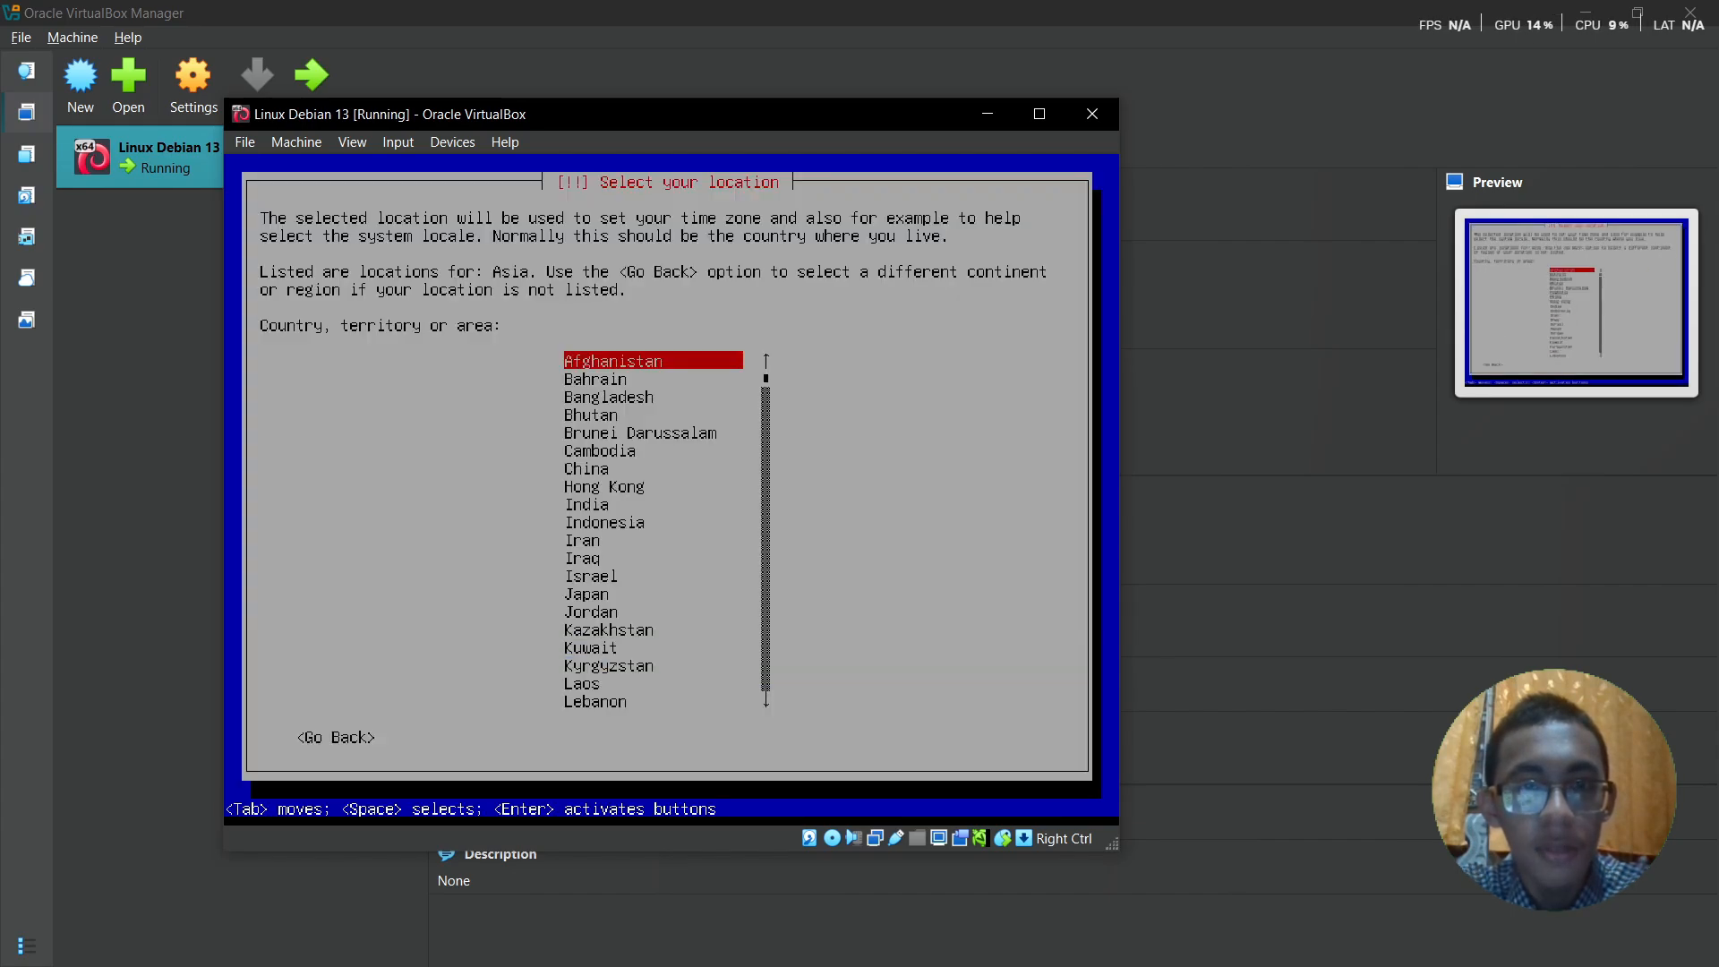
key(Down)
key(Down)
key(Down)
key(Down)
key(Down)
key(Down)
key(Down)
key(Down)
key(Down)
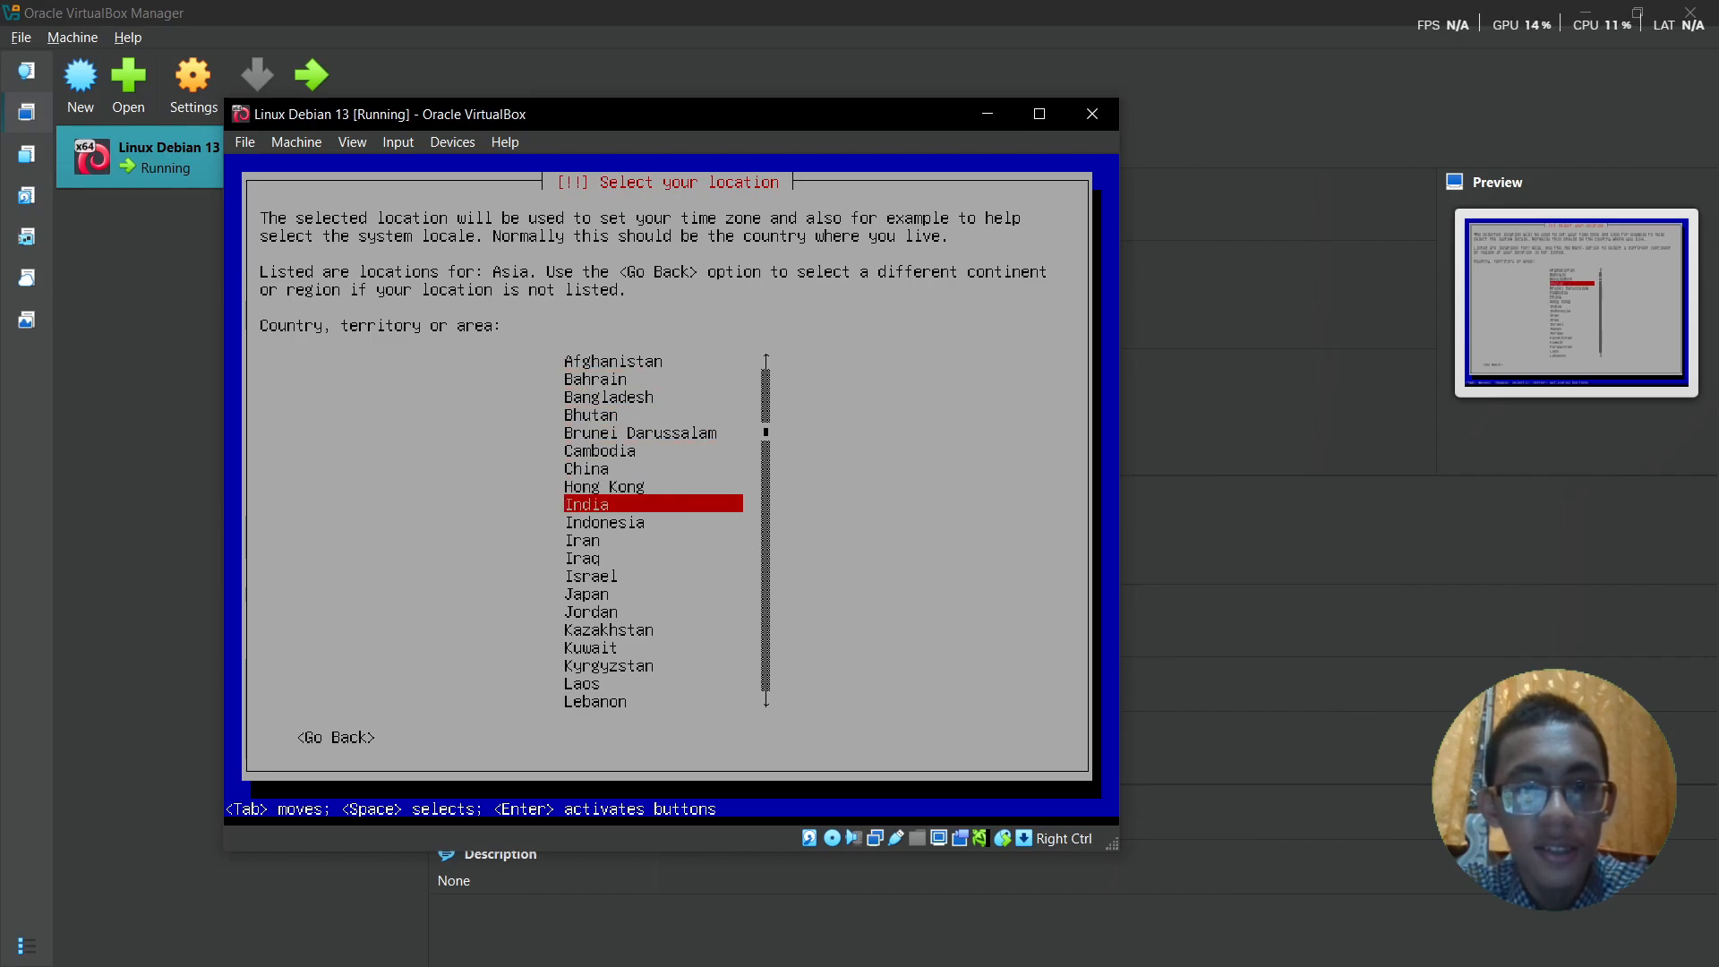
key(Return)
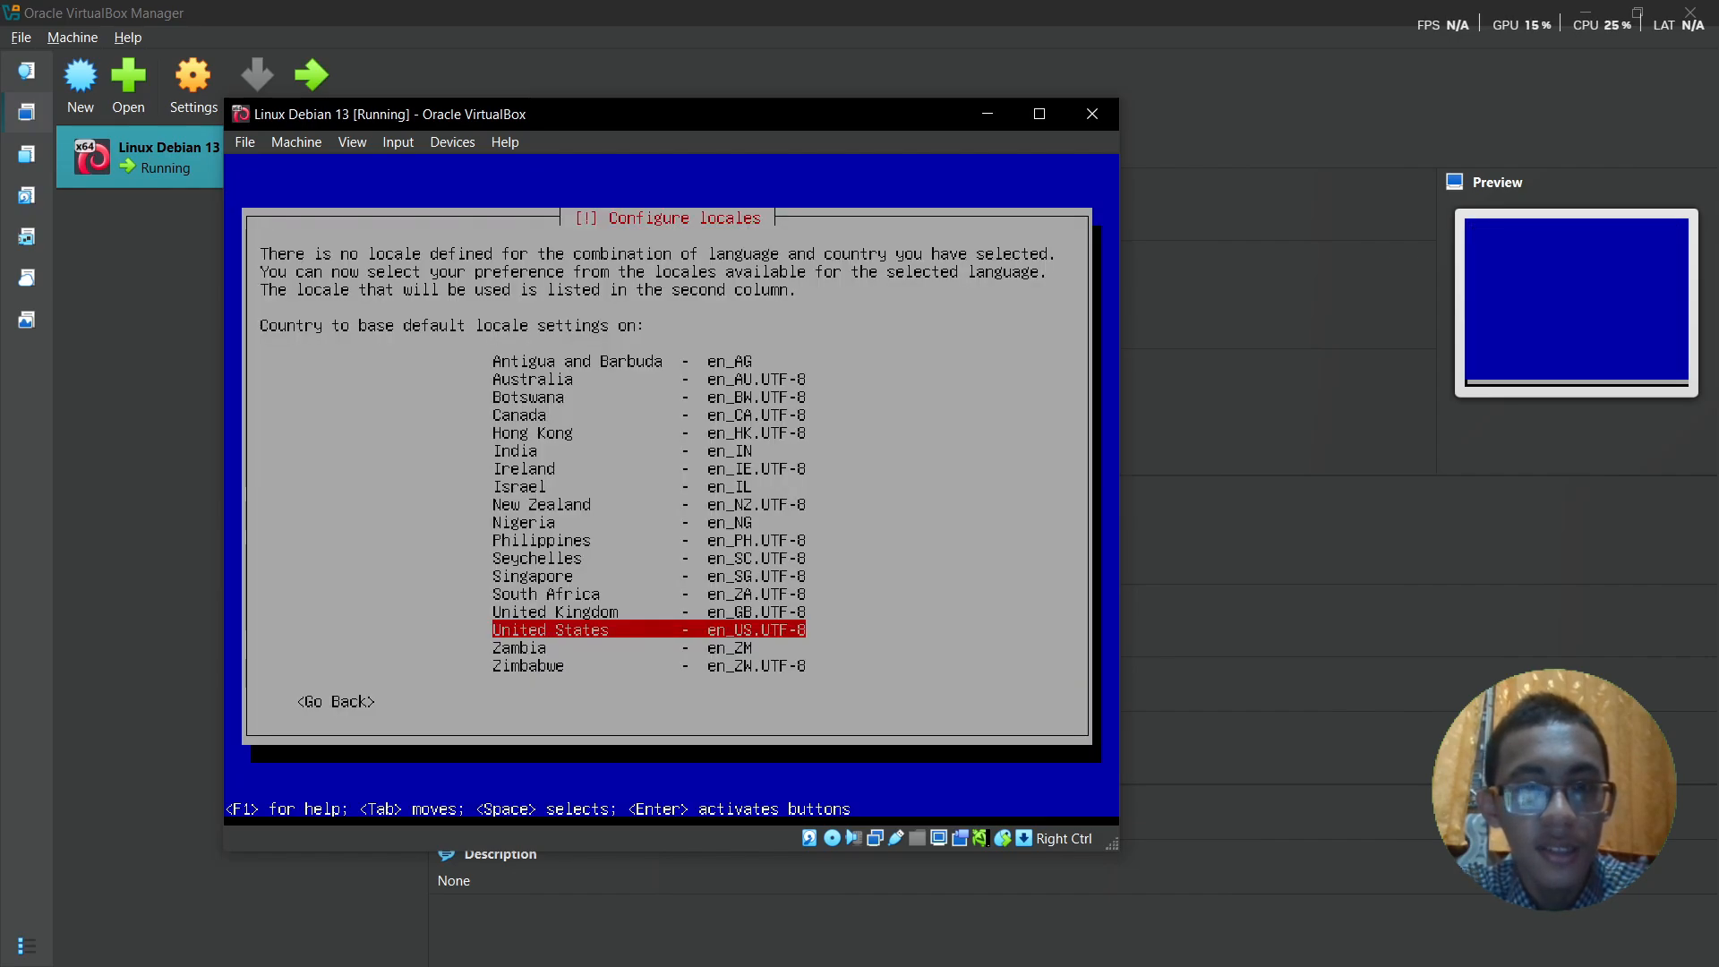
key(Return)
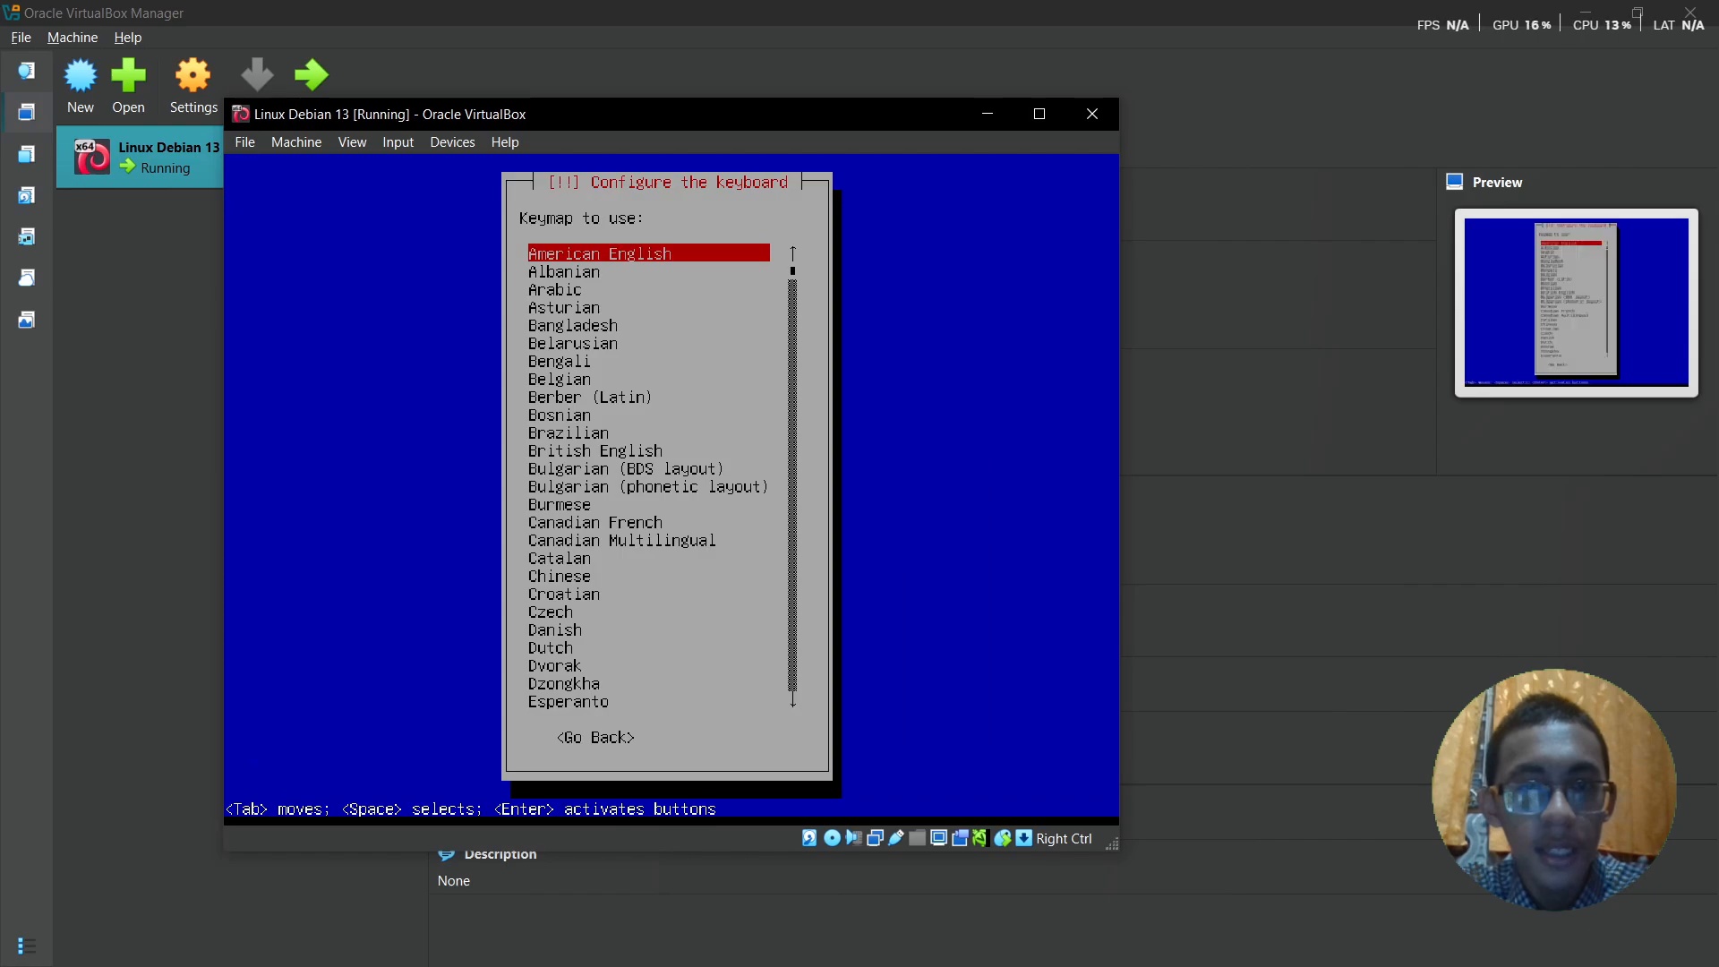
key(Return)
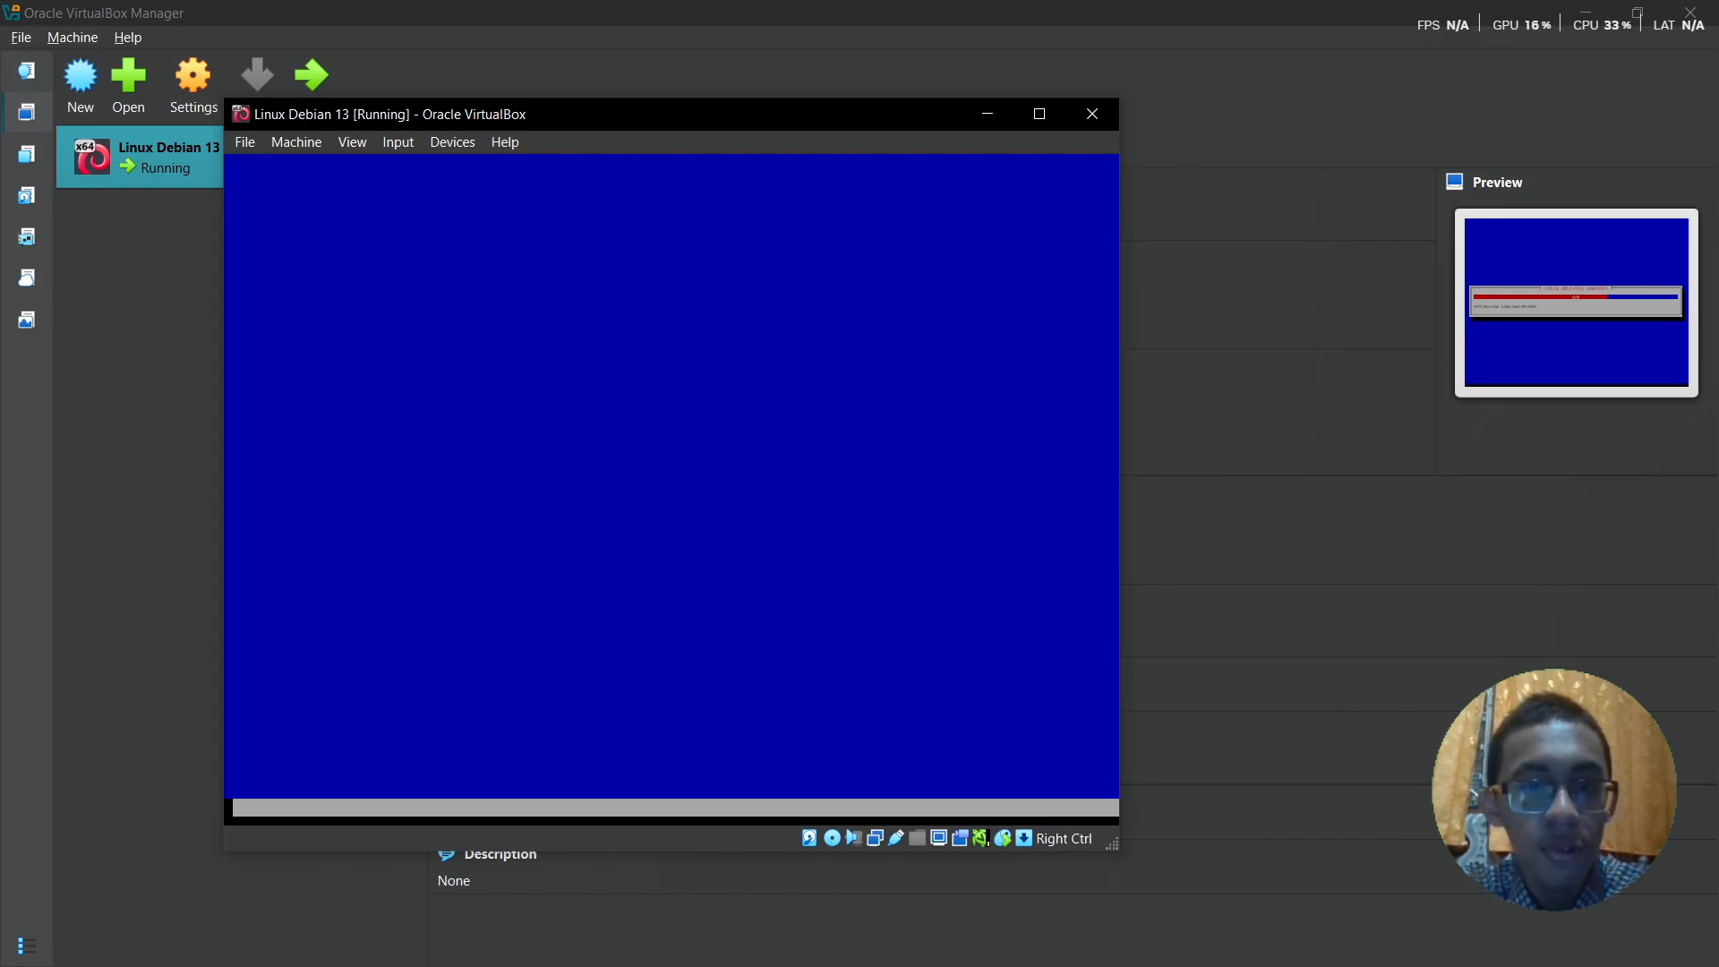
- Skip network configuration and keep 'debian' as the hostname
key(Tab)
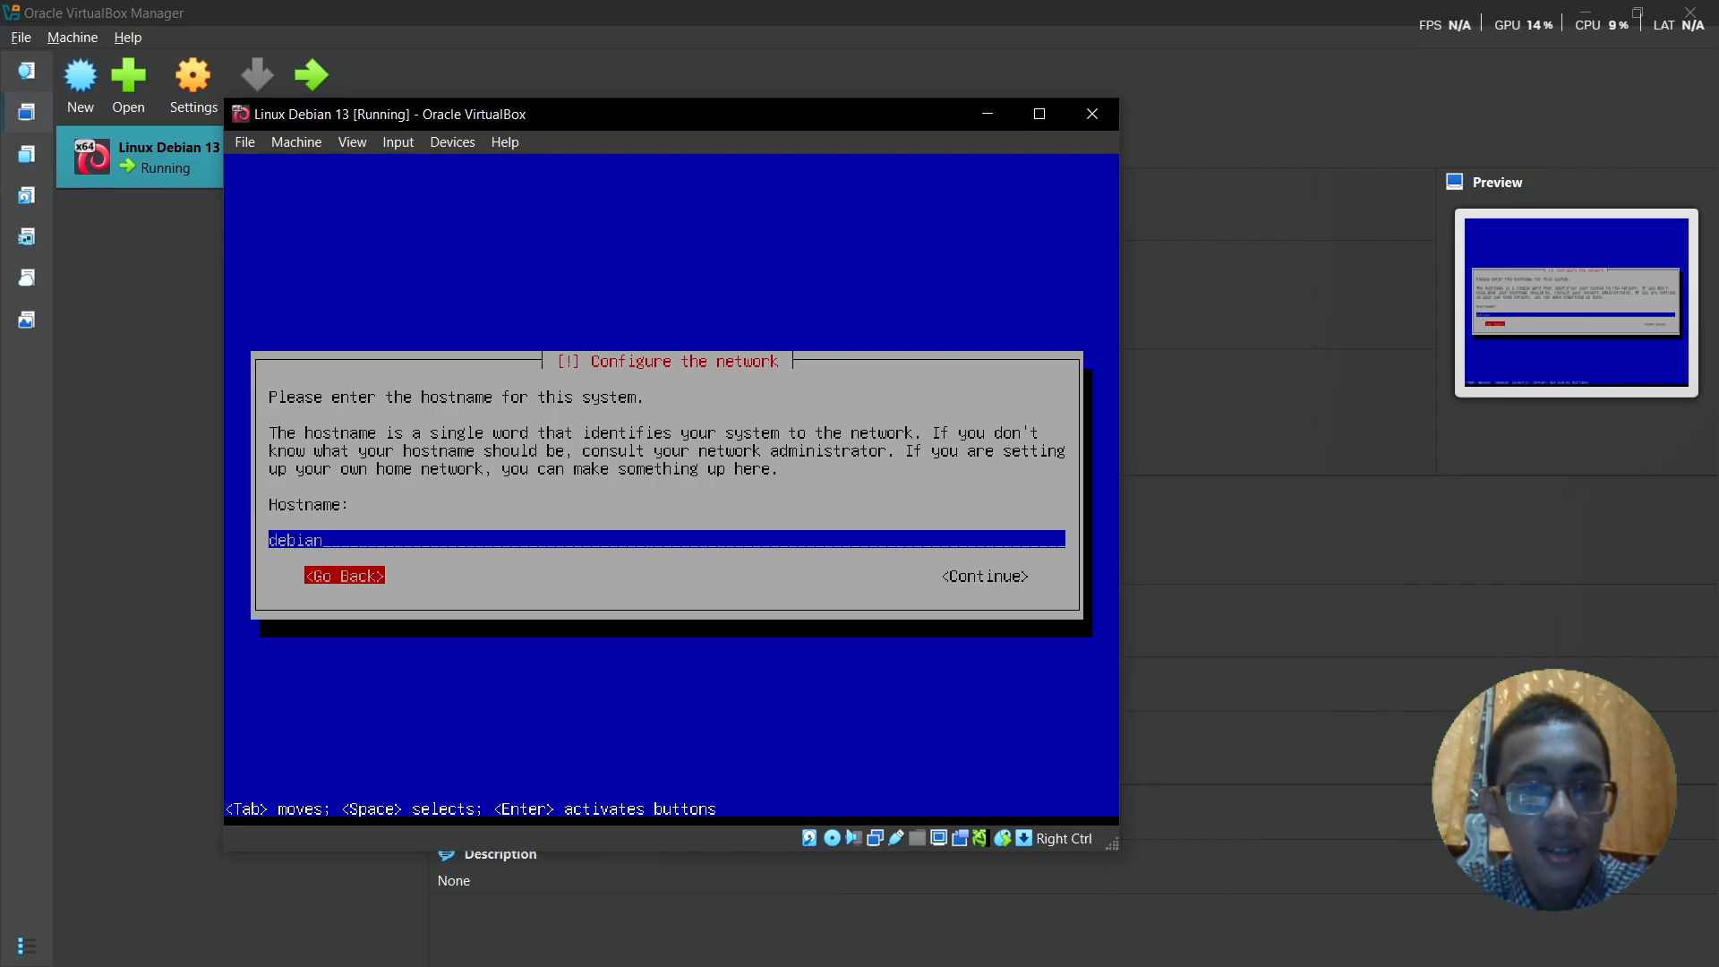
key(Return)
key(Down)
key(Down)
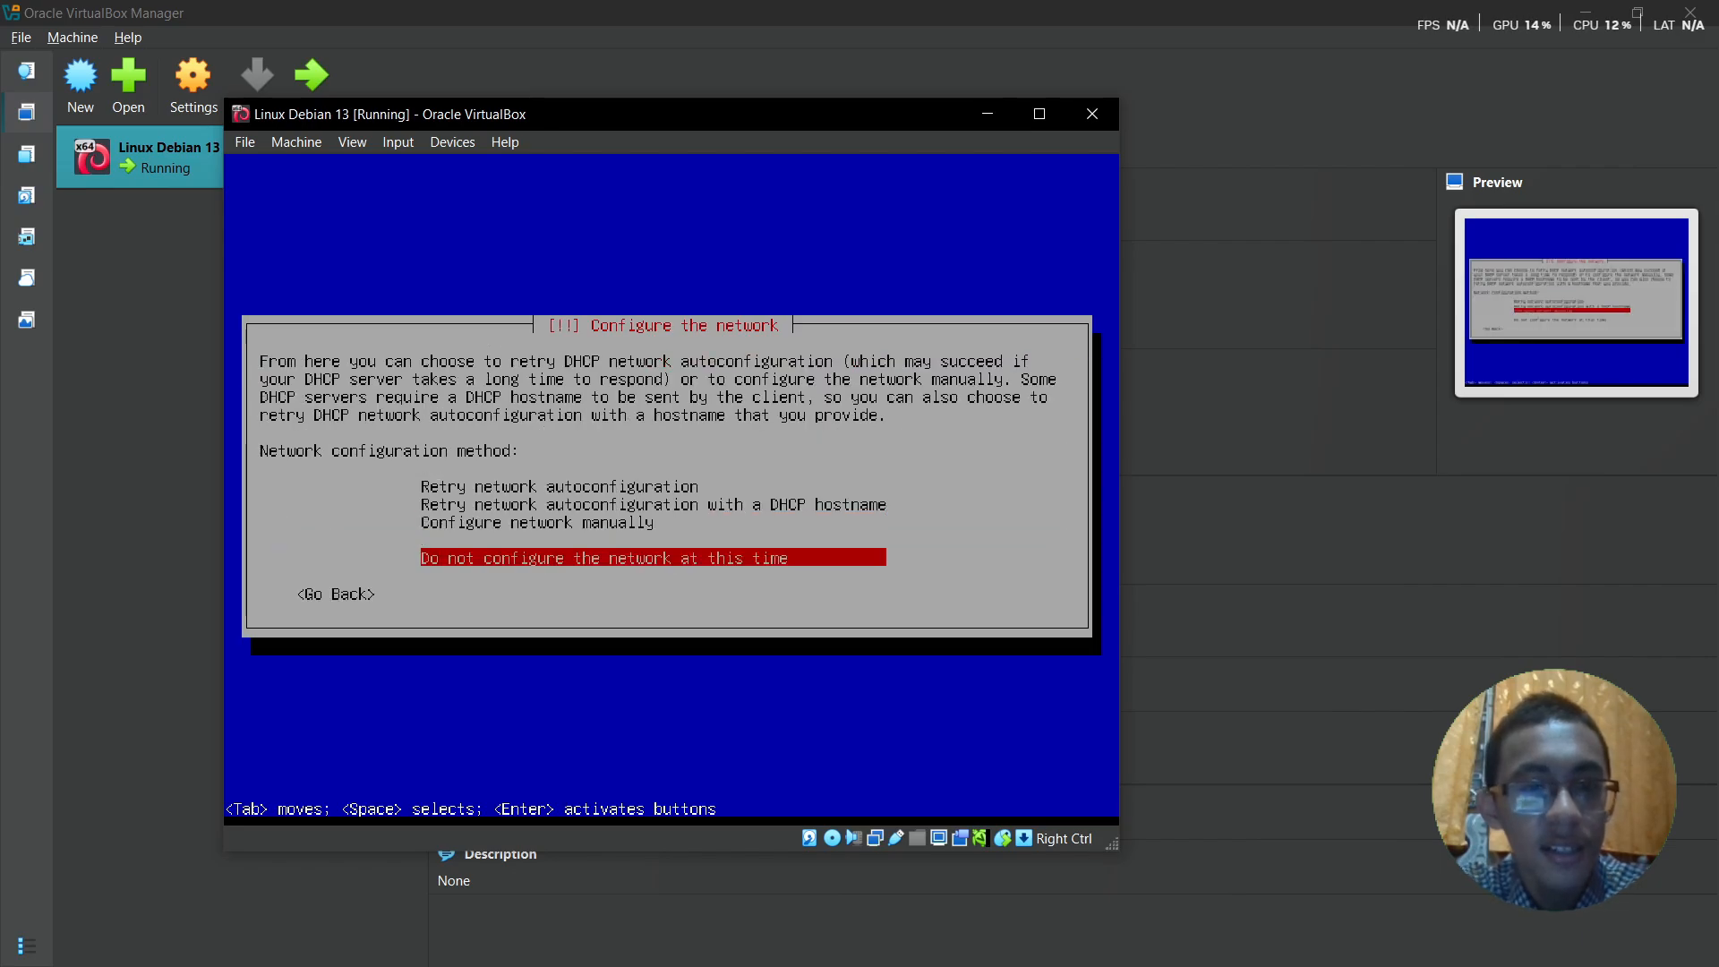
key(Return)
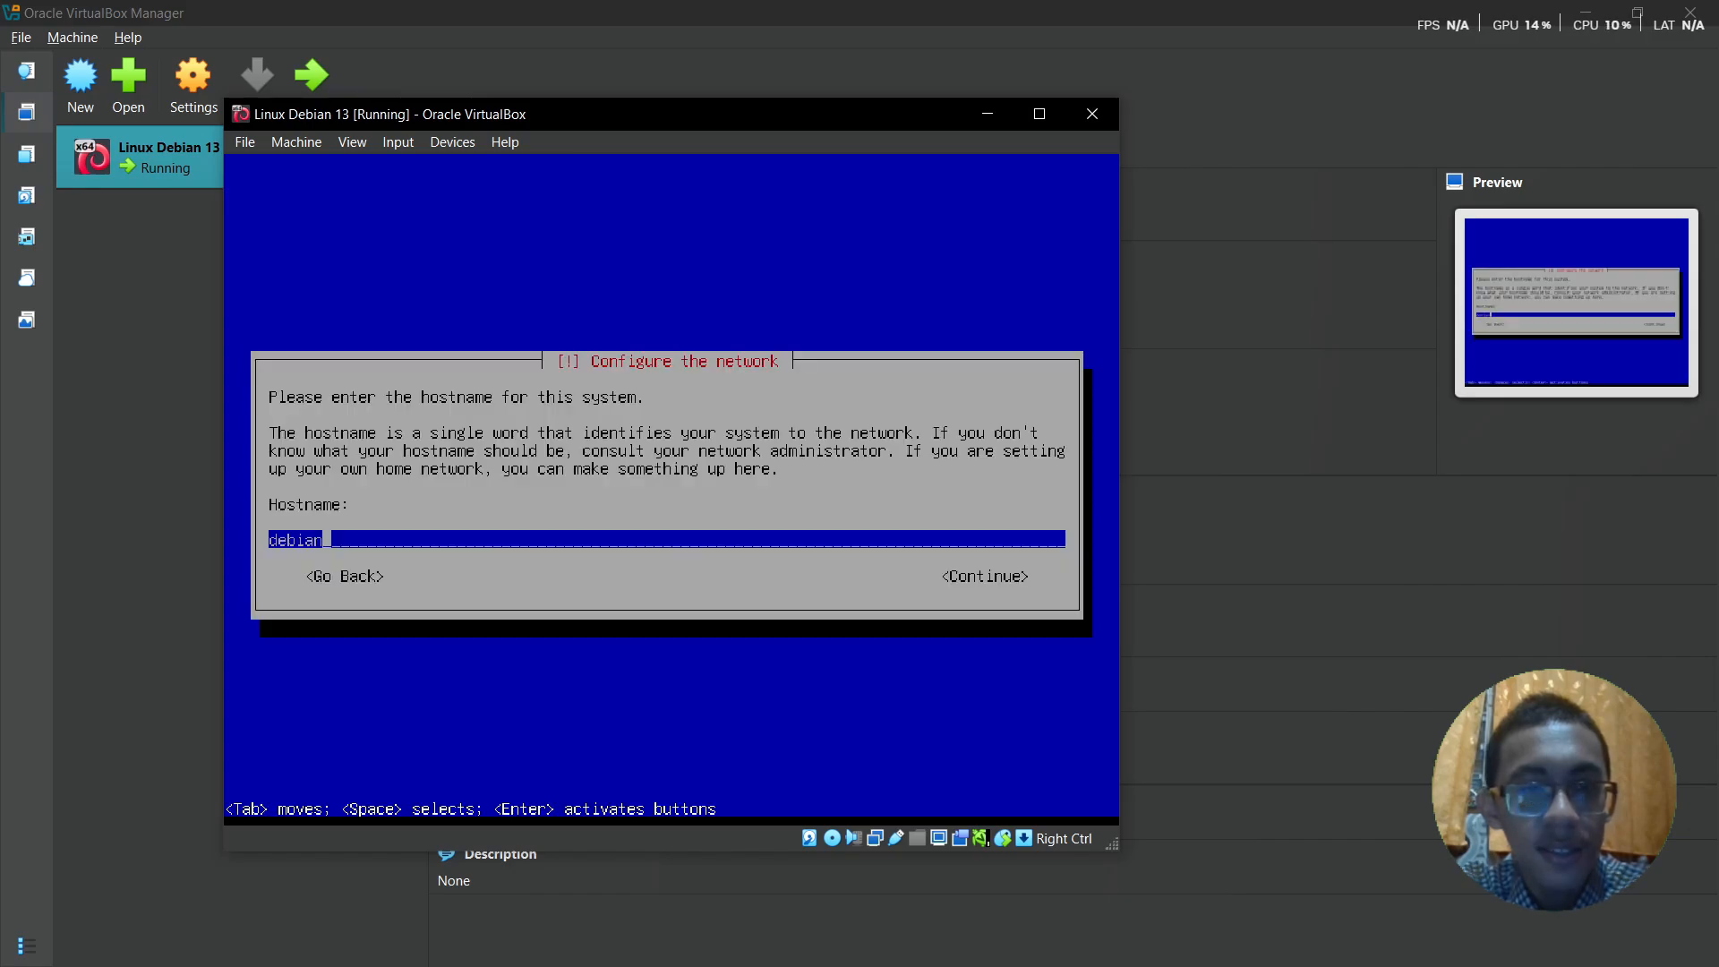
key(Return)
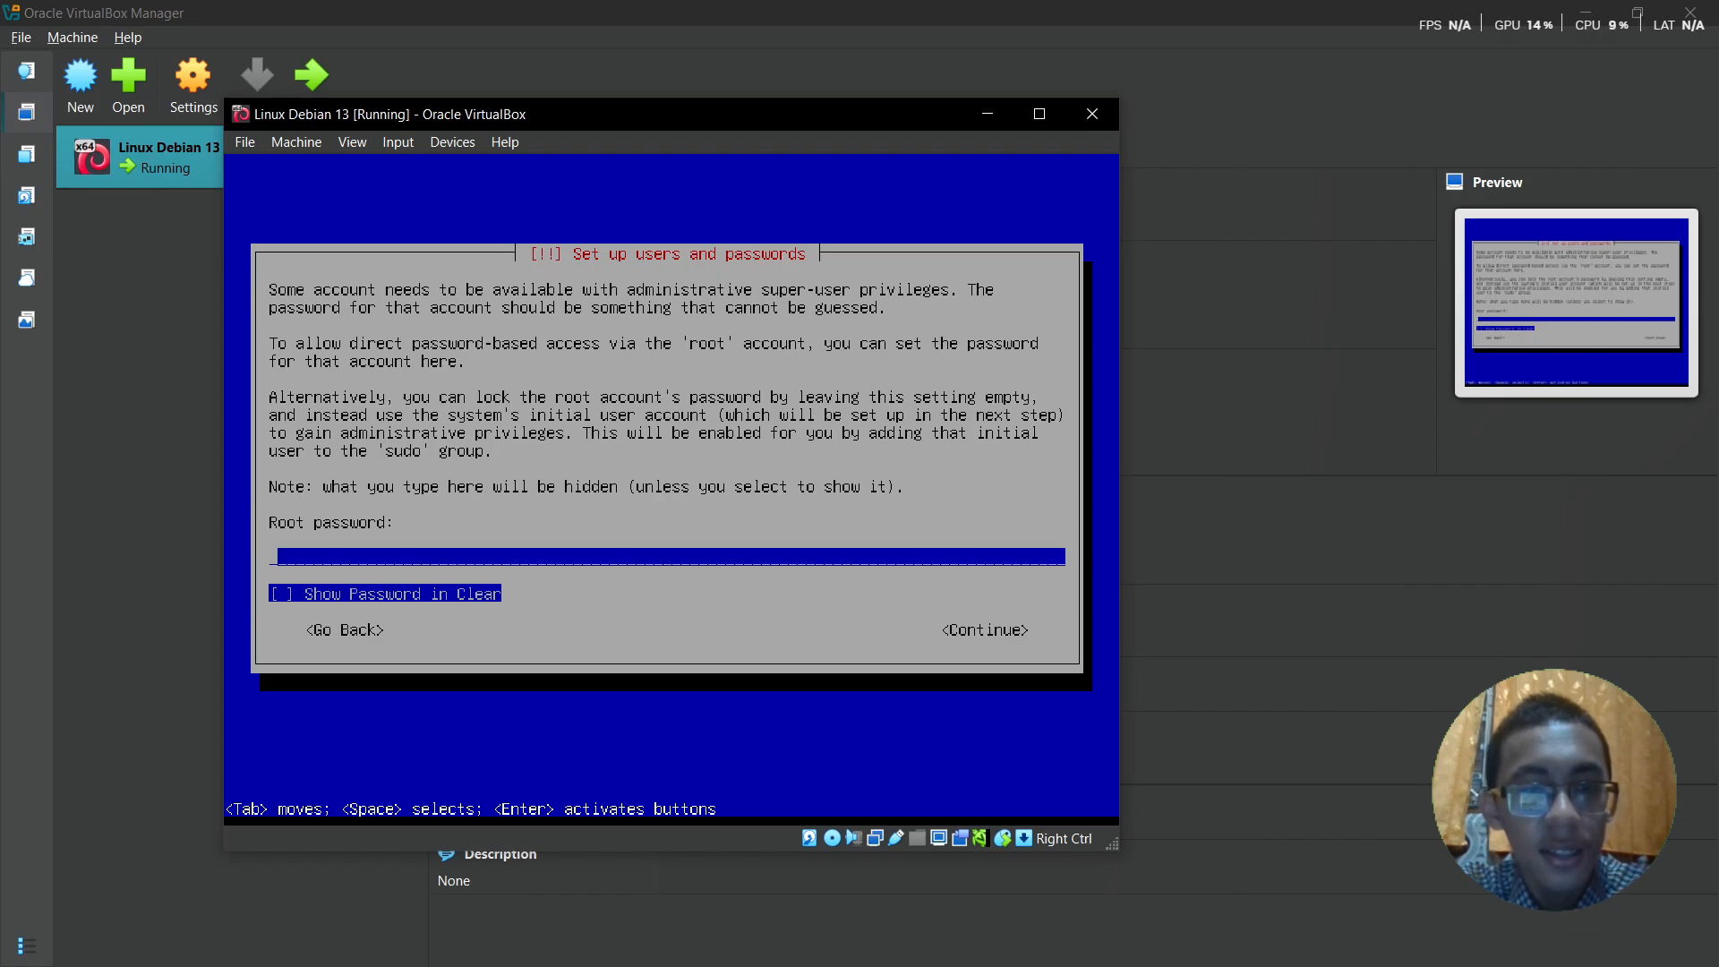
- Set and confirm the root password
text(**)
key(Return)
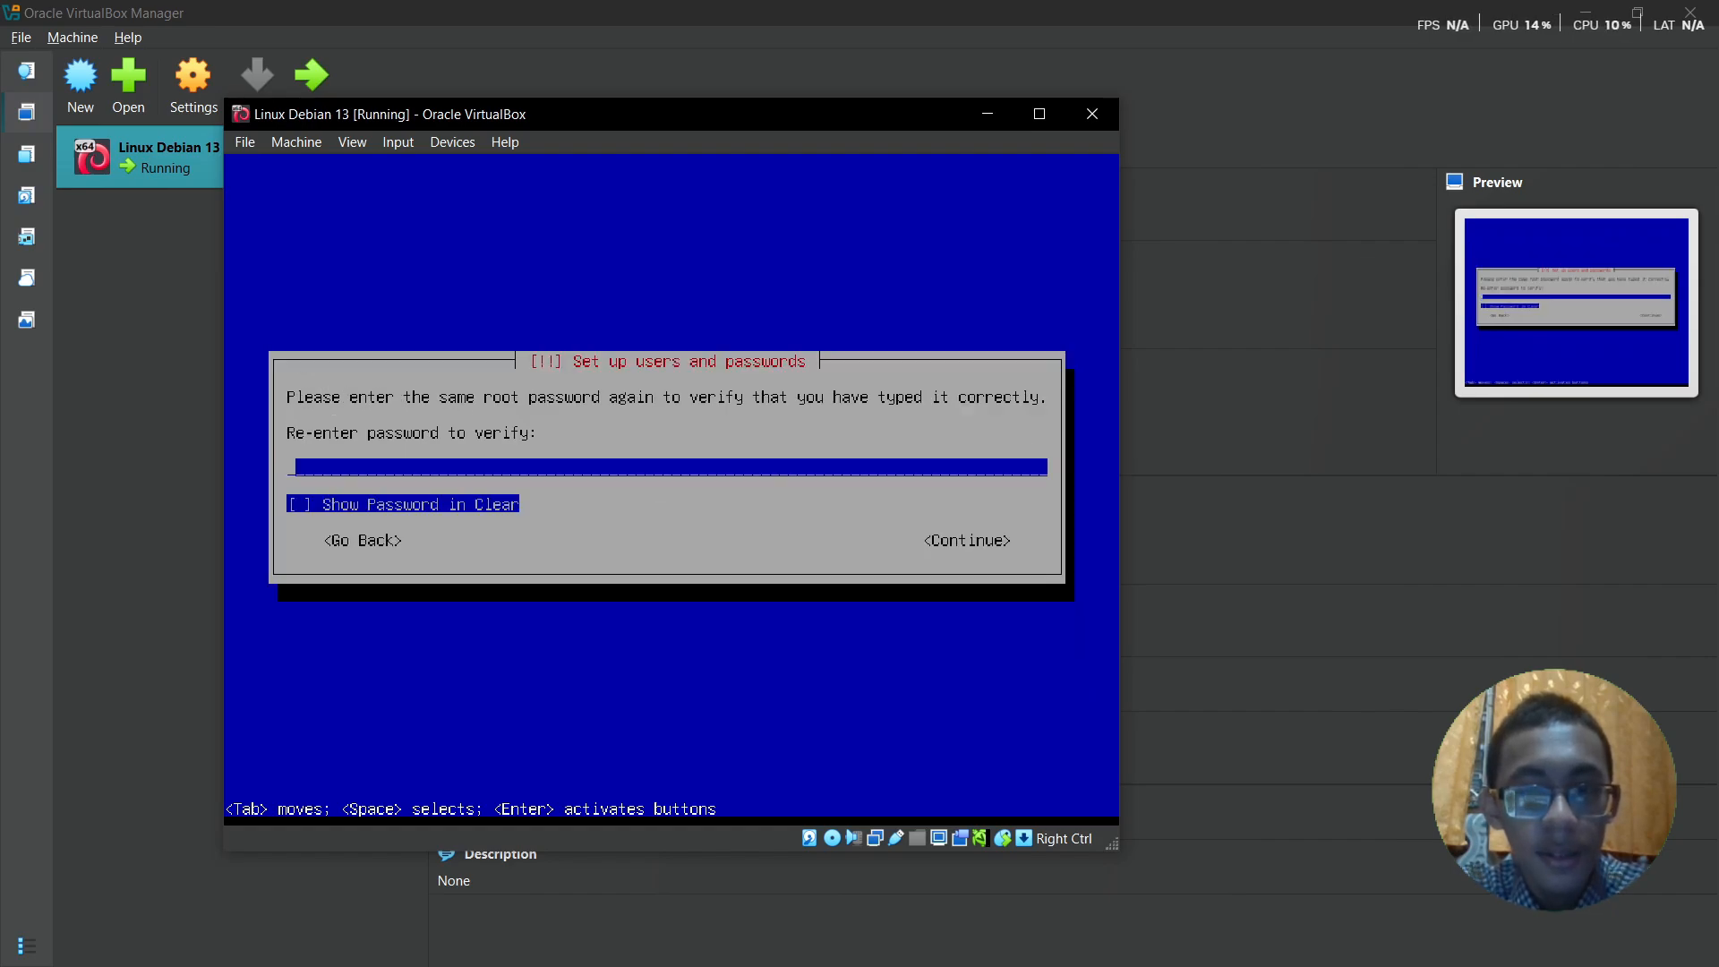
text(**)
key(Return)
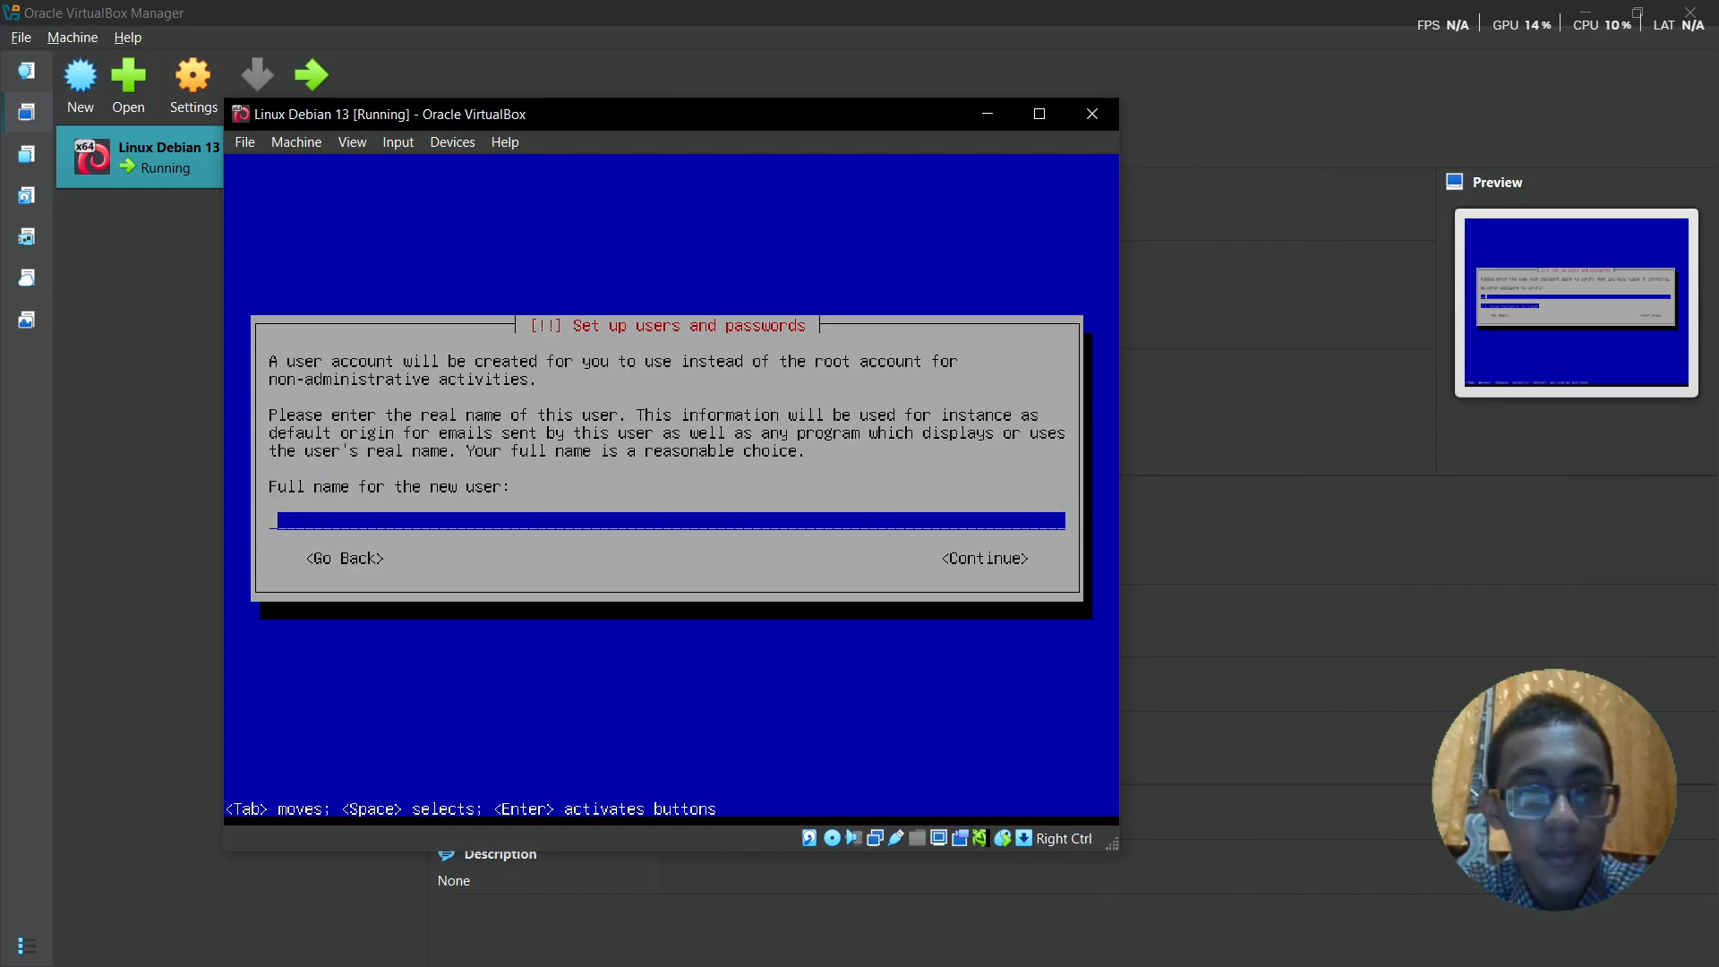
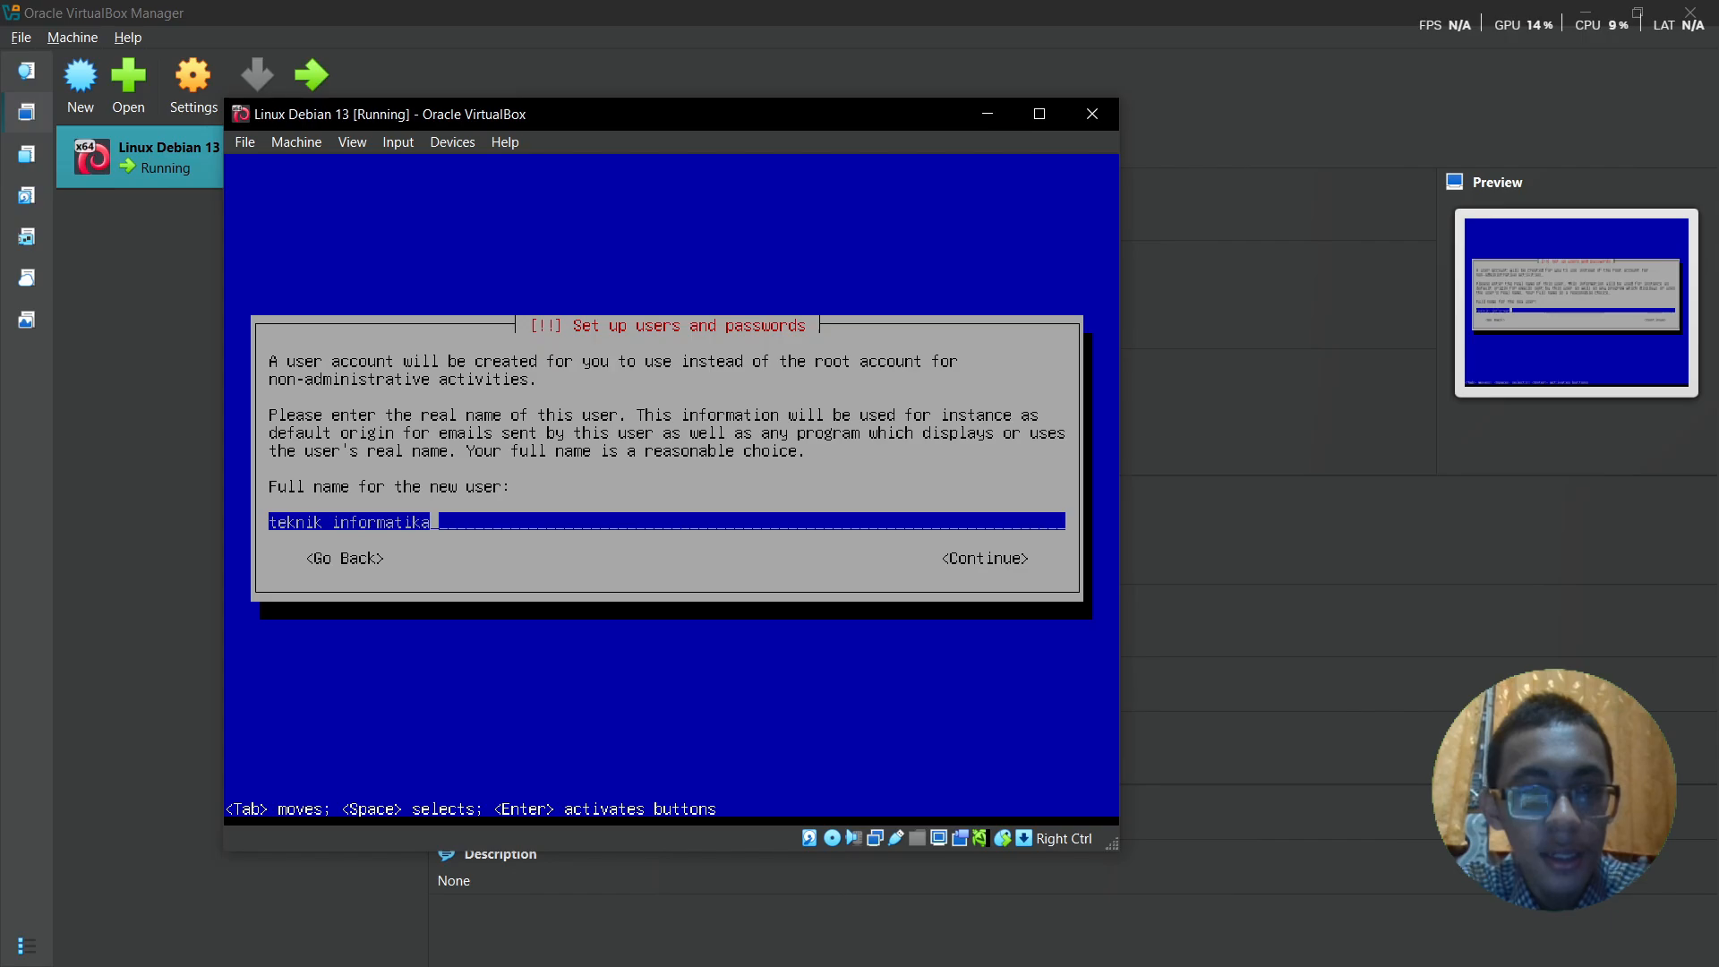
- Create the user 'teknik informatika' with username 'informatika' and a confirmed password
key(Return)
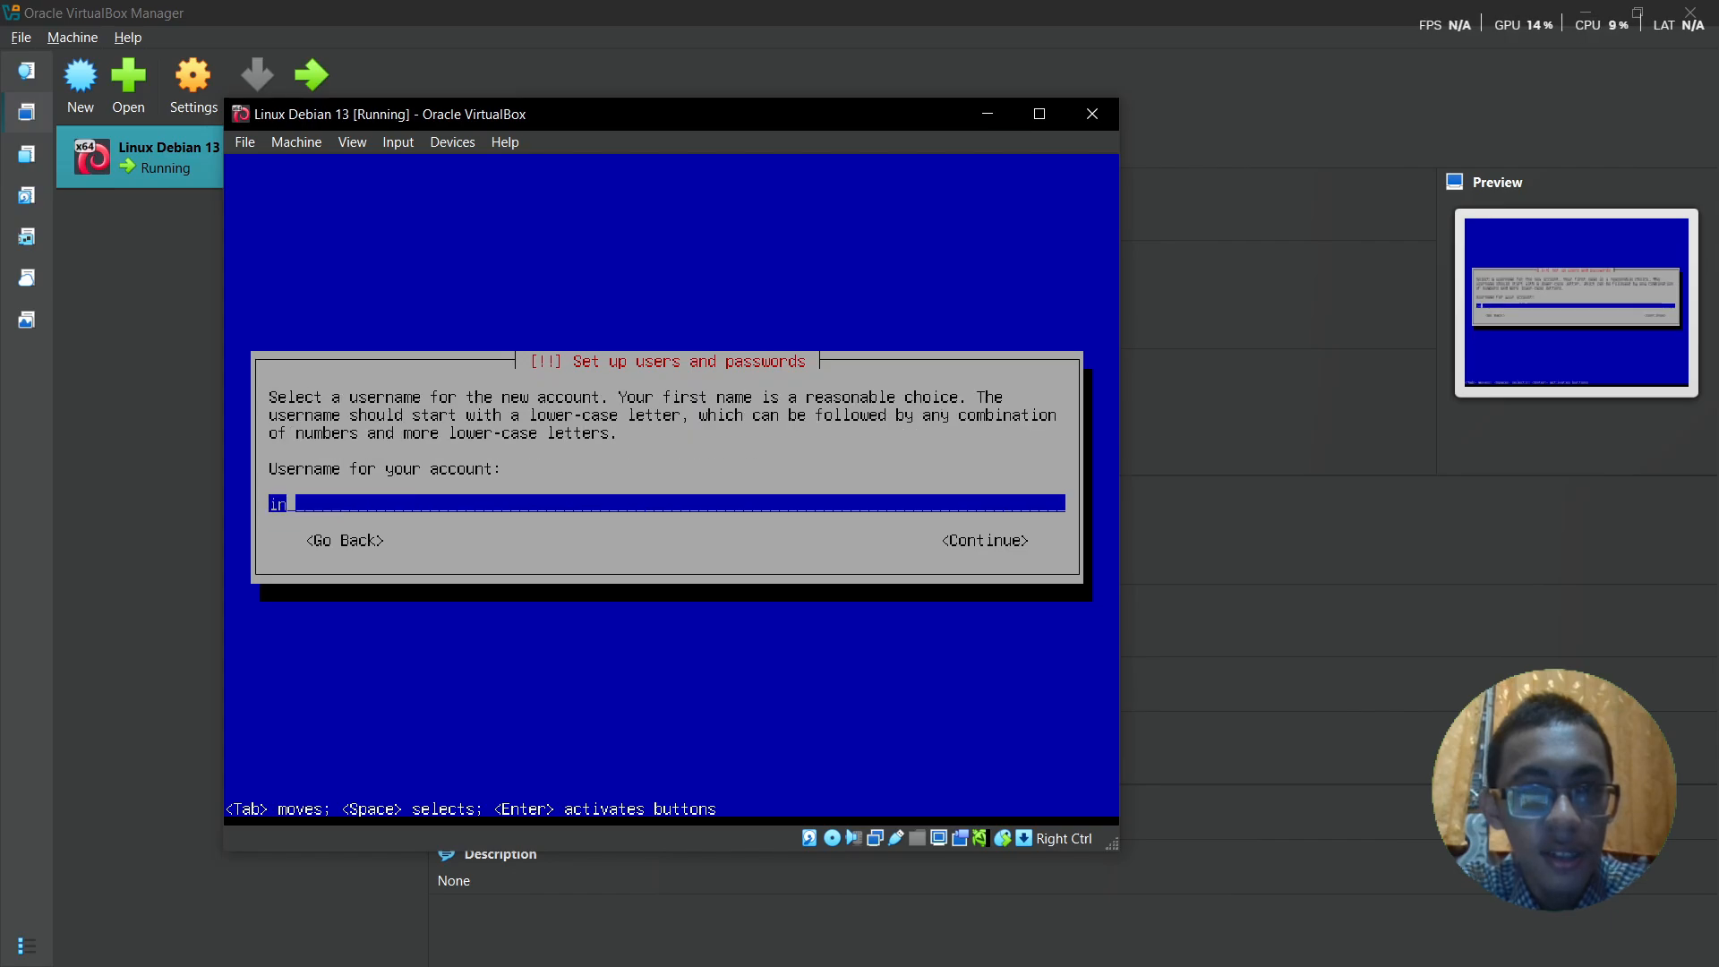
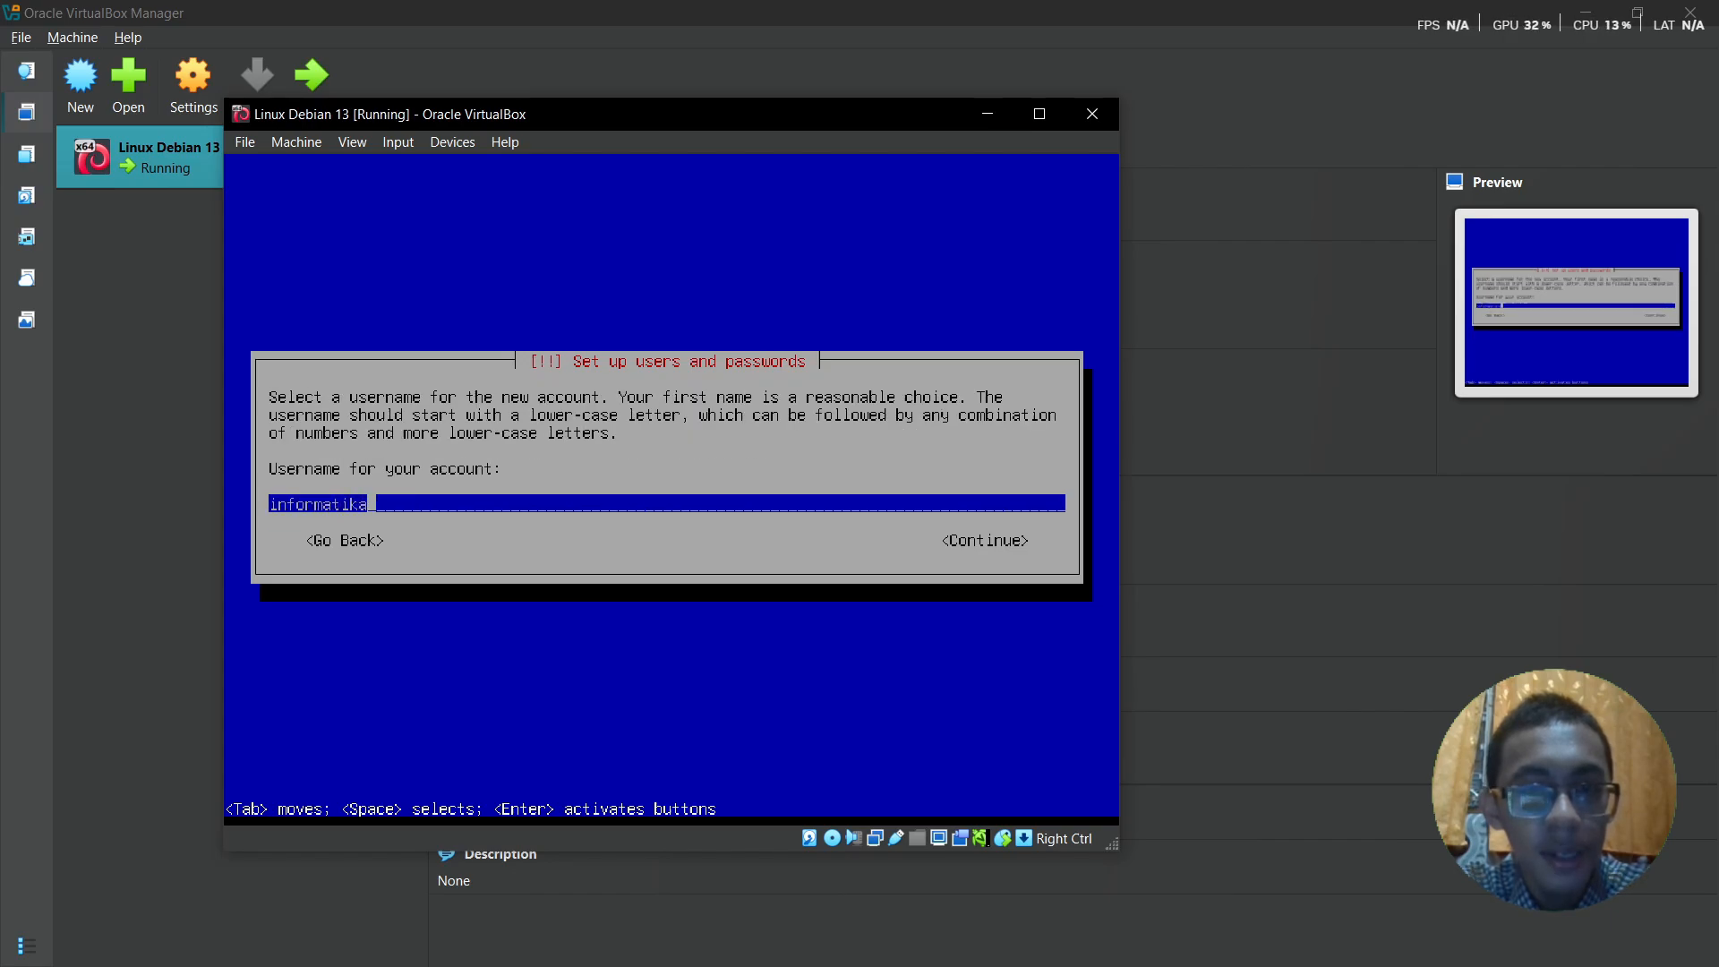
key(Return)
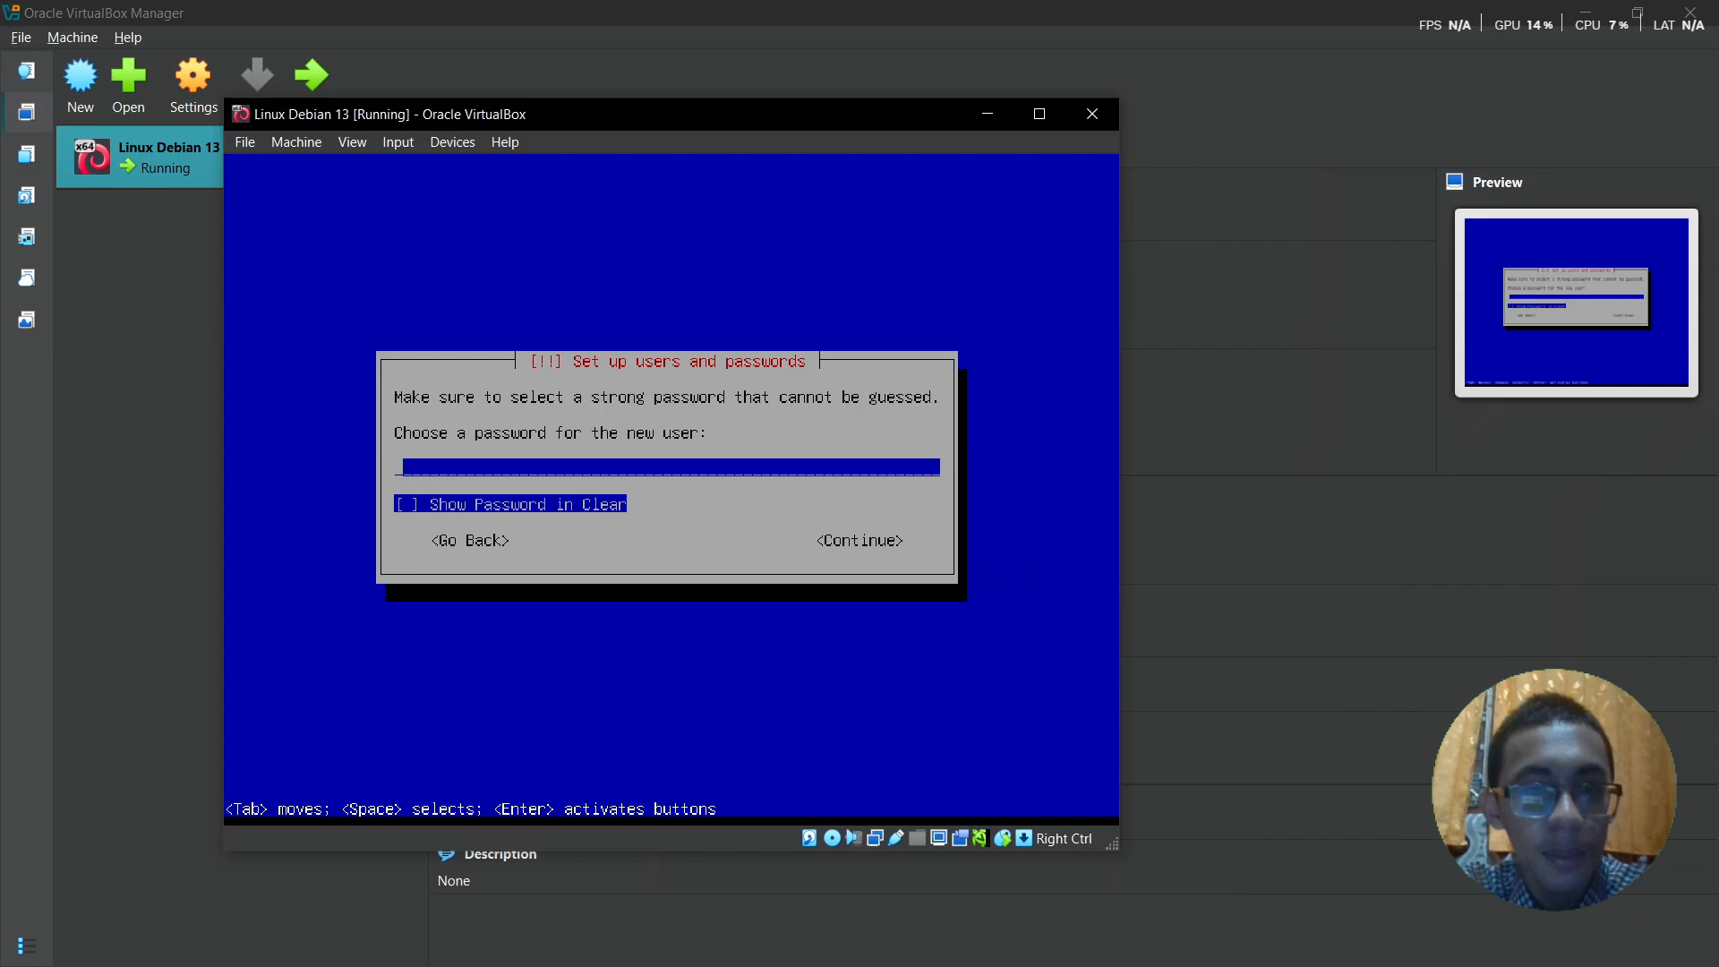
key(Return)
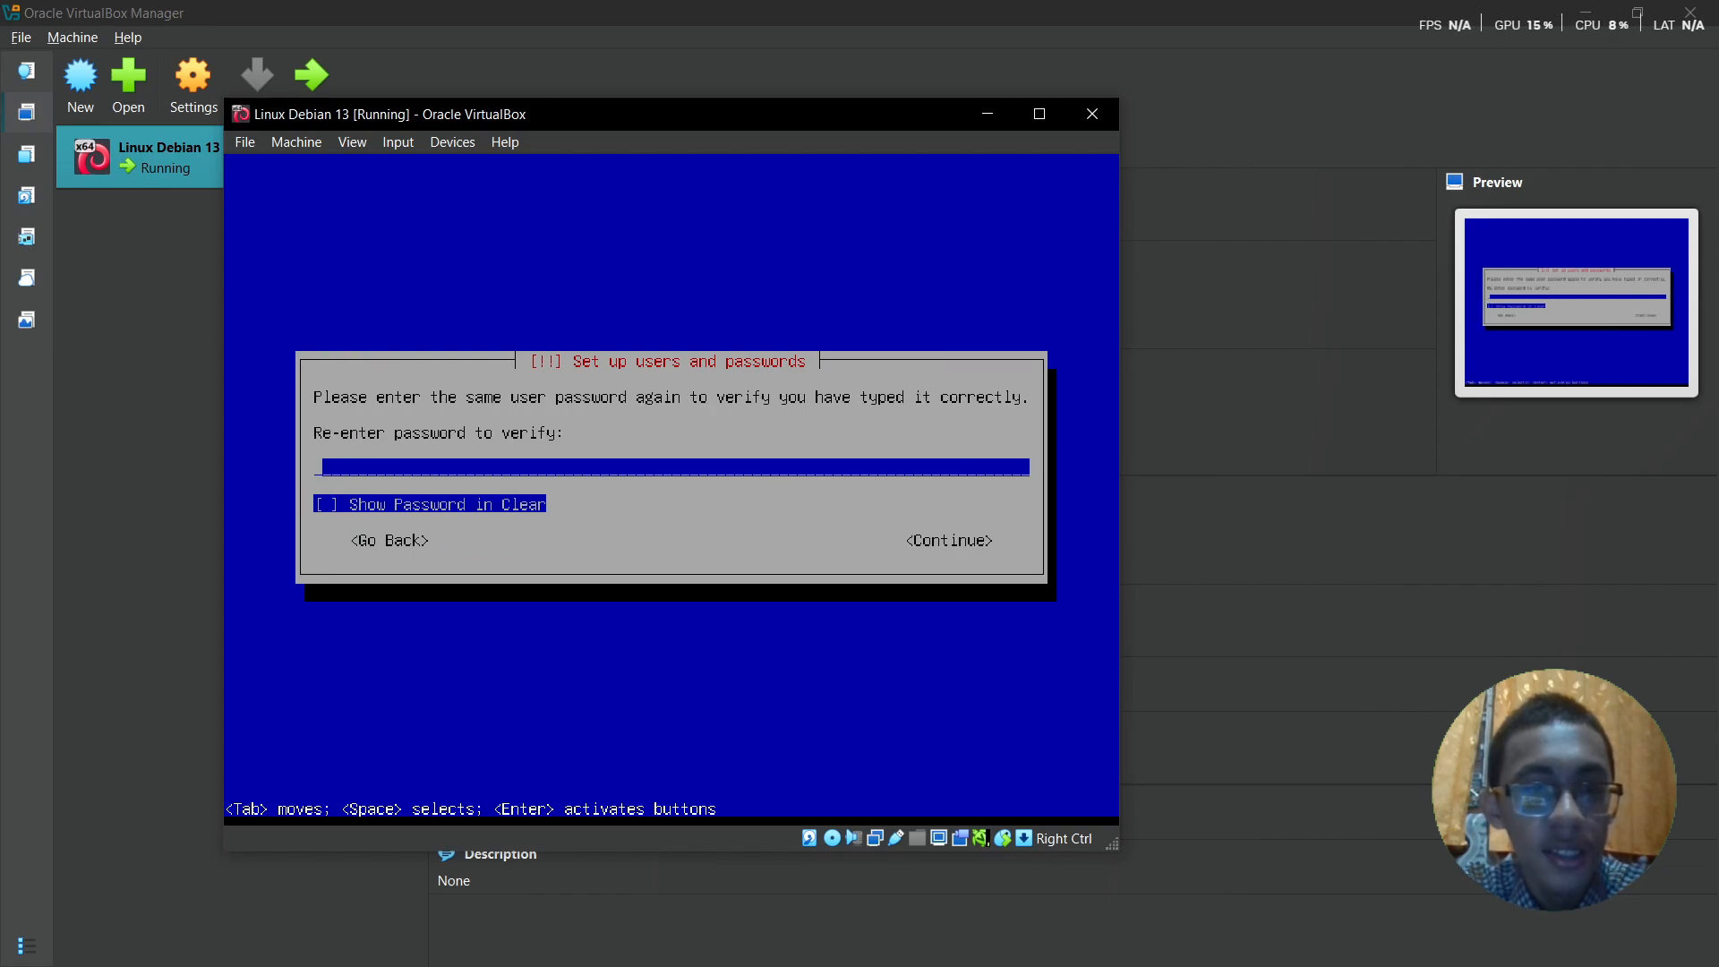
key(Return)
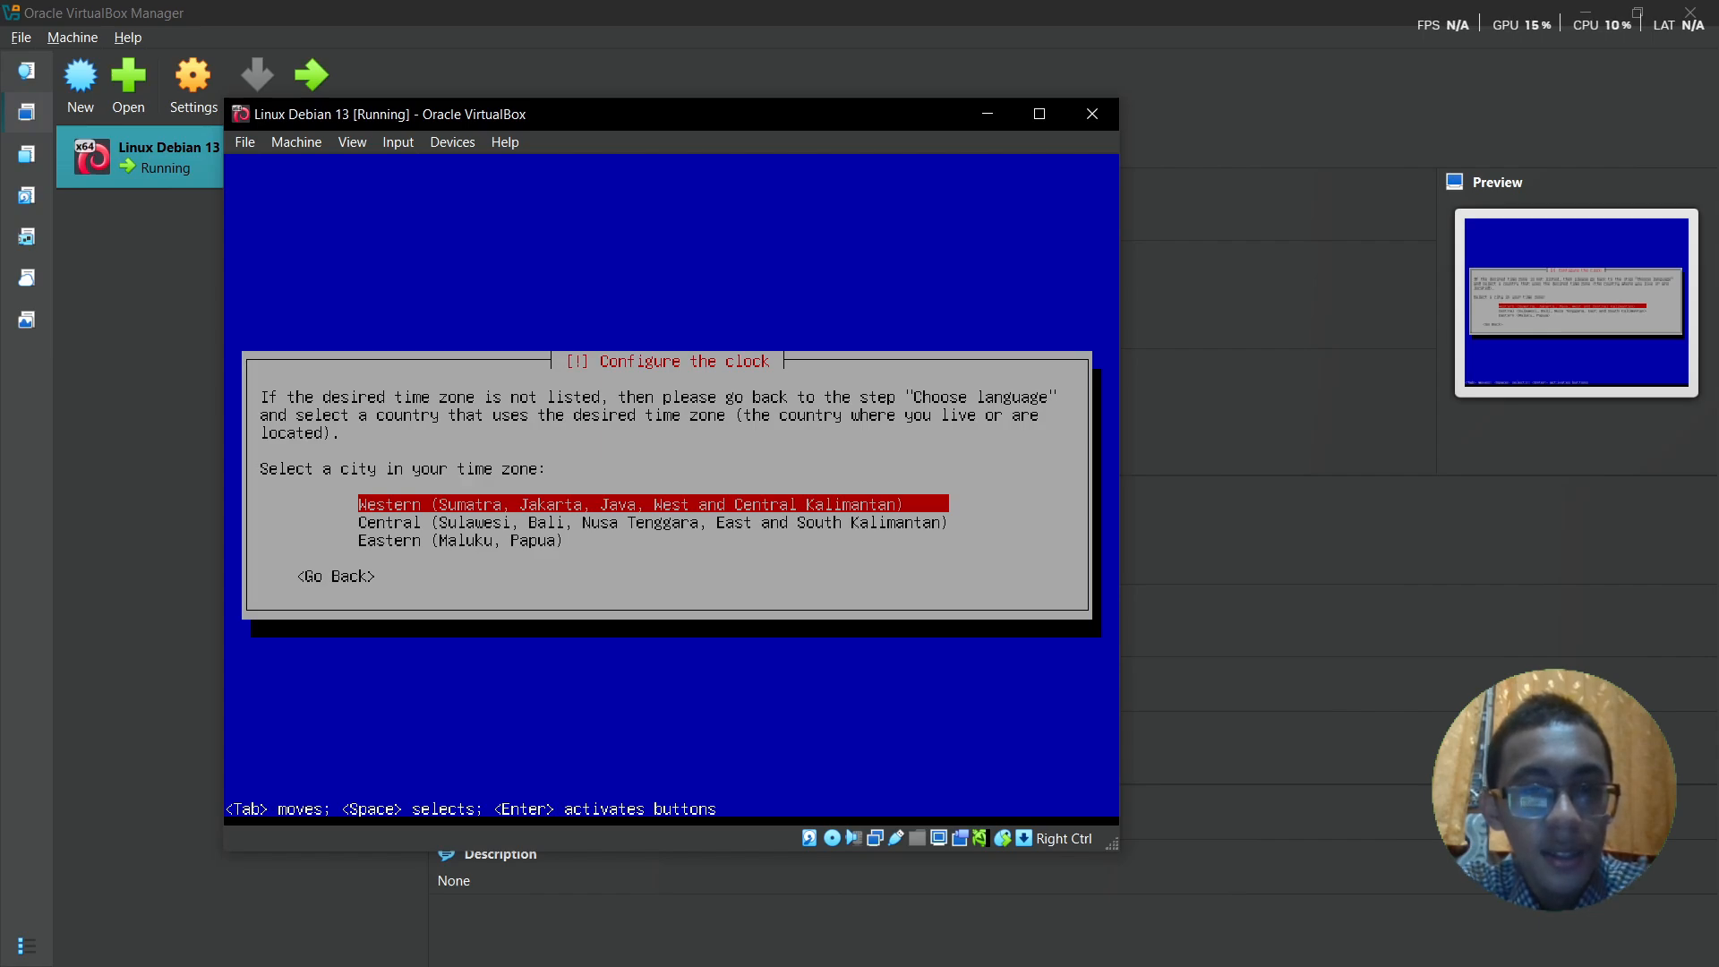
- Set the clock to the Western time zone
key(Down)
key(Down)
key(Up)
key(Up)
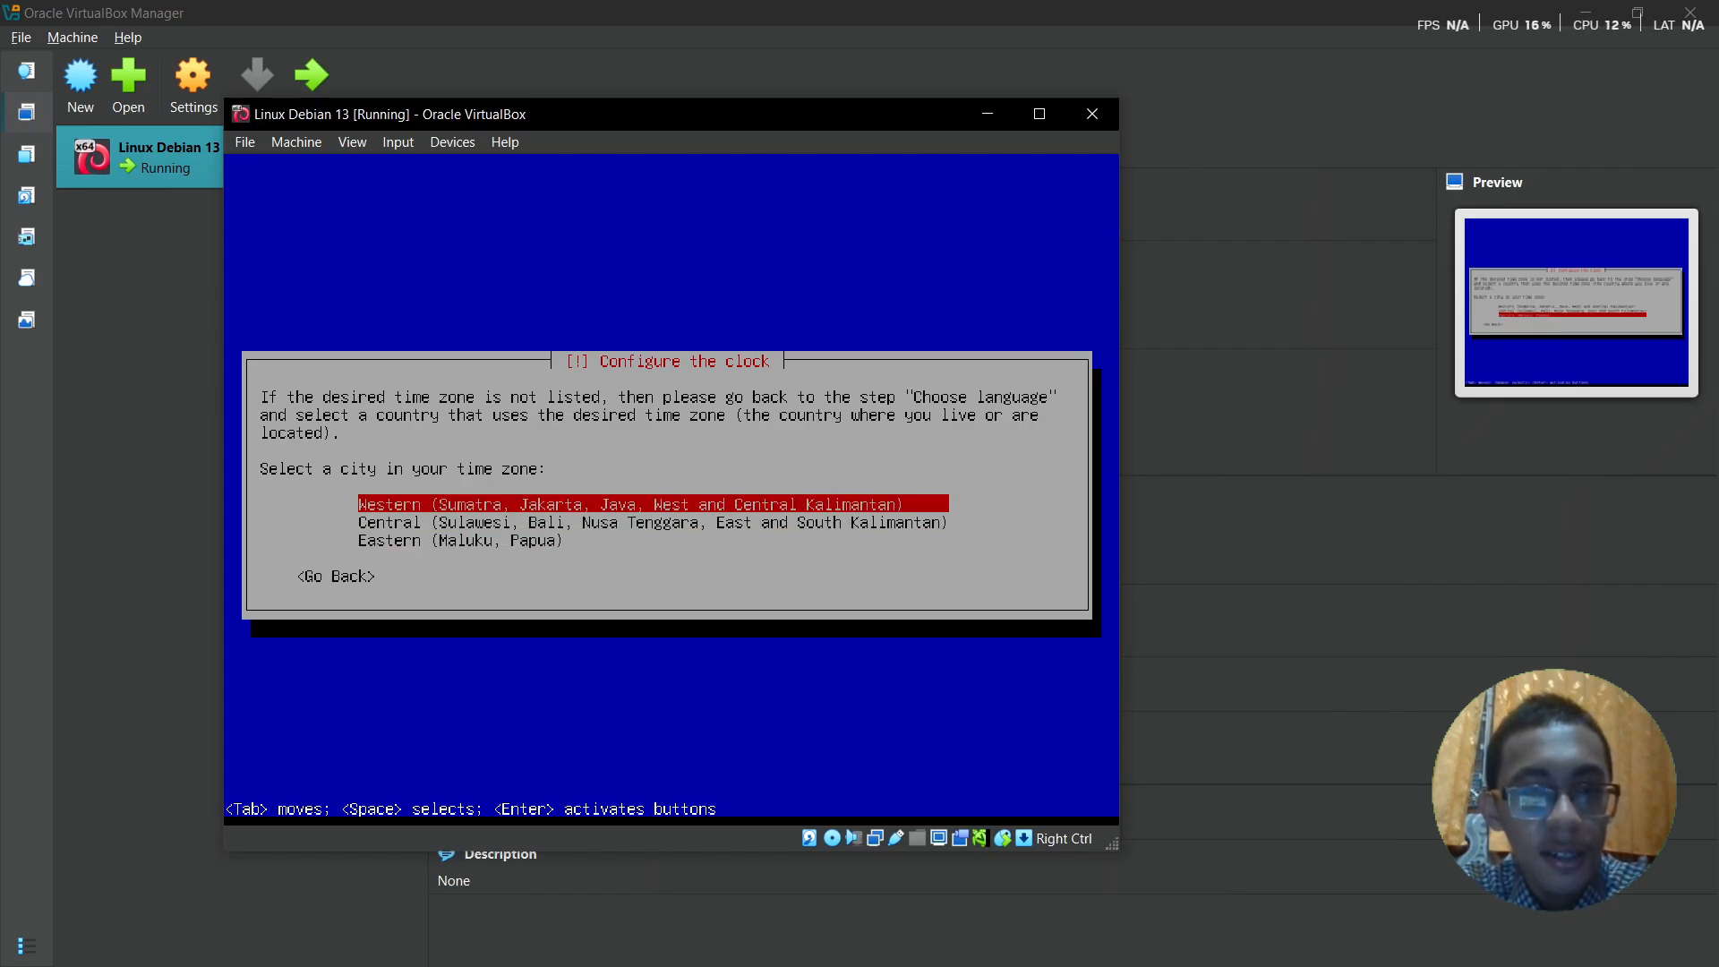
key(Return)
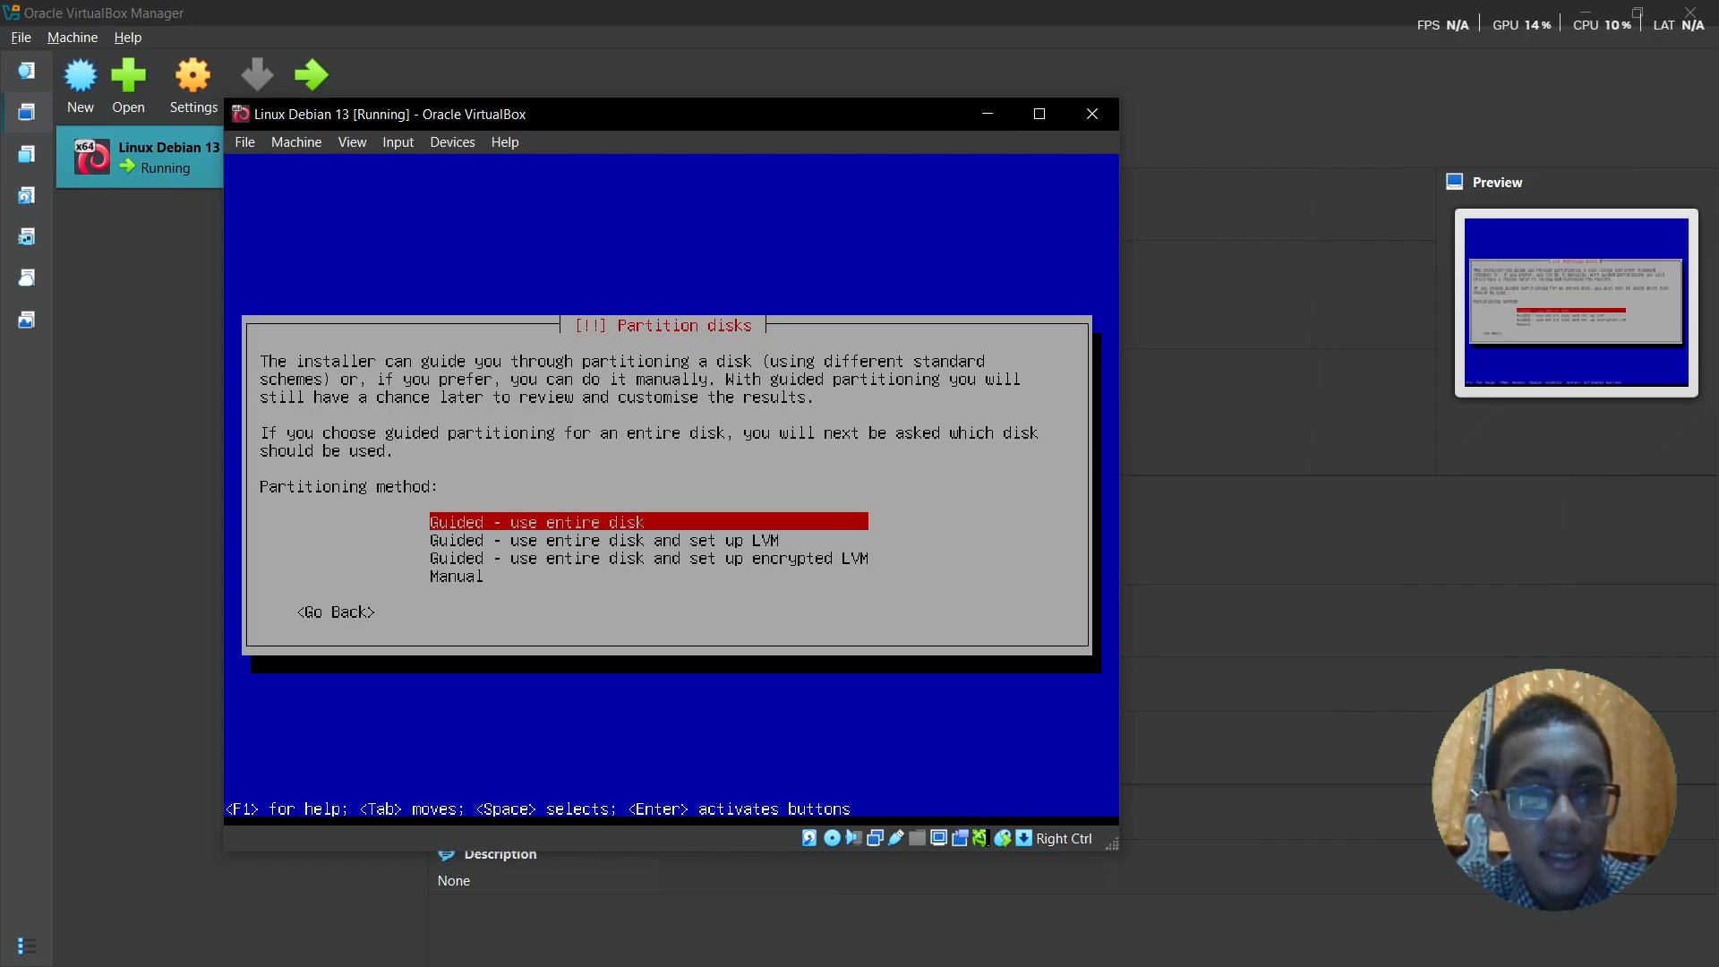
- Guided-partition the entire 21.5 GB disk with all files in one partition
key(Down)
key(Down)
key(Down)
key(Up)
key(Up)
key(Up)
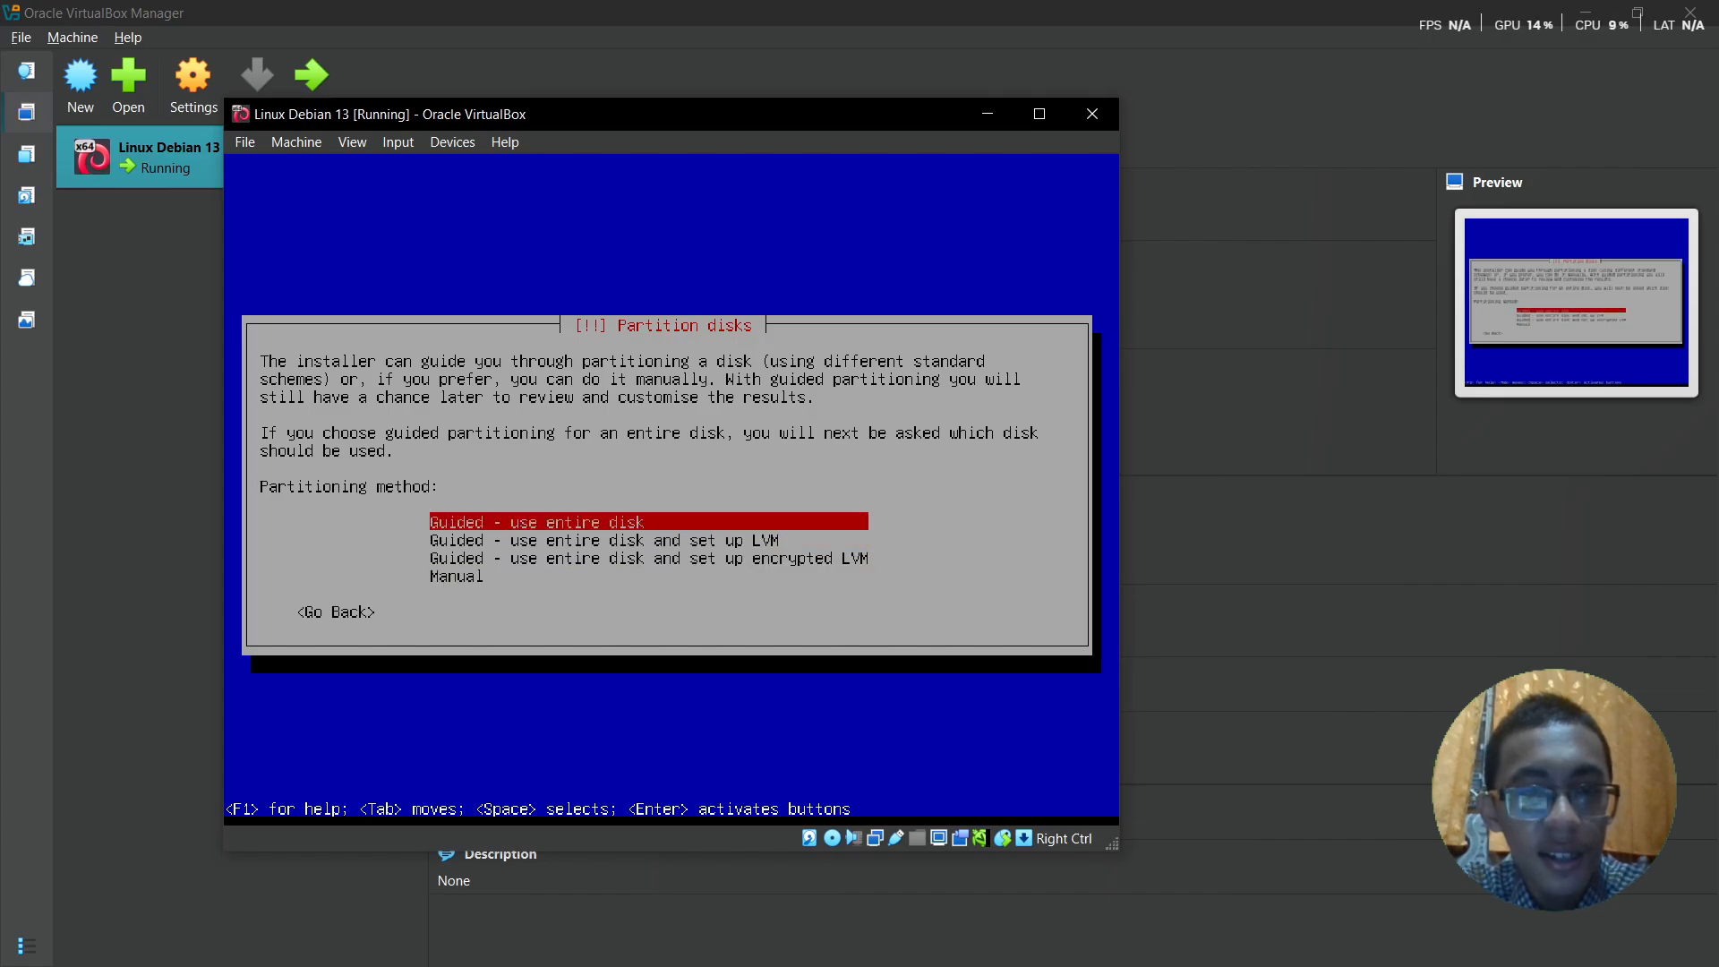
key(Return)
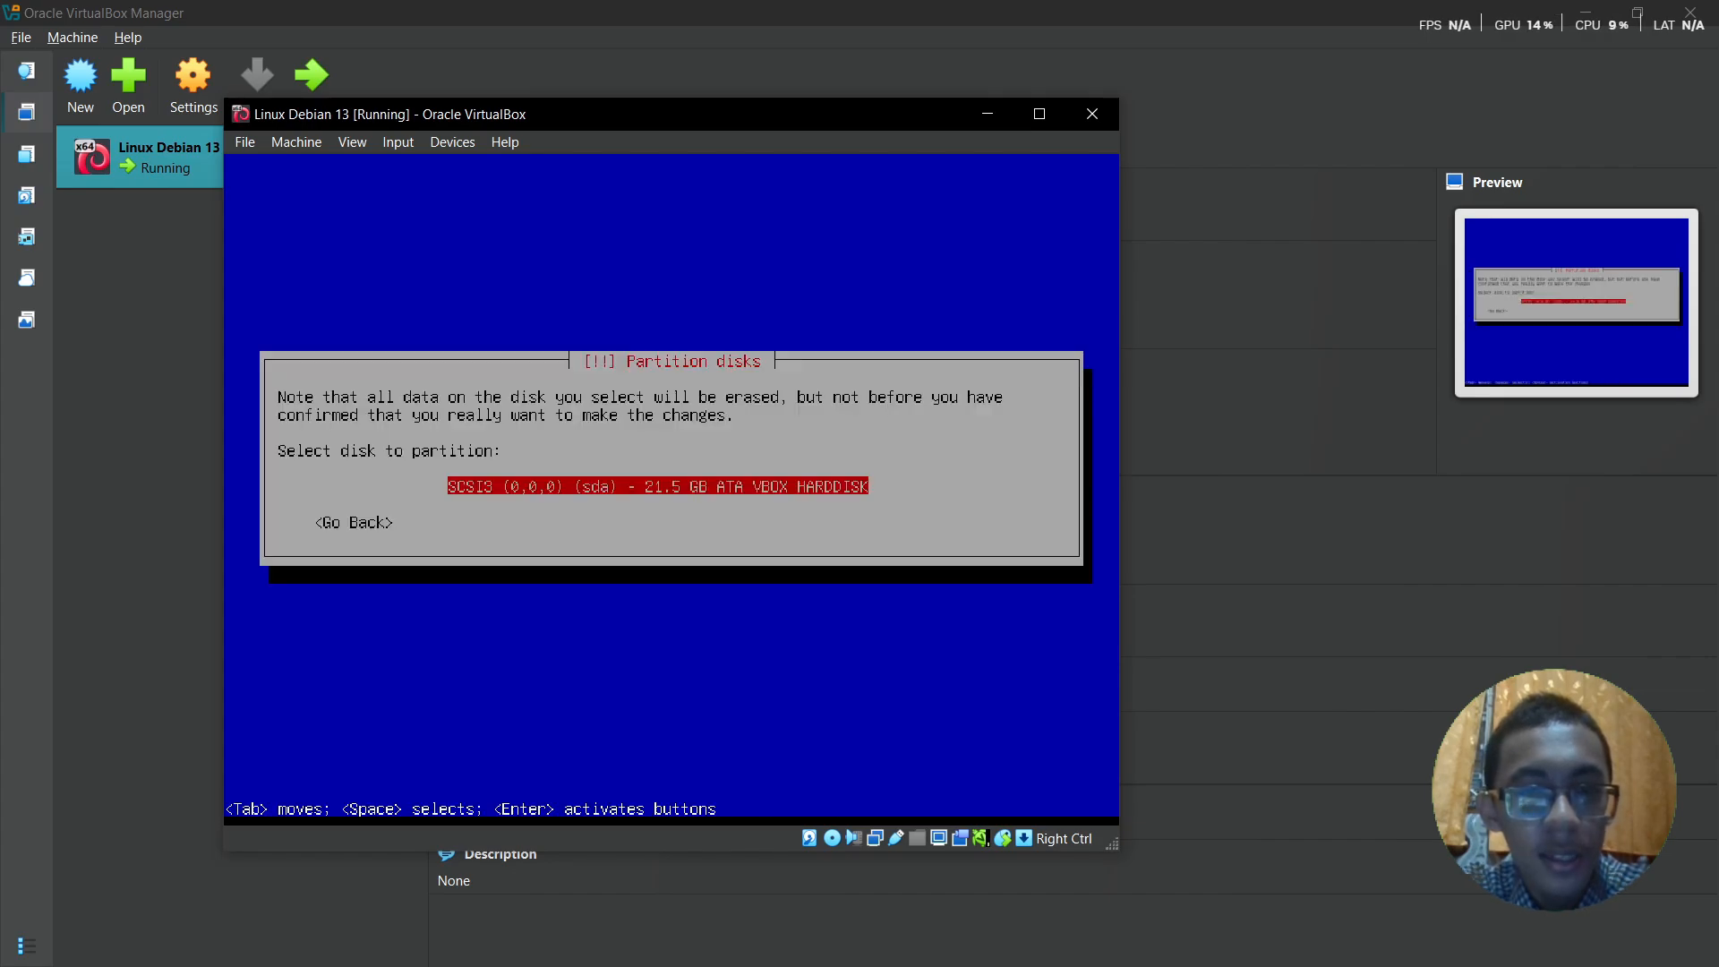
key(Return)
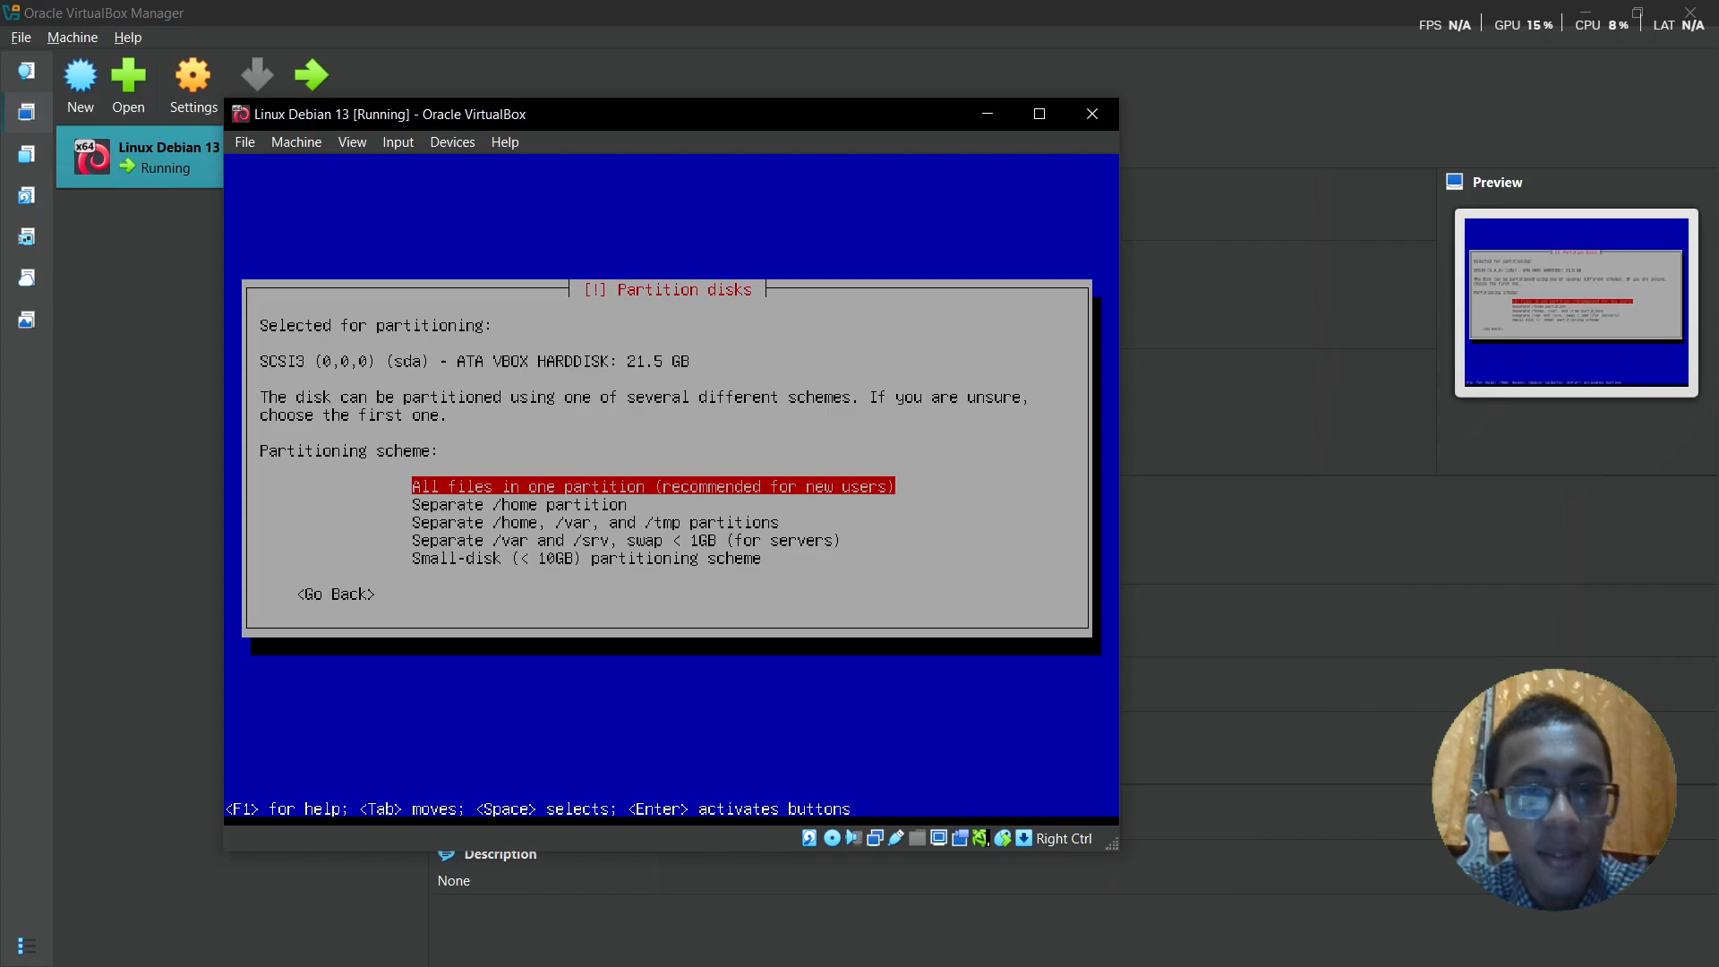
key(Return)
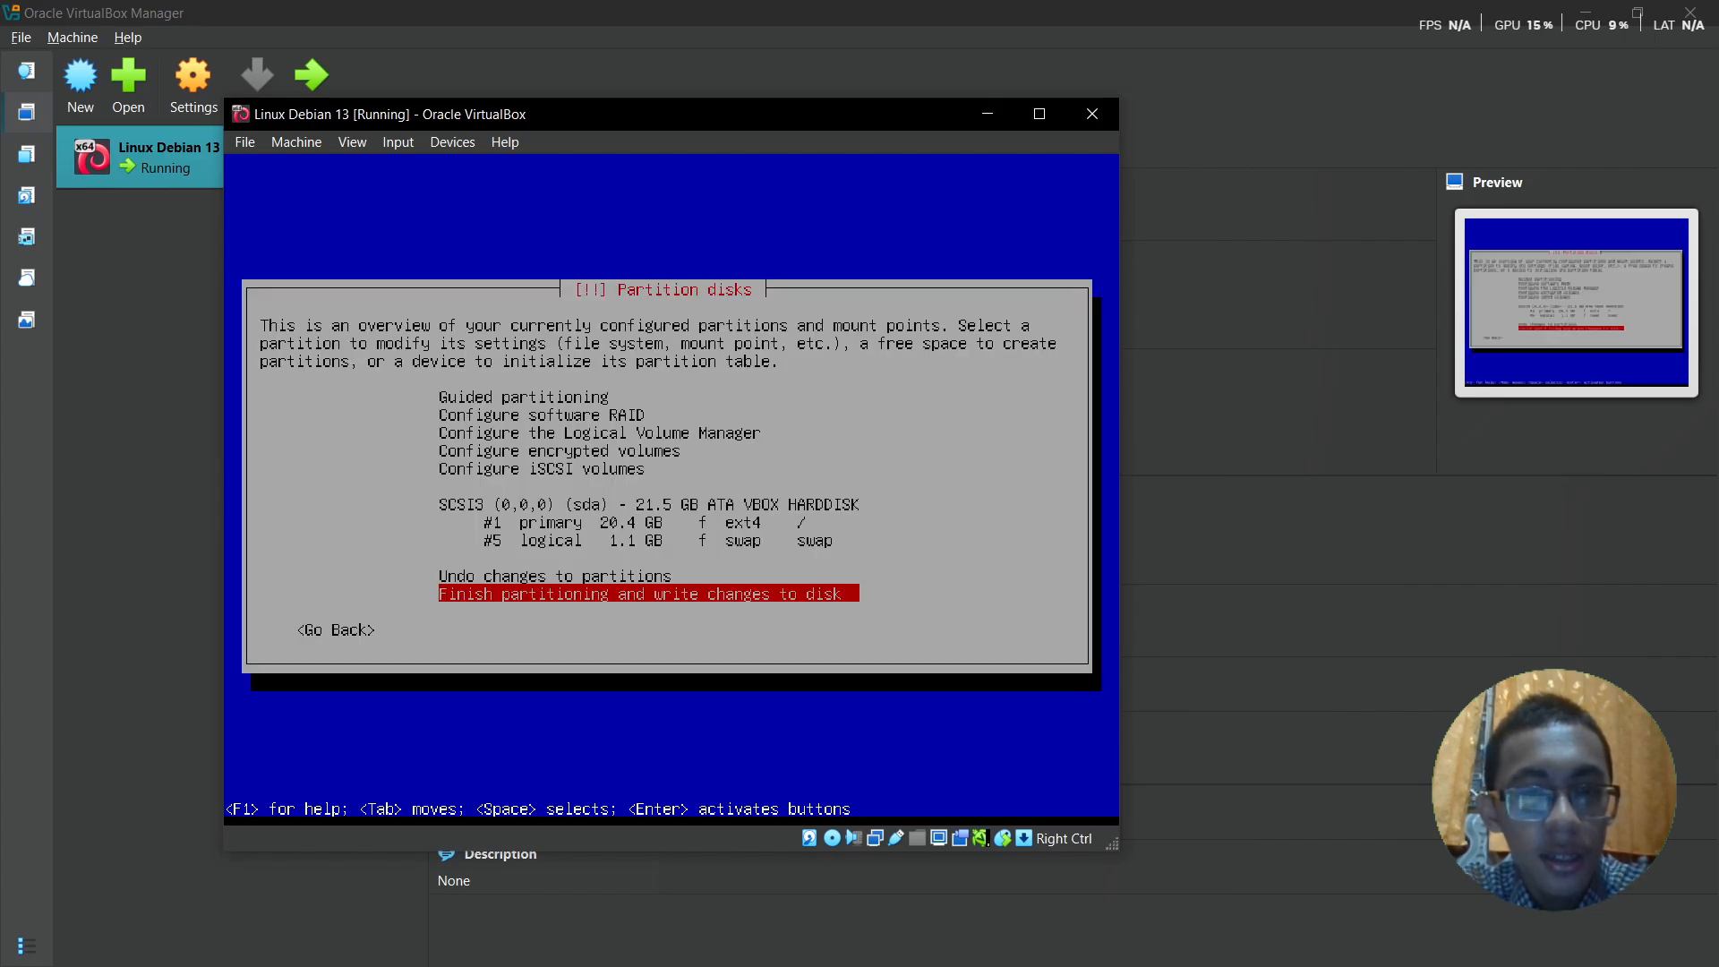
key(Return)
key(Tab)
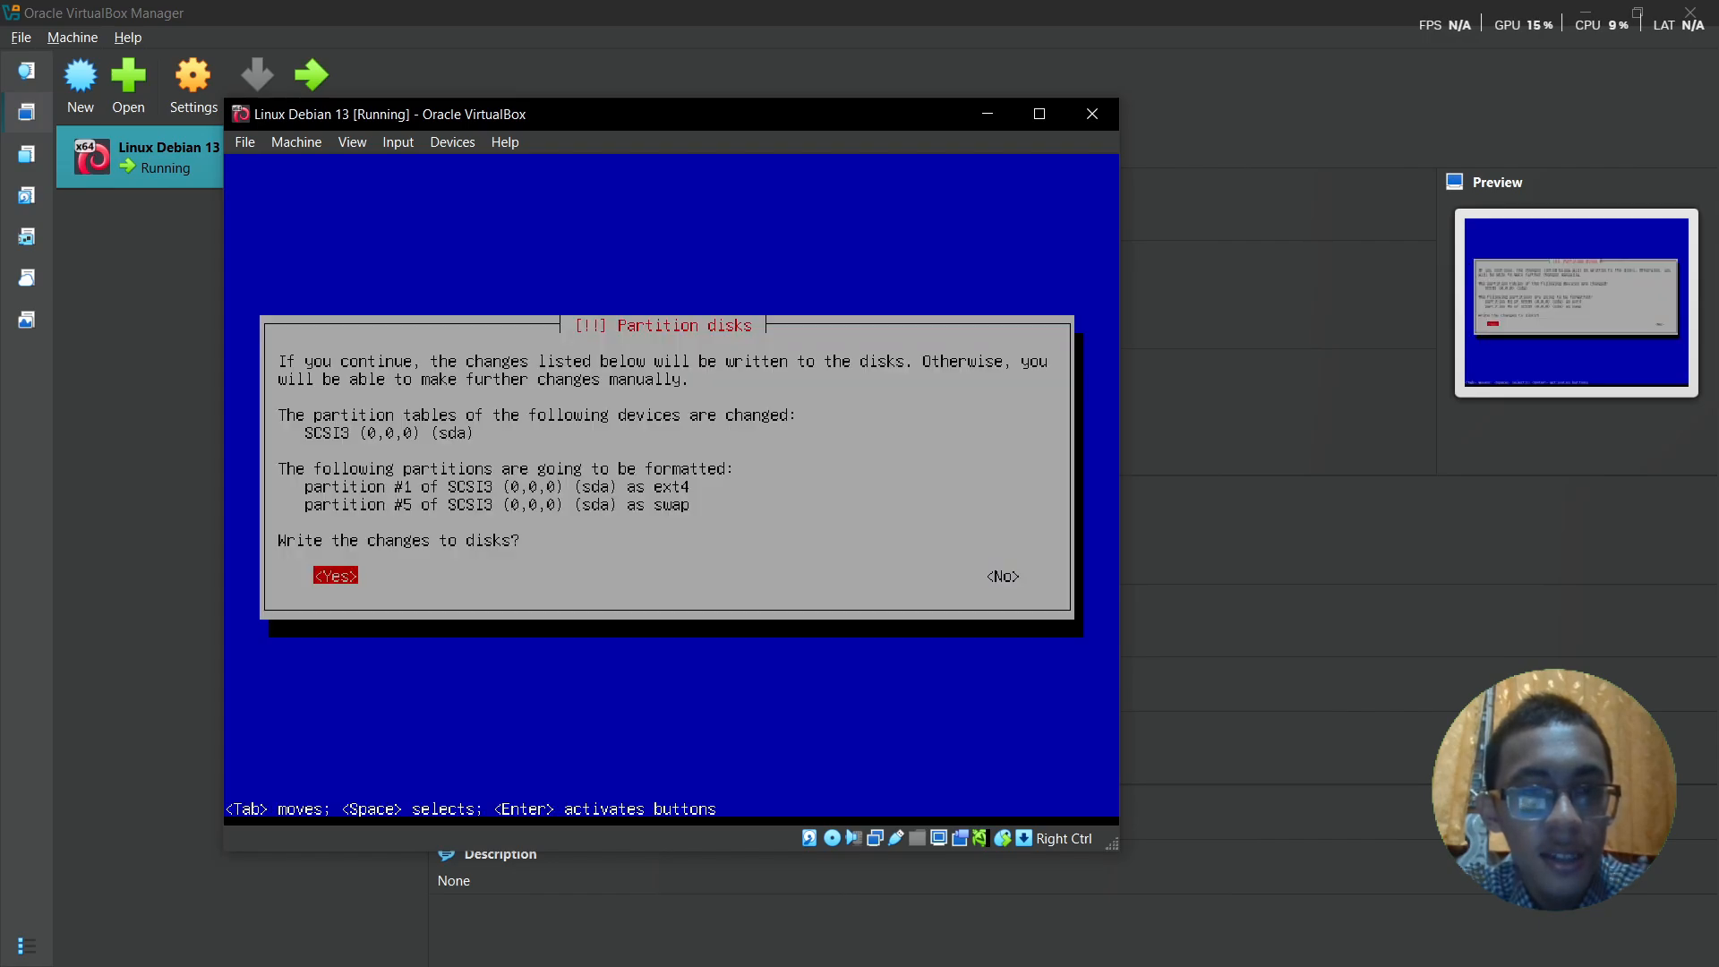
- Confirm writing the partition changes to disk and let the base system install
key(Return)
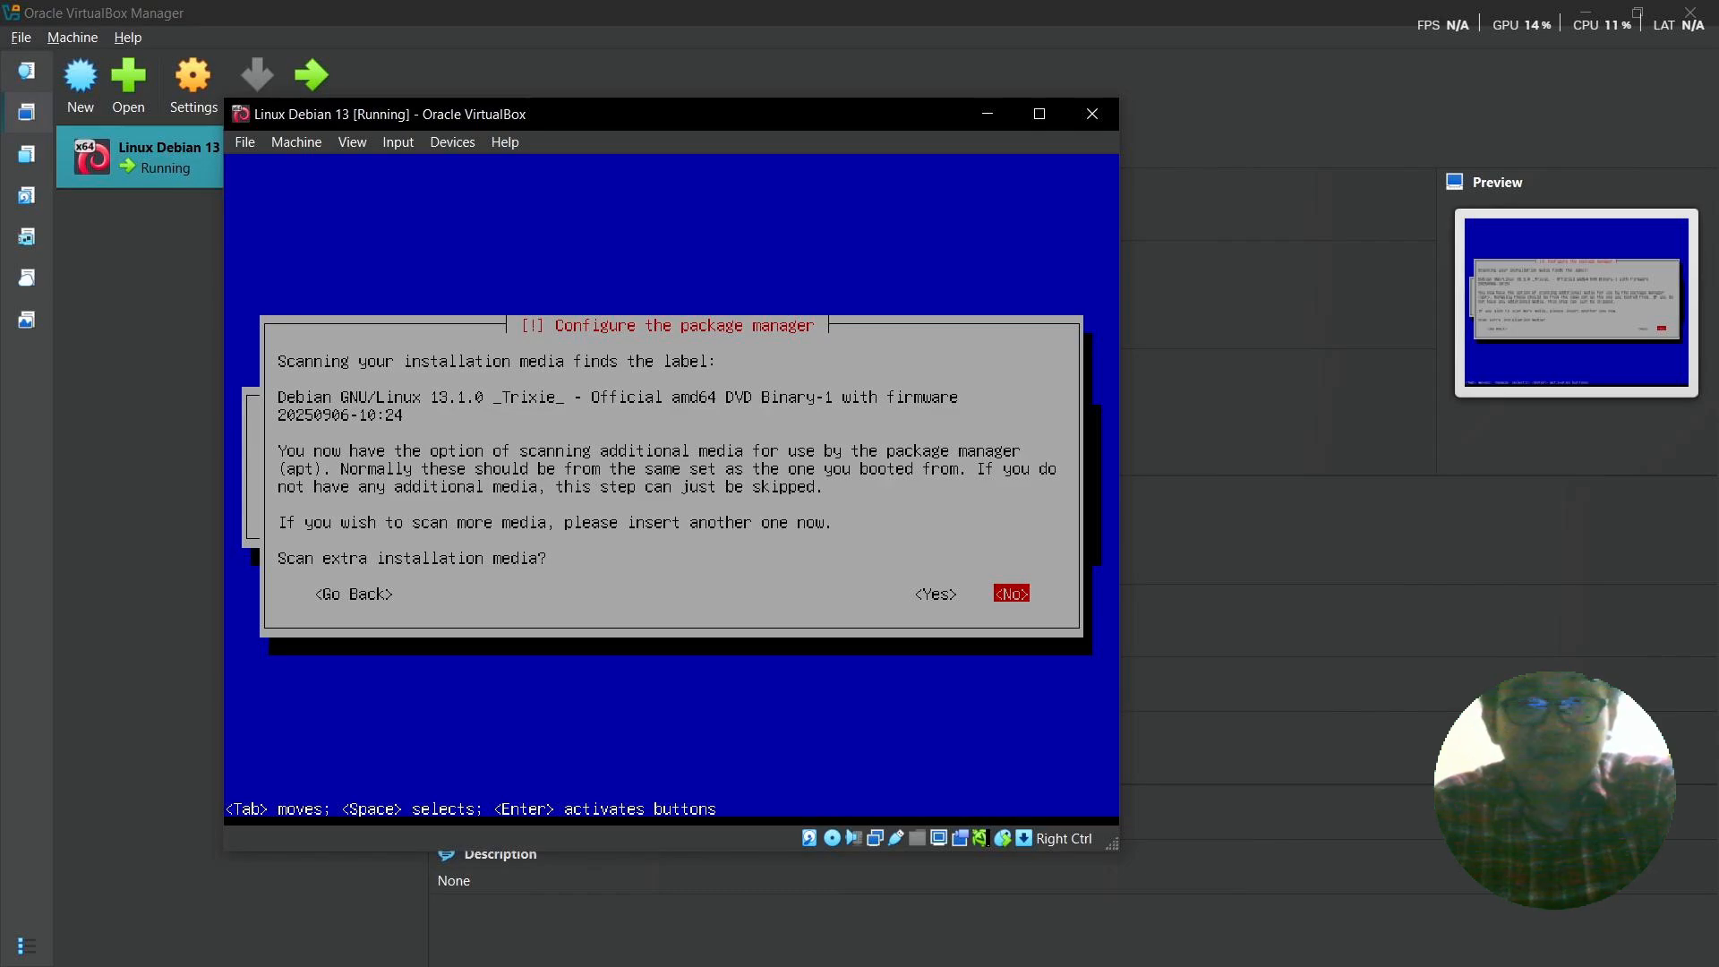
- Decline scanning extra installation media and using a network mirror
key(Return)
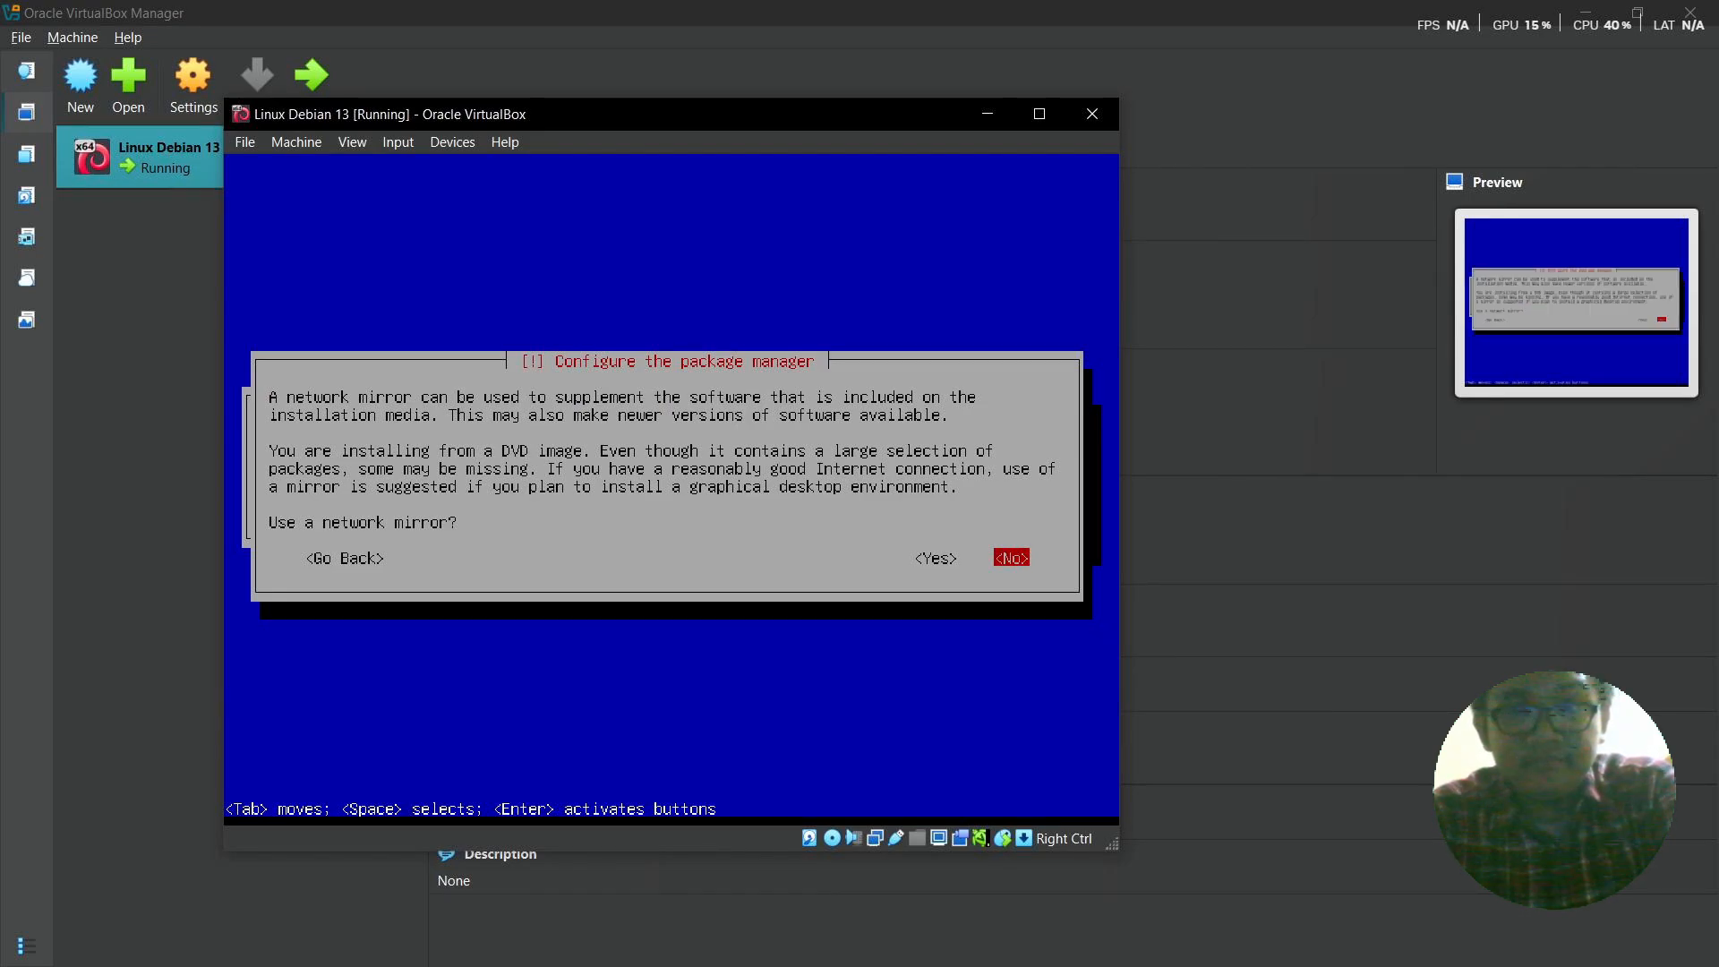
key(Return)
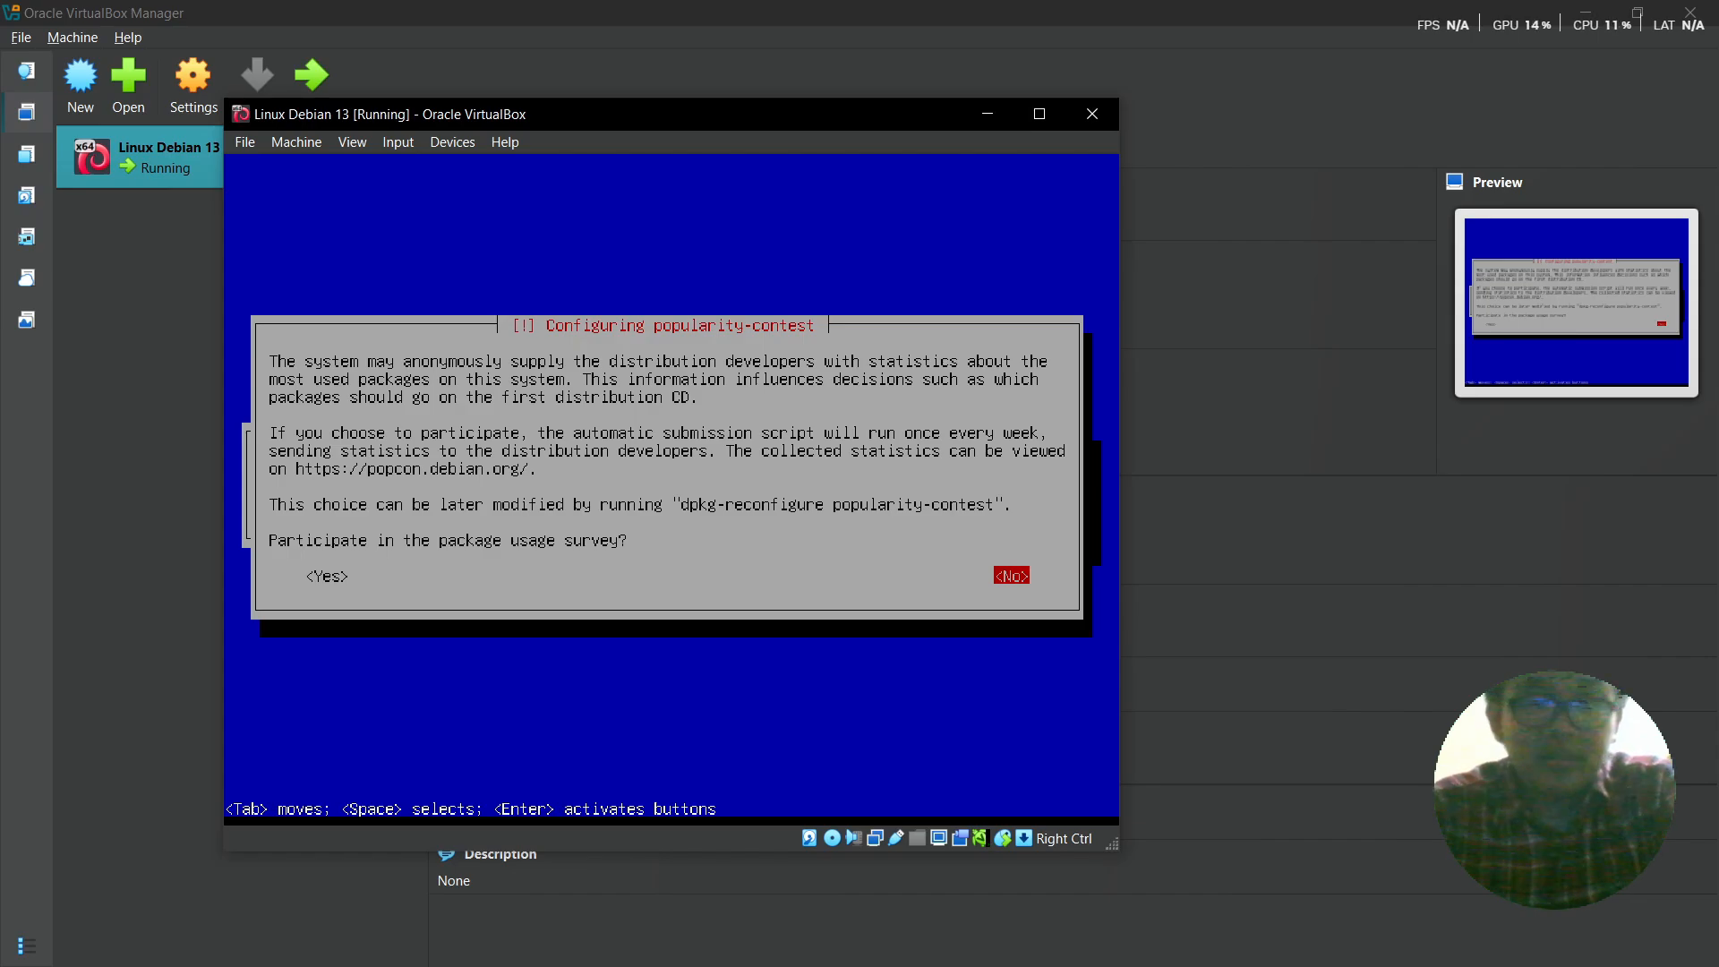
- Decline the popularity-contest package usage survey
key(Return)
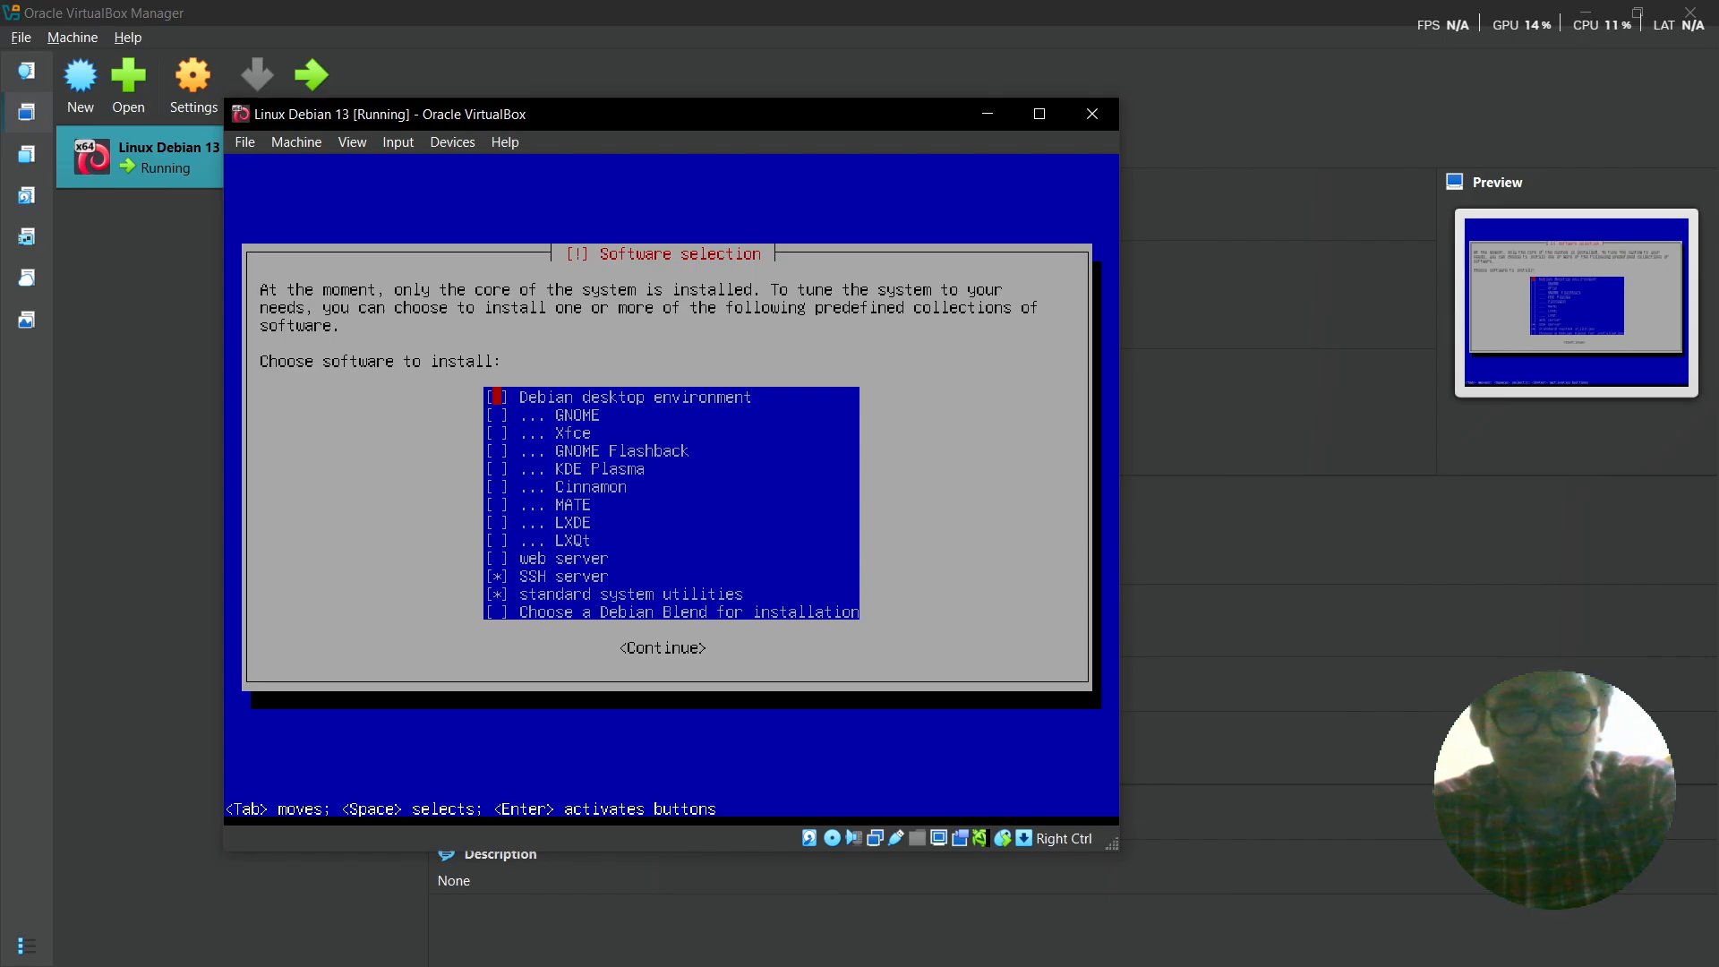
- Install only SSH server and standard system utilities, leaving desktop environments unchecked
key(space)
key(Down)
key(Down)
key(Down)
key(Up)
key(Up)
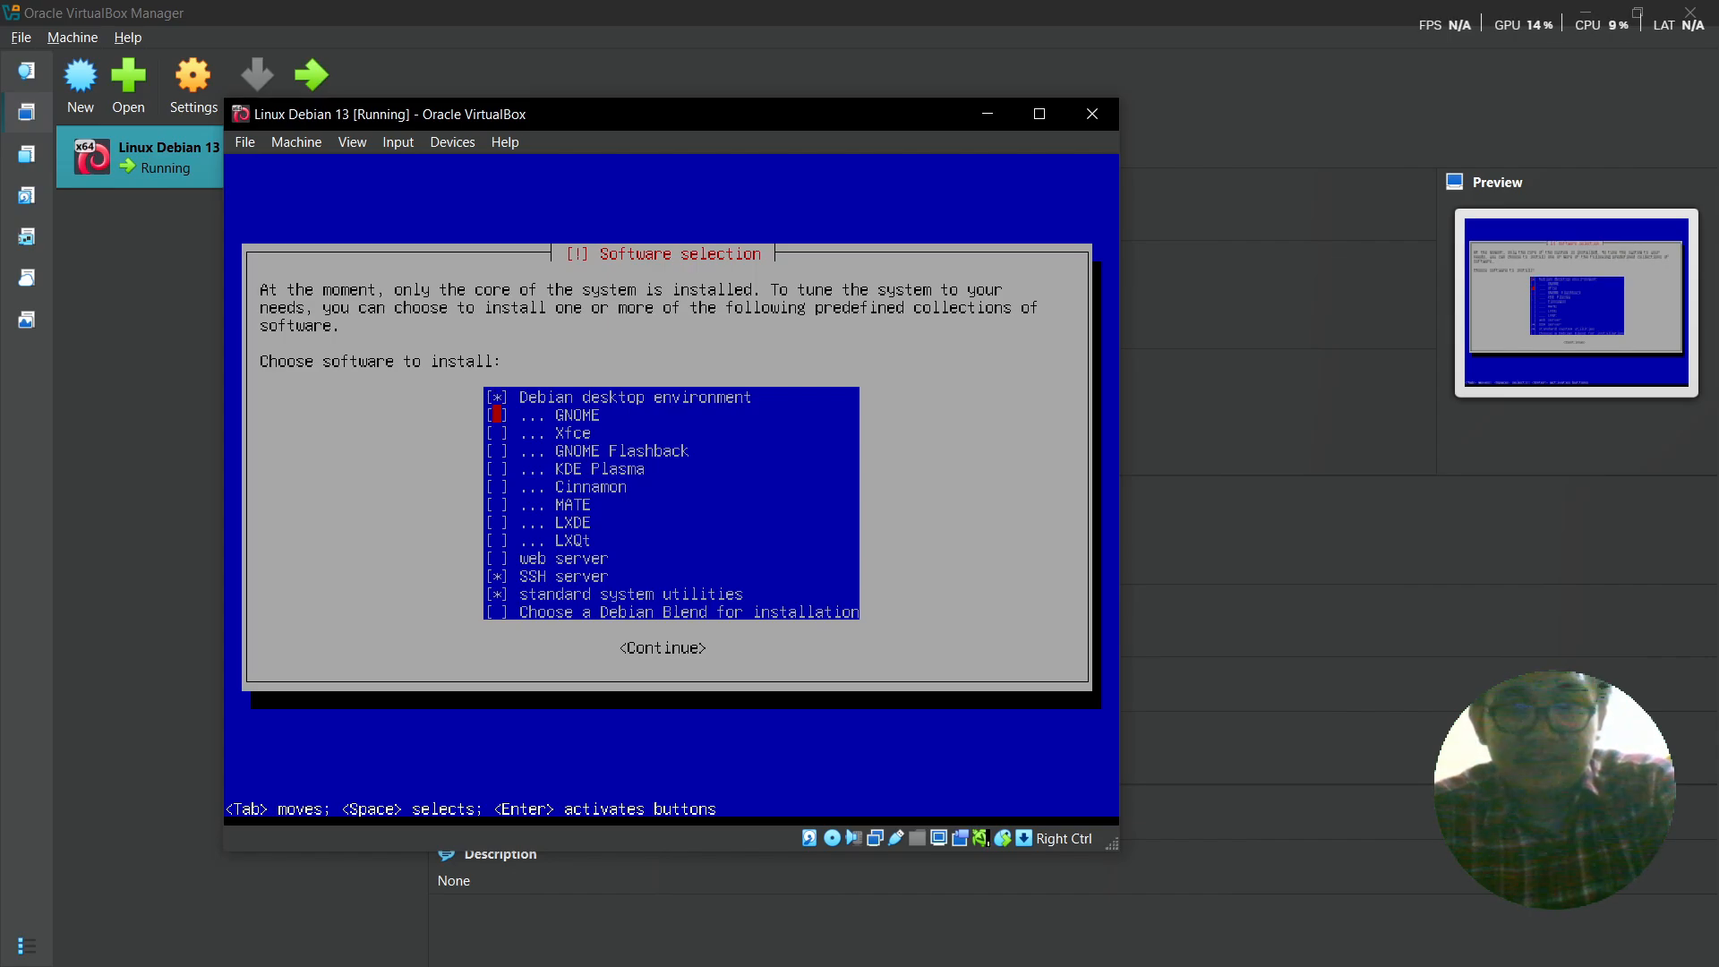
key(Up)
key(space)
key(Down)
key(Down)
key(Down)
key(Down)
key(Down)
key(Down)
key(Down)
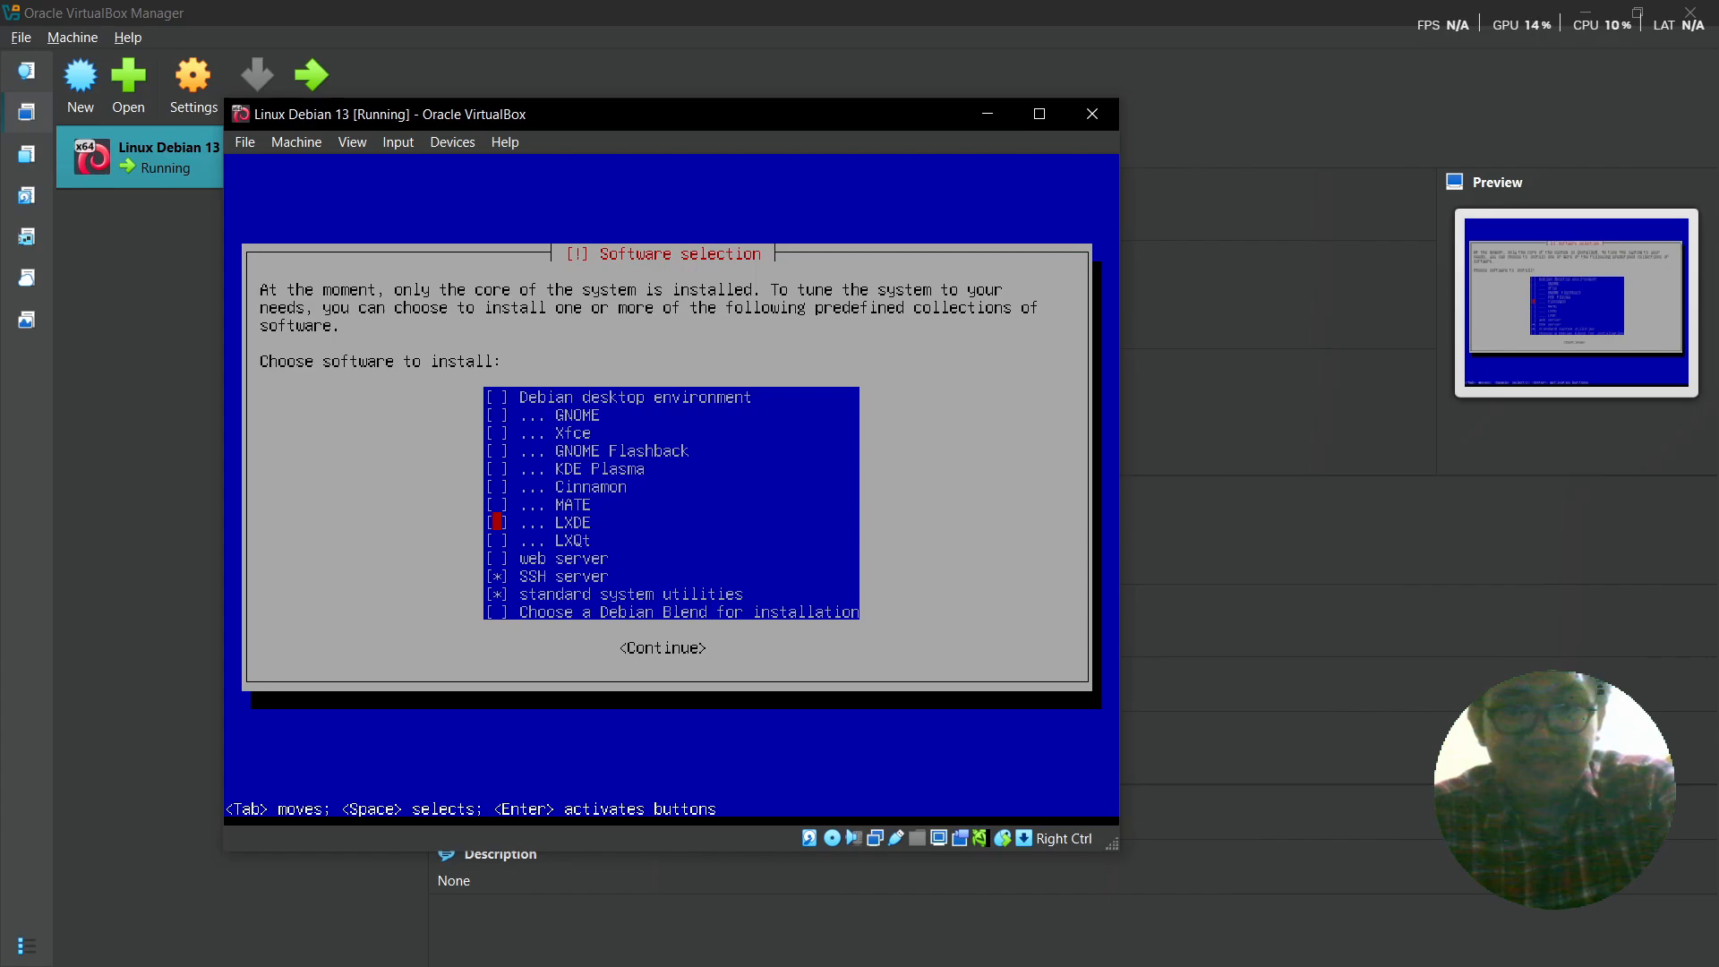
key(Tab)
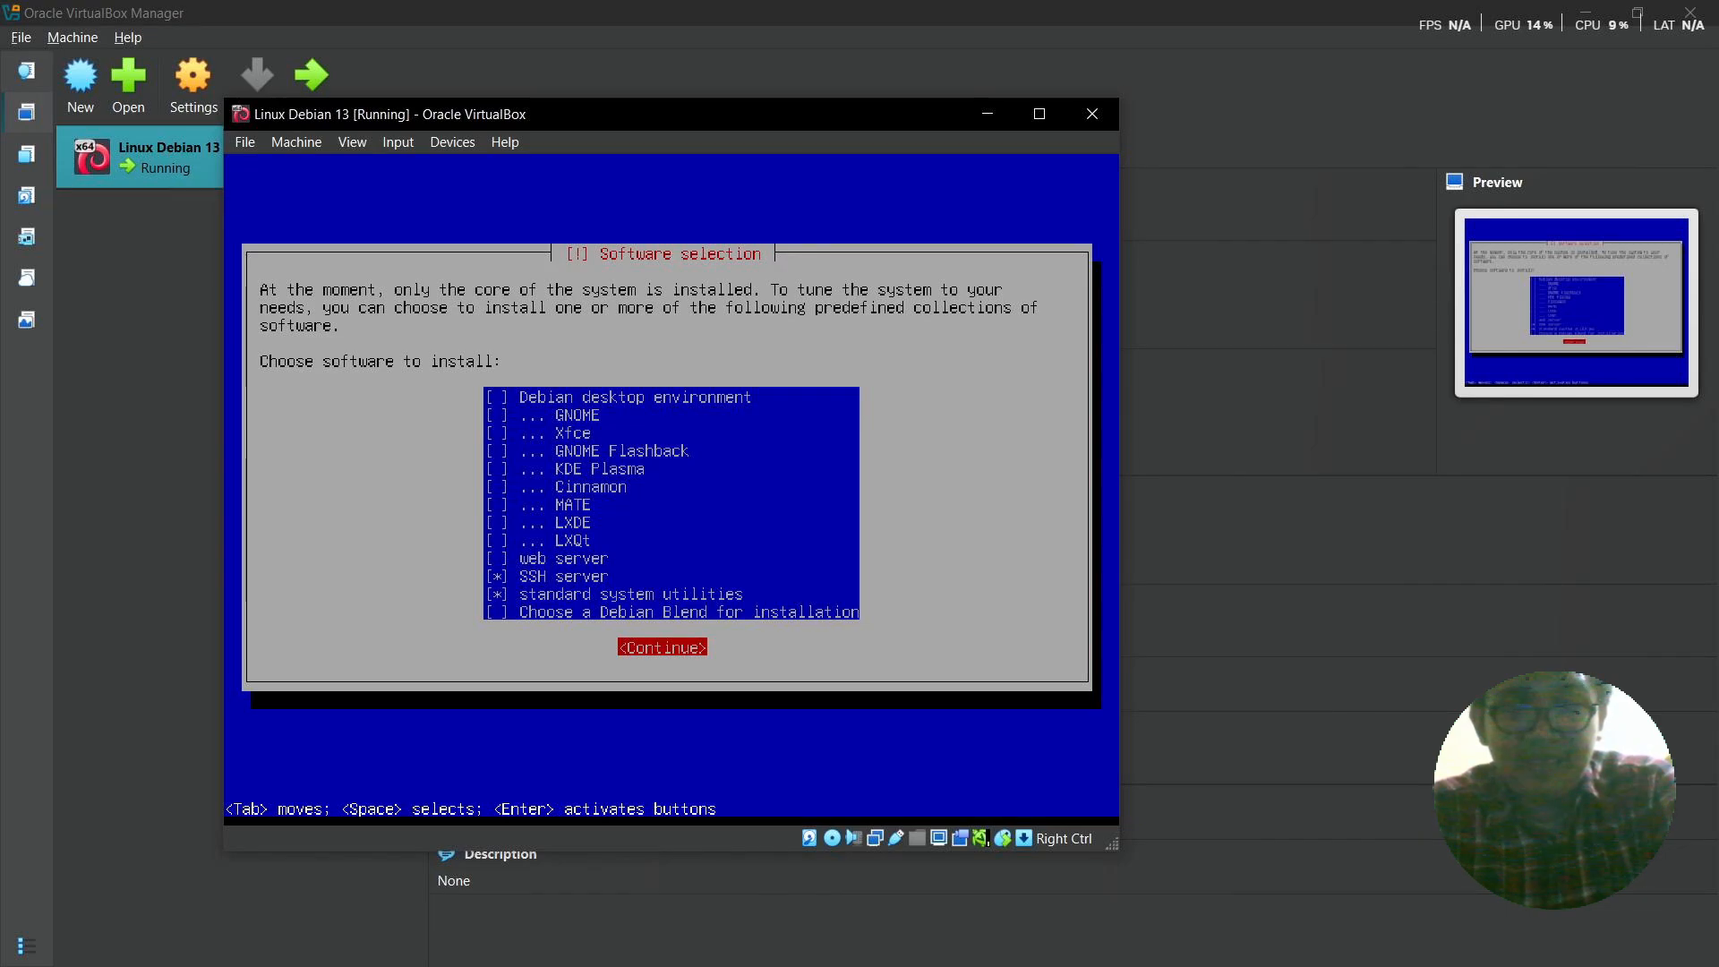
key(Return)
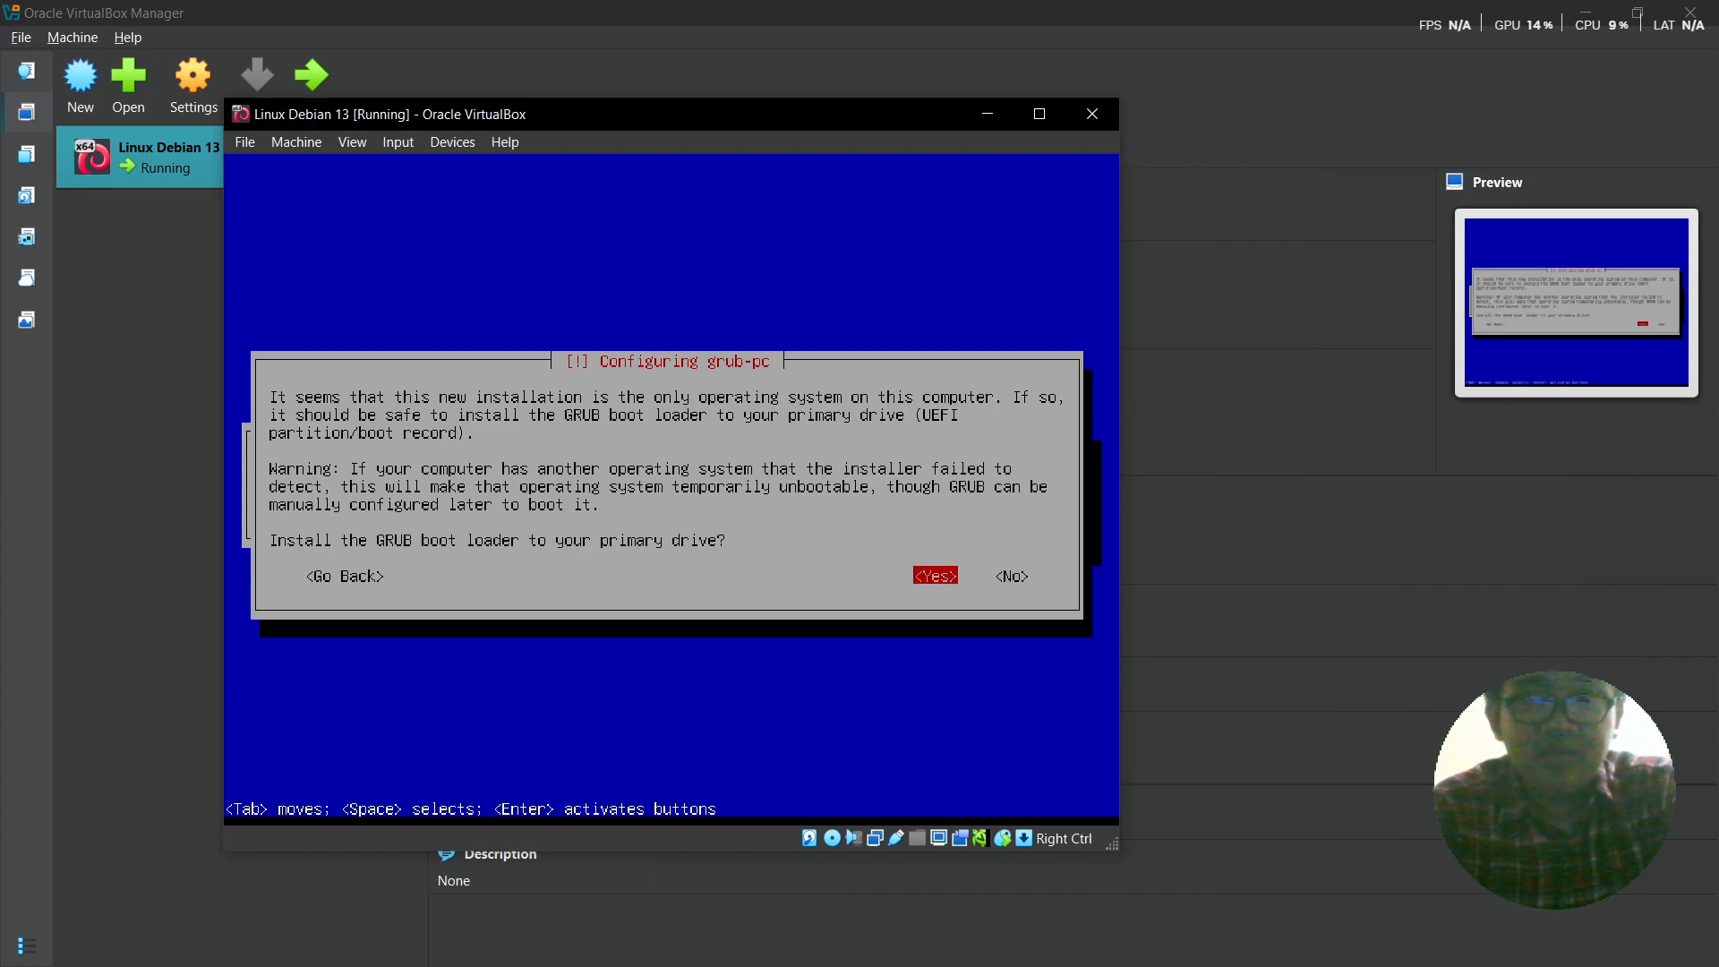
- Install the GRUB boot loader onto /dev/sda
key(Return)
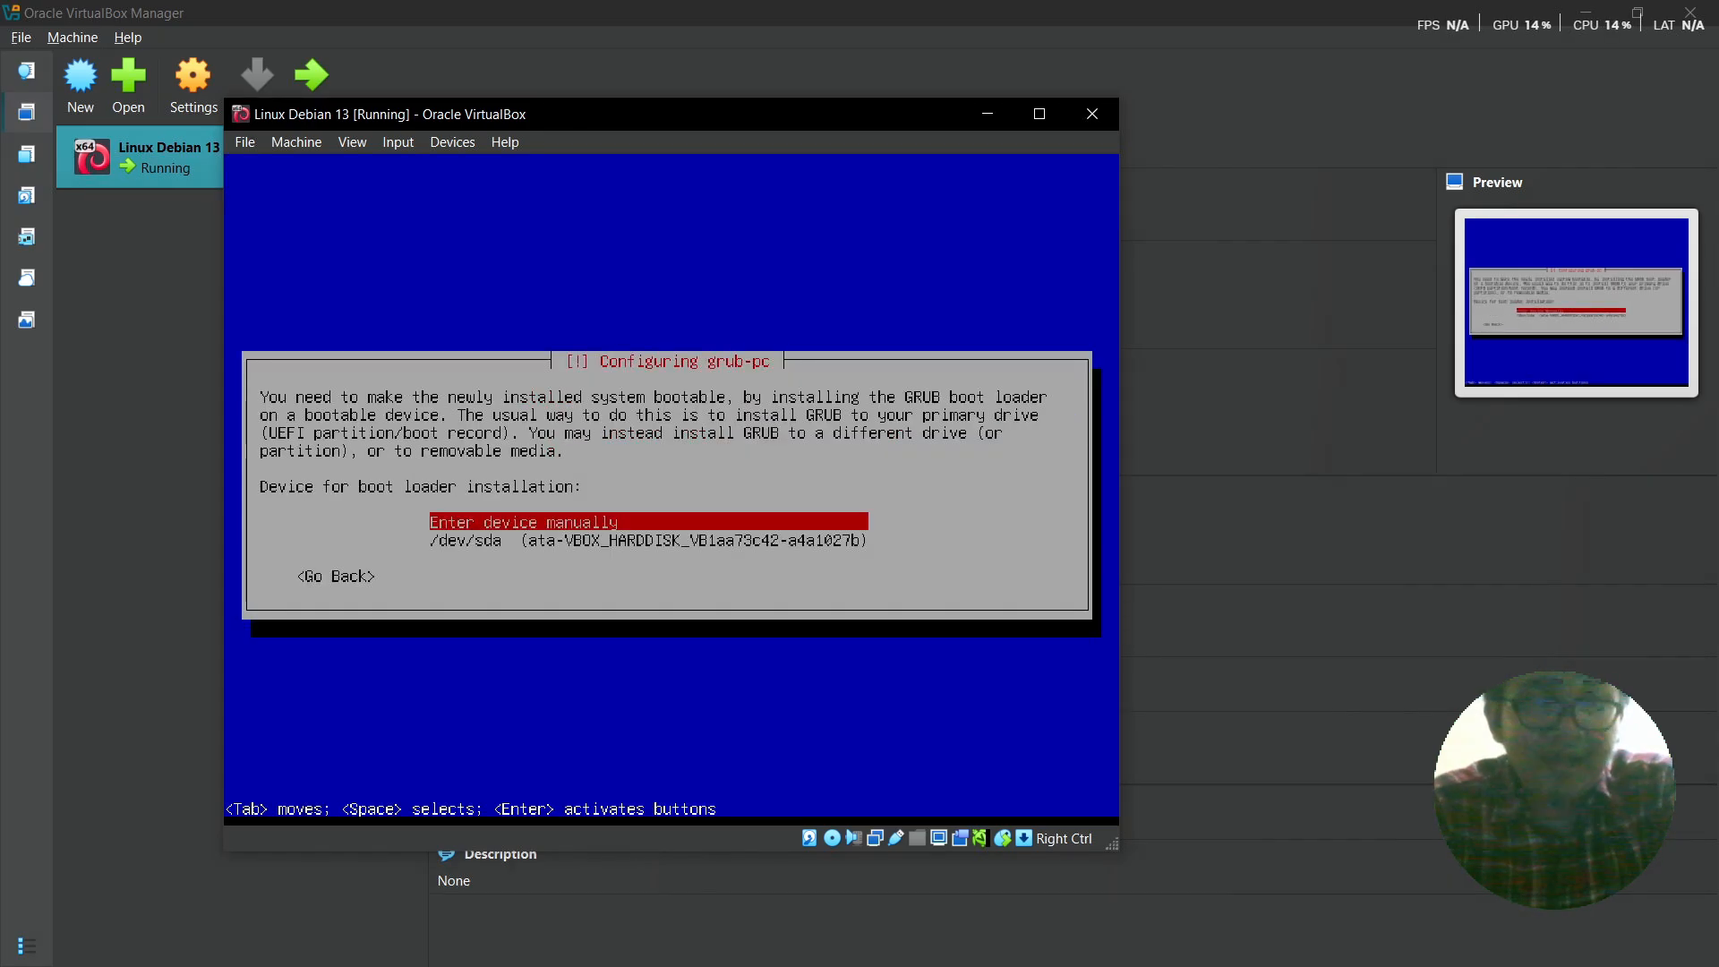
key(Down)
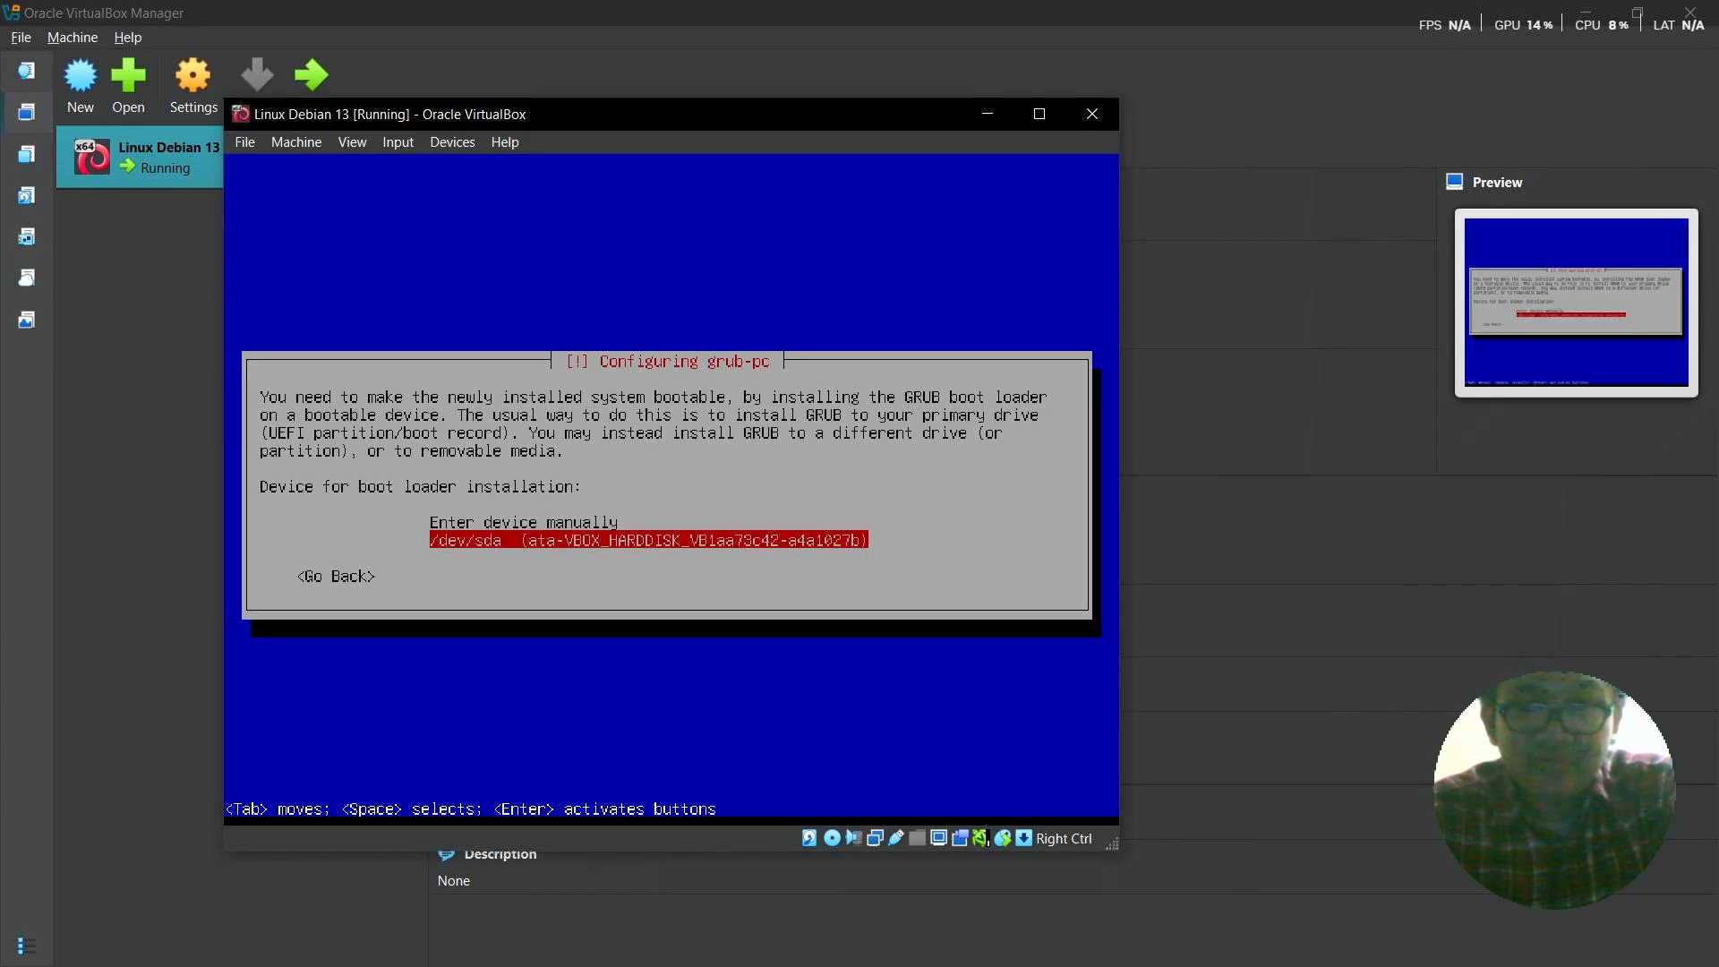
key(Return)
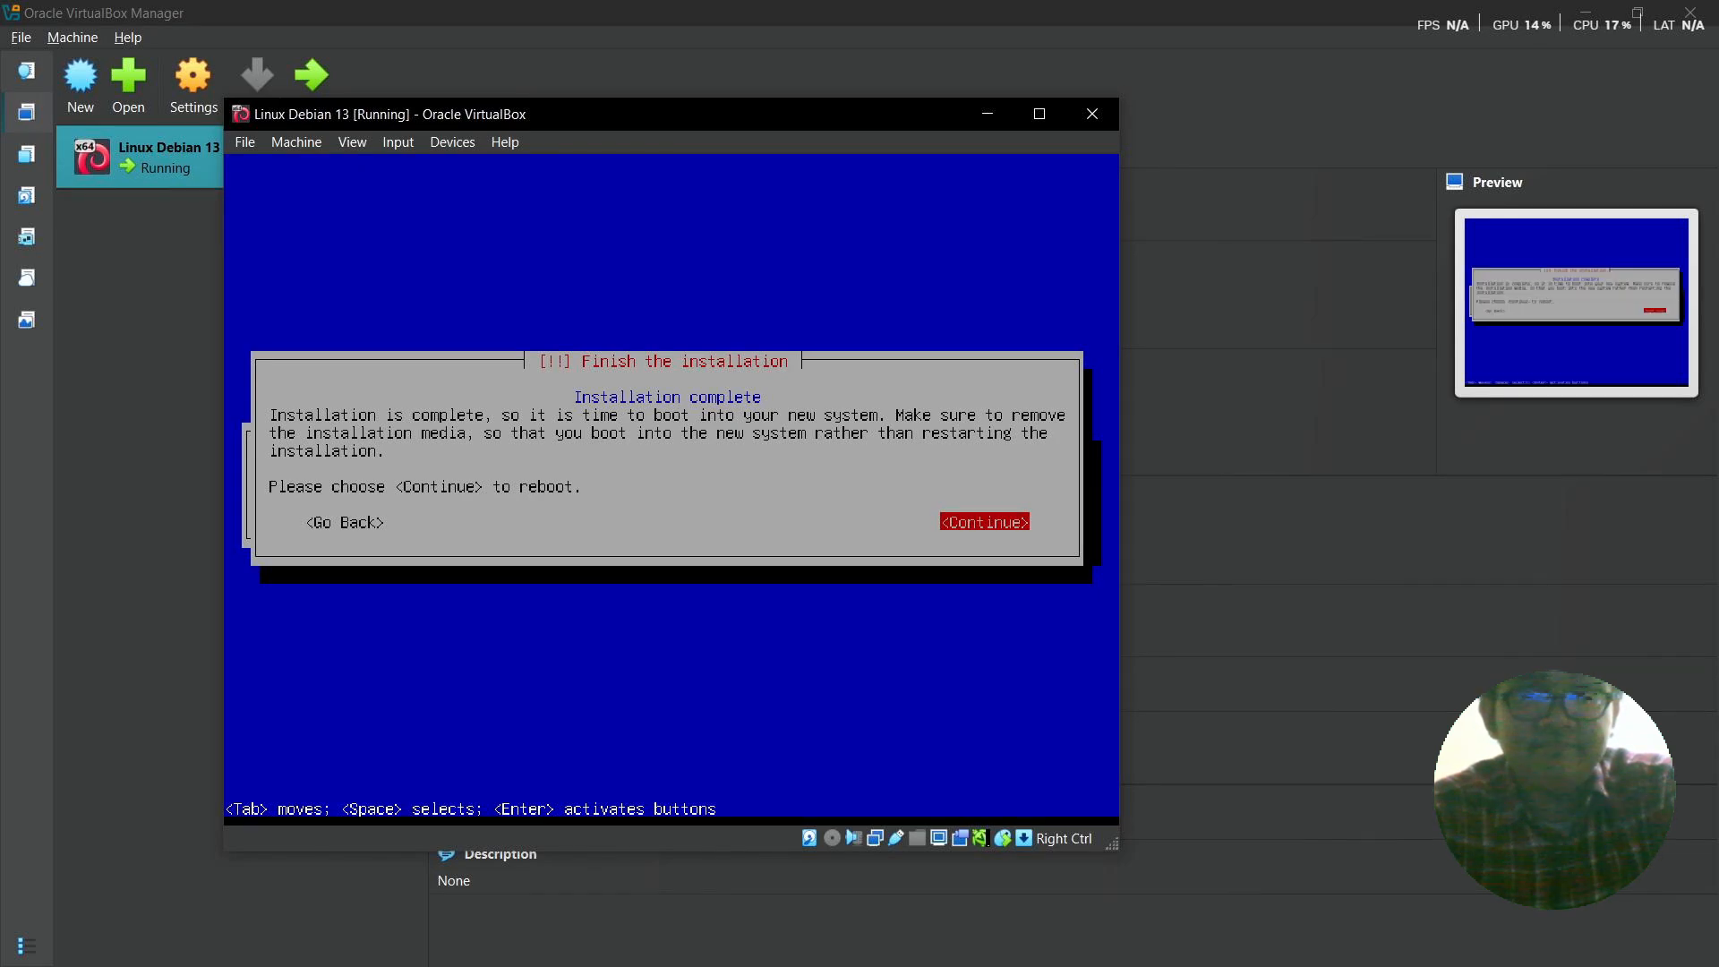
- Continue from Installation complete to reboot the VM into the installed Debian
key(Return)
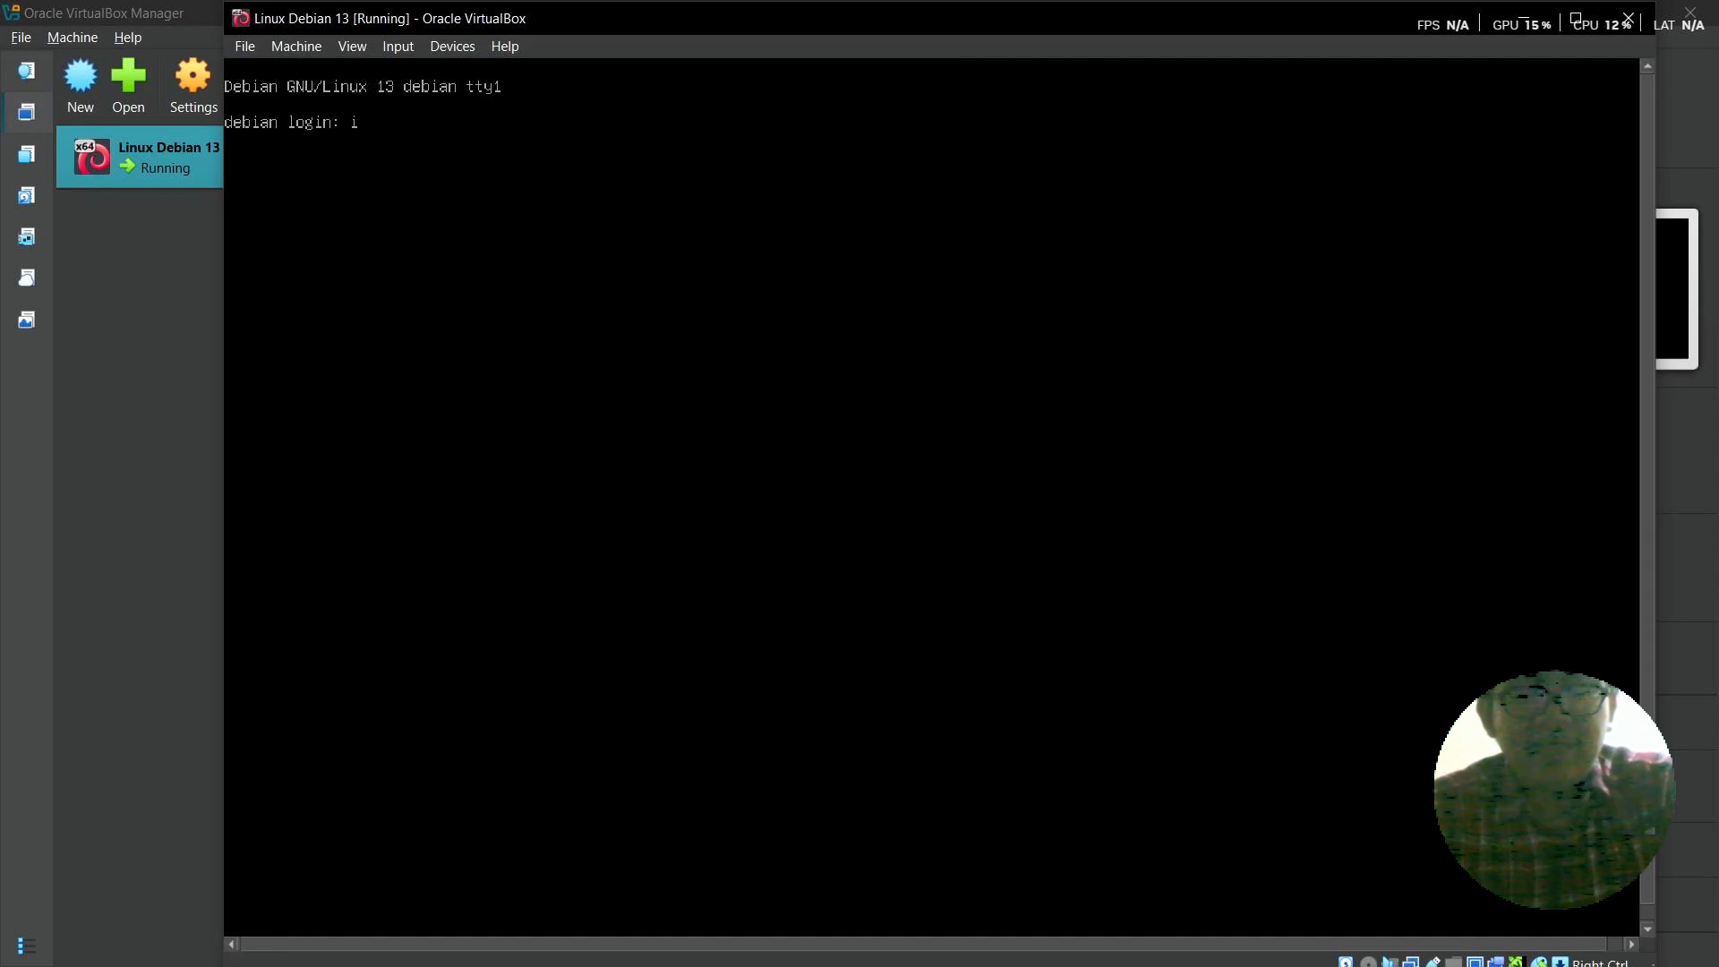
- Submit the created user's username at the Debian tty1 login prompt
text(informa)
text(tika)
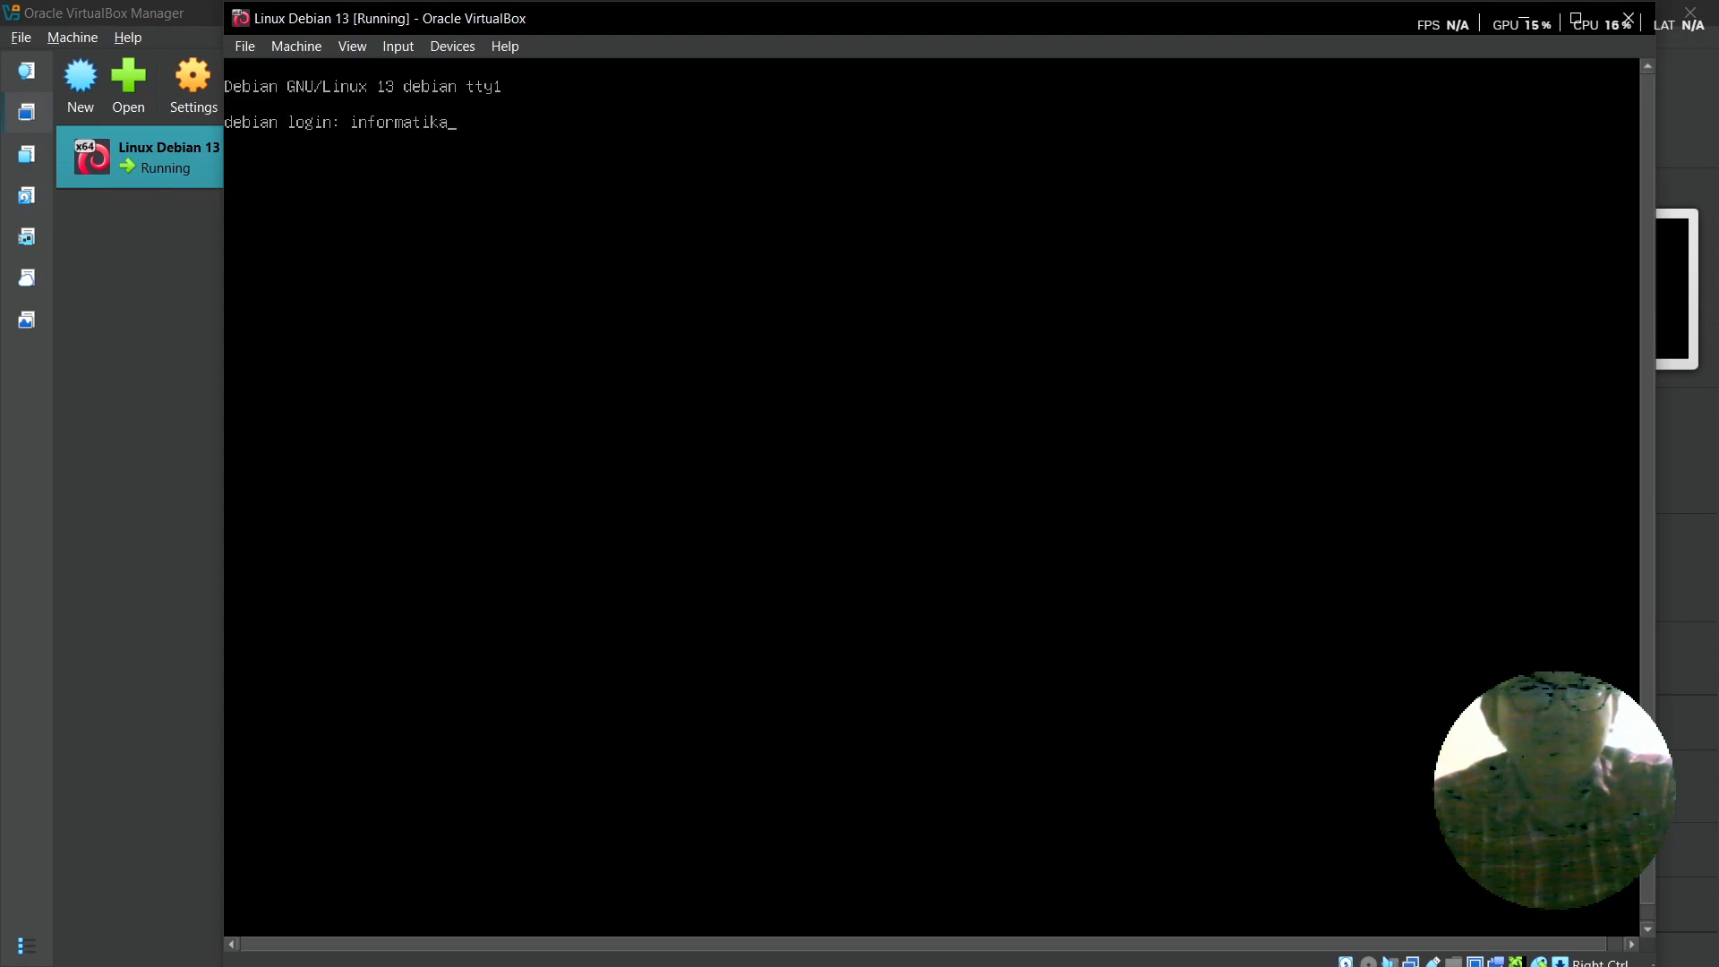
key(Return)
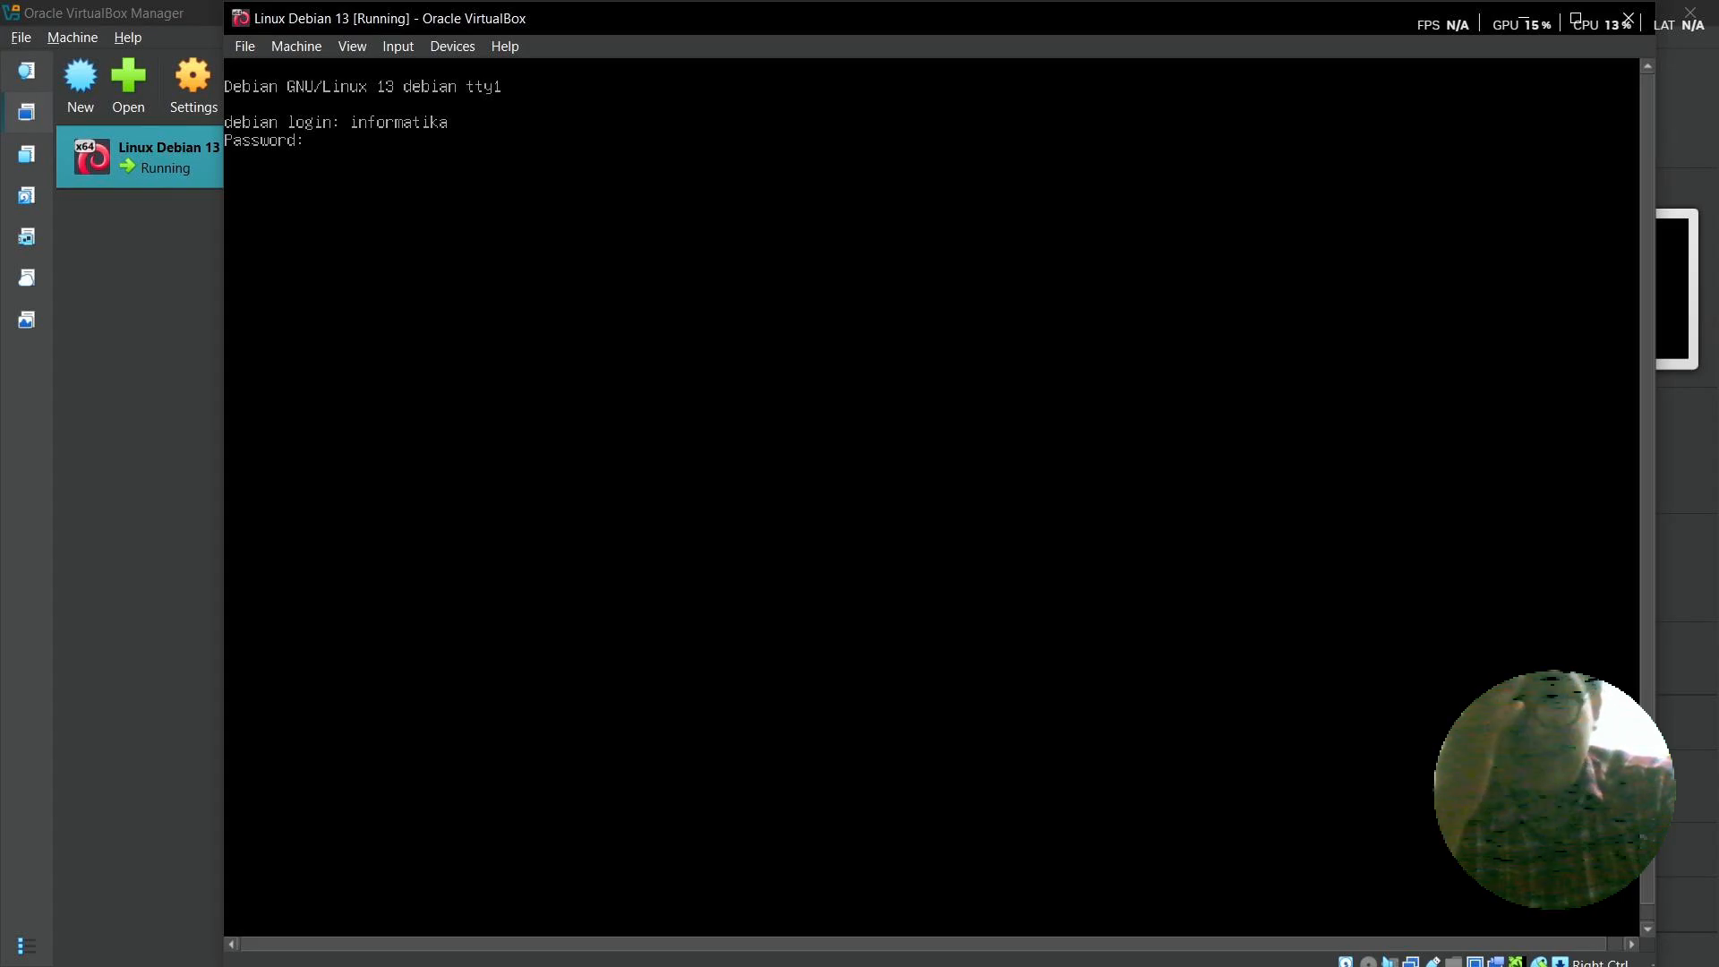
- Log in with the password, then clear the console using the clear command
key(Return)
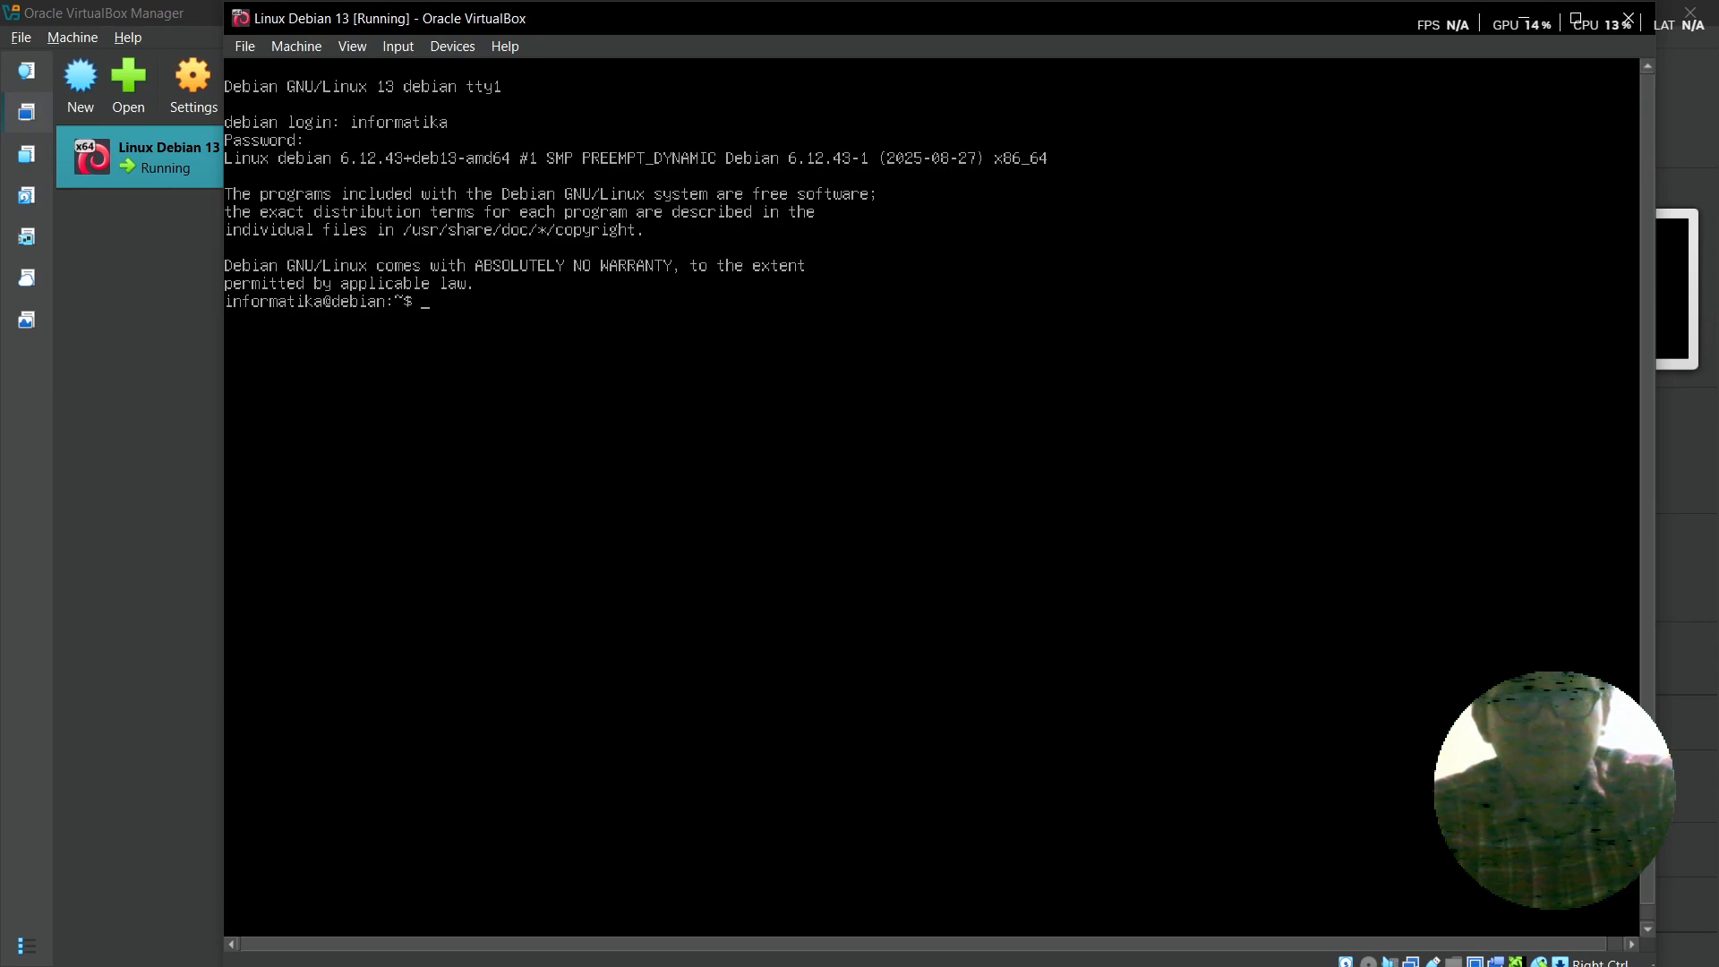
text(e)
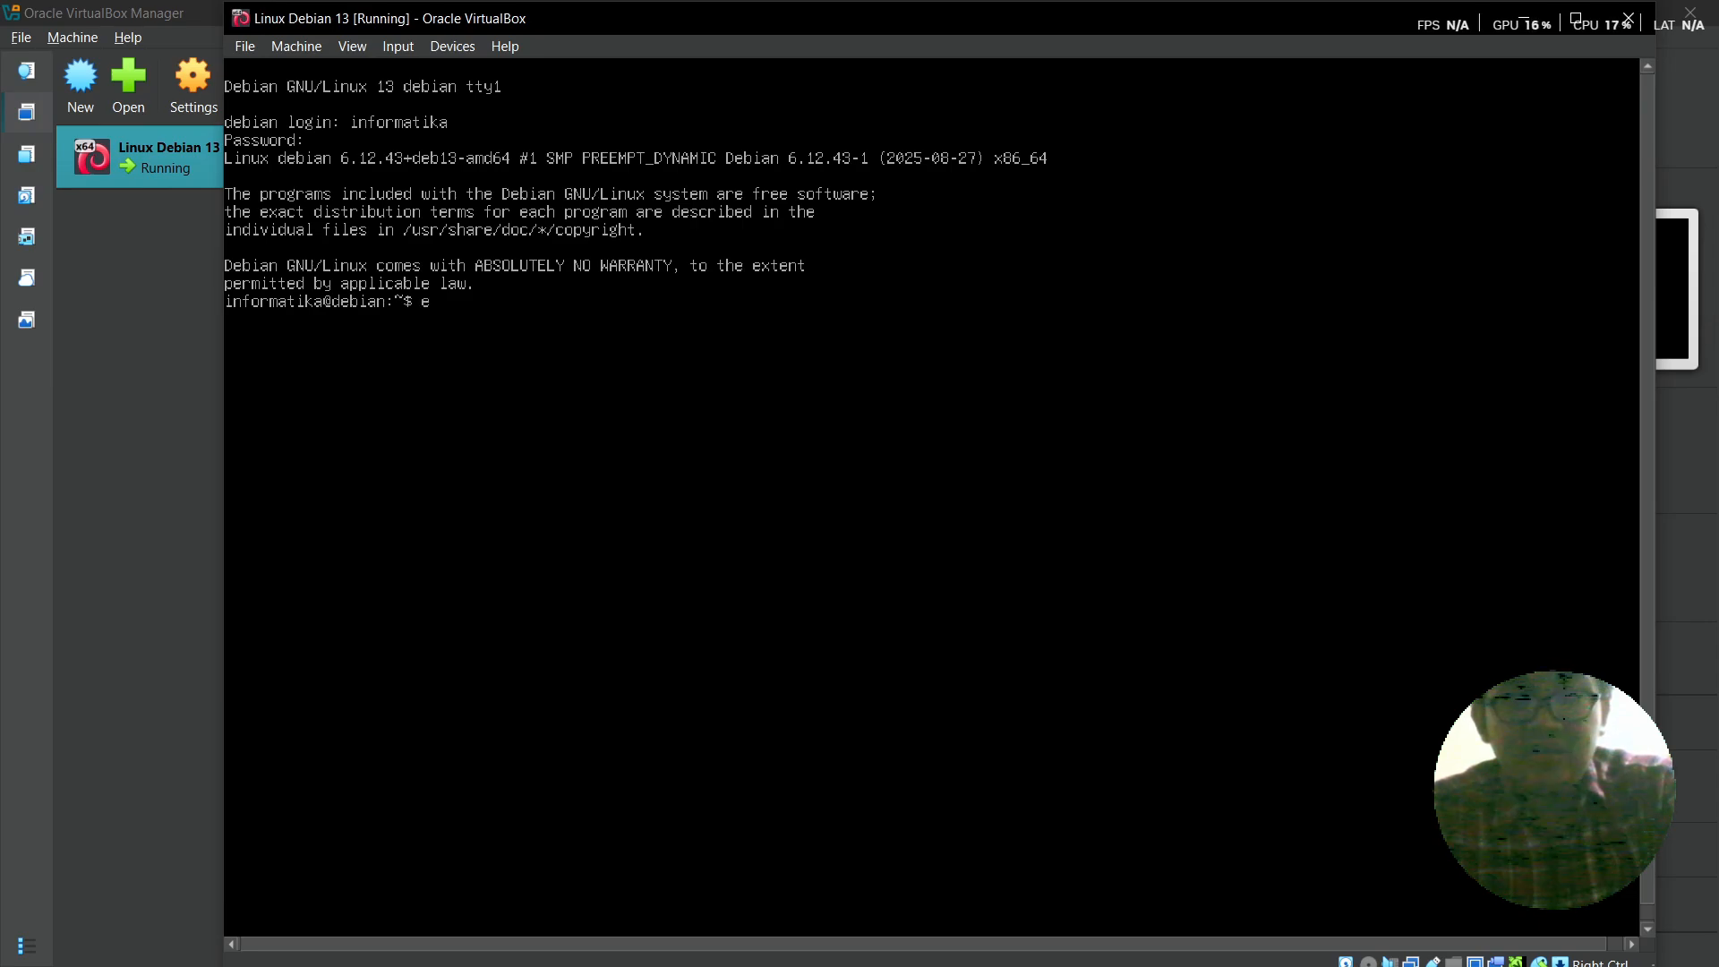
text(x)
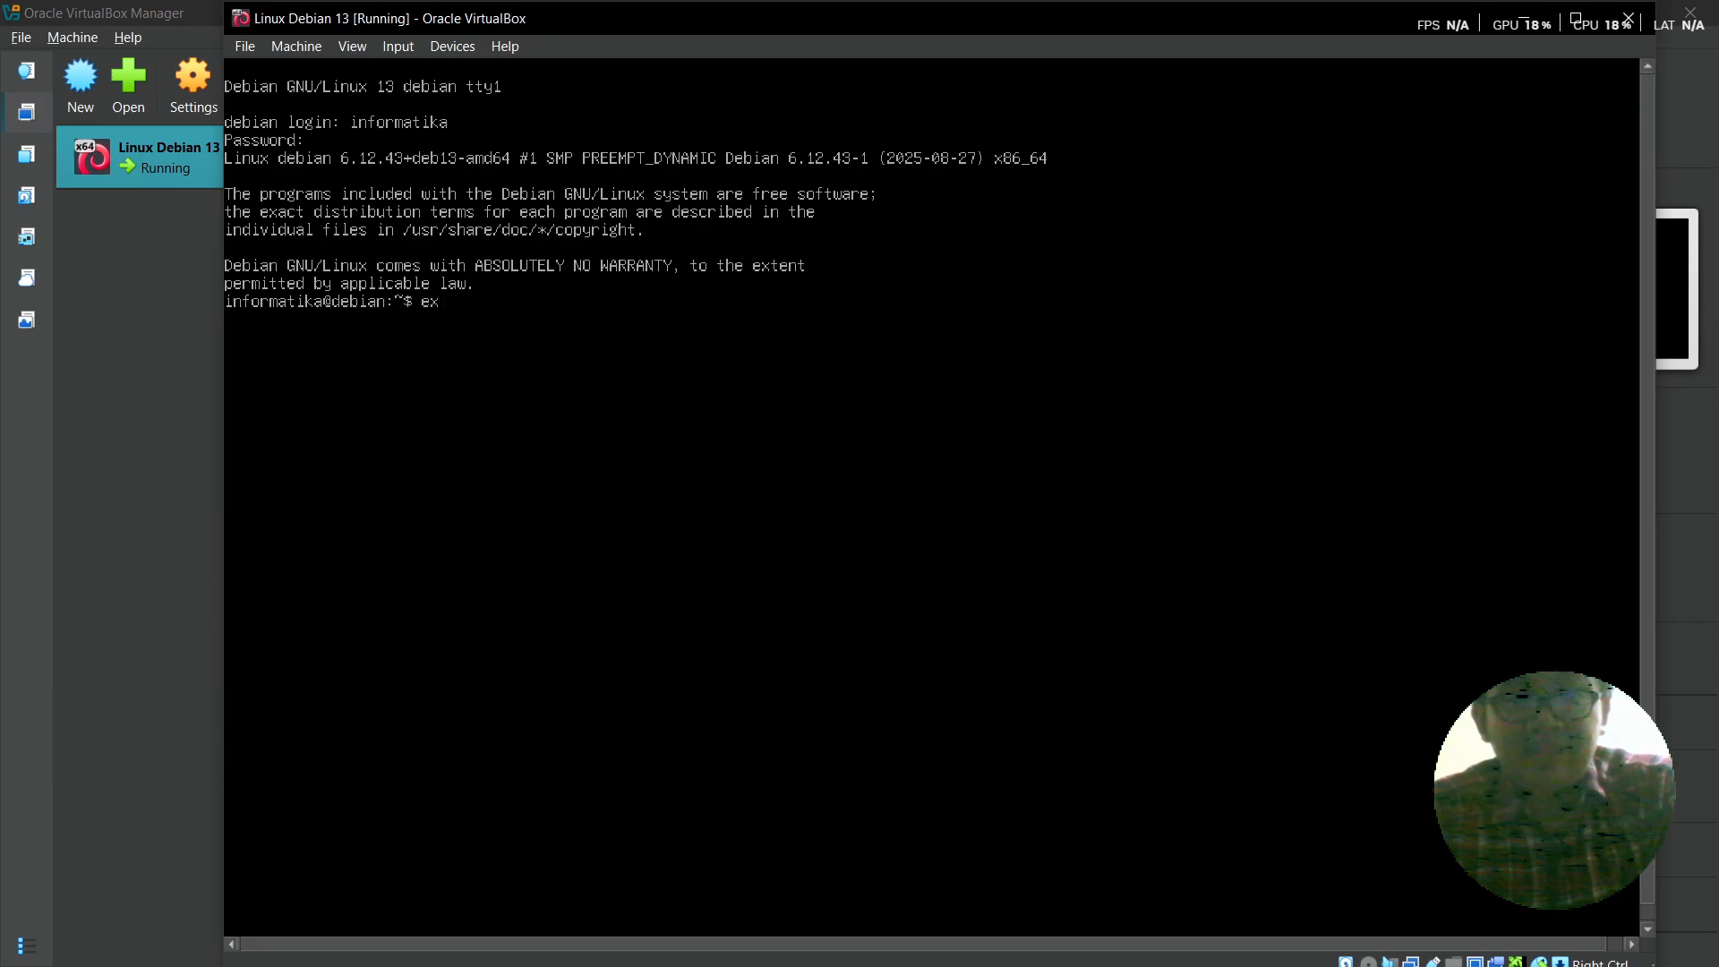
key(BackSpace)
key(BackSpace)
text(clear)
key(Return)
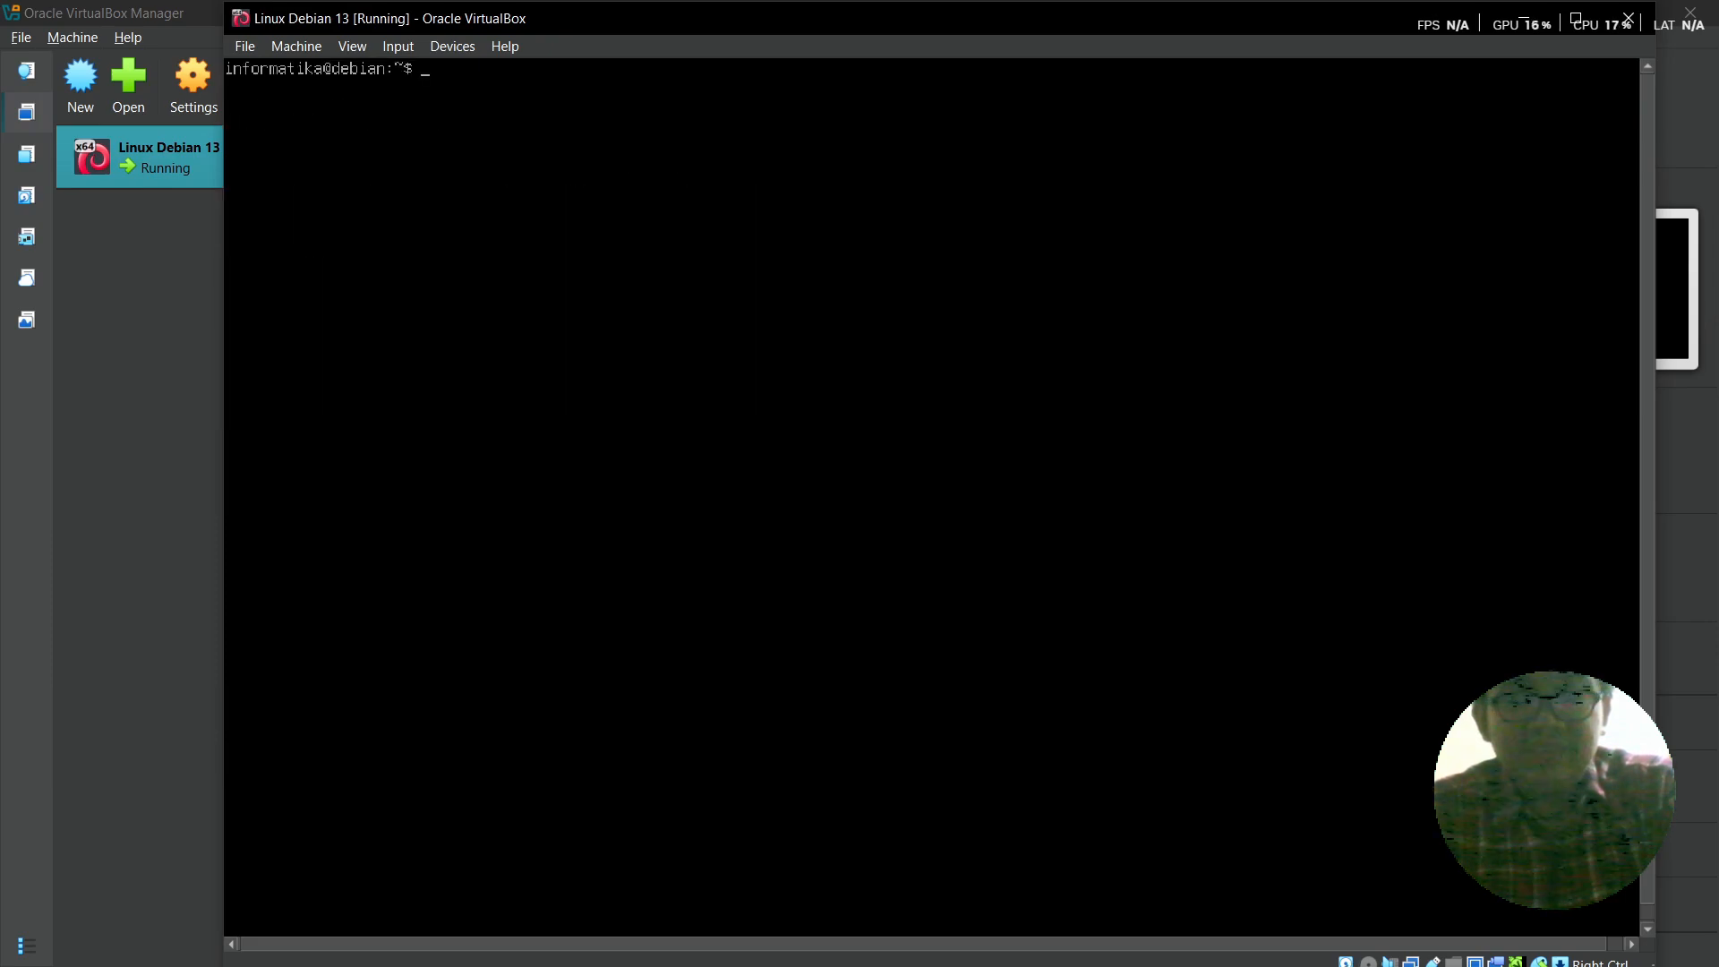